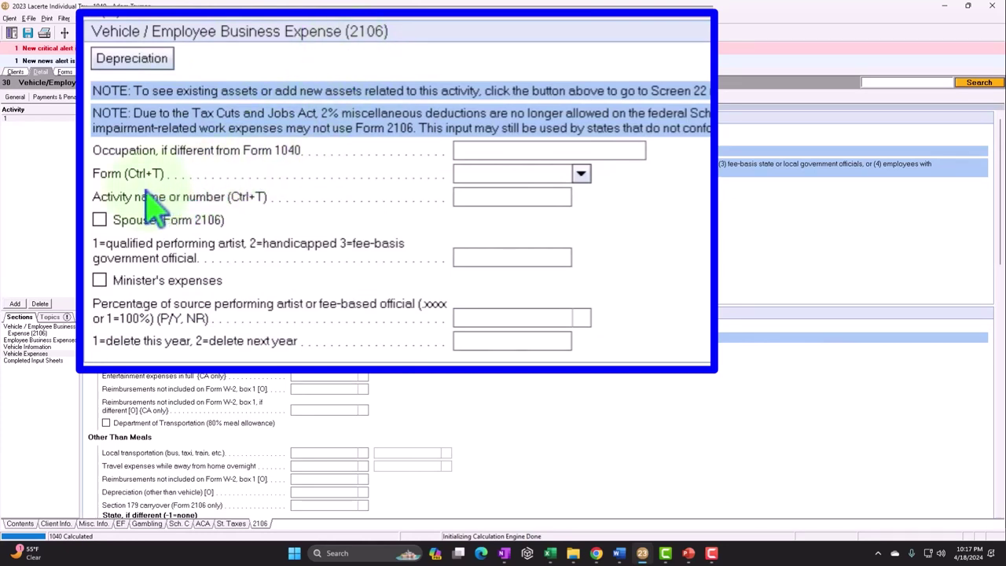
Assign the vehicle expense activity to Schedule C and move past the activity name and spouse options.
{"action": "left_click", "coordinate": [581, 174]}
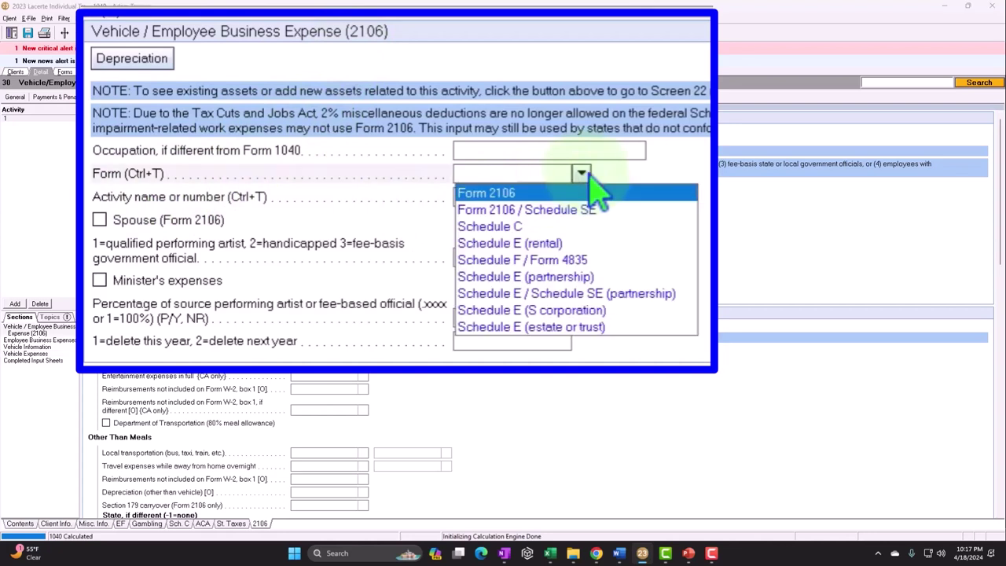
{"action": "left_click", "coordinate": [569, 228]}
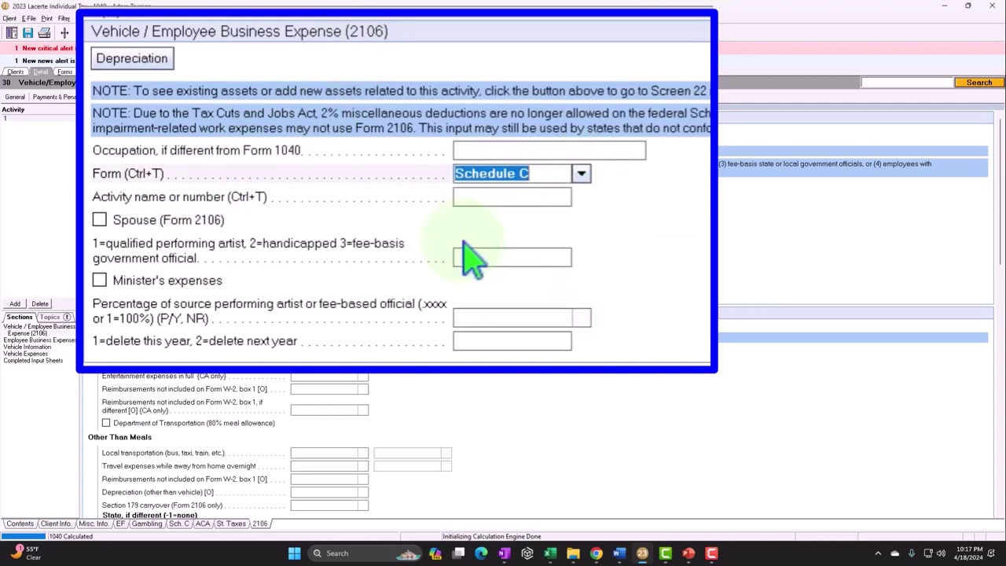
{"action": "key", "text": "Tab"}
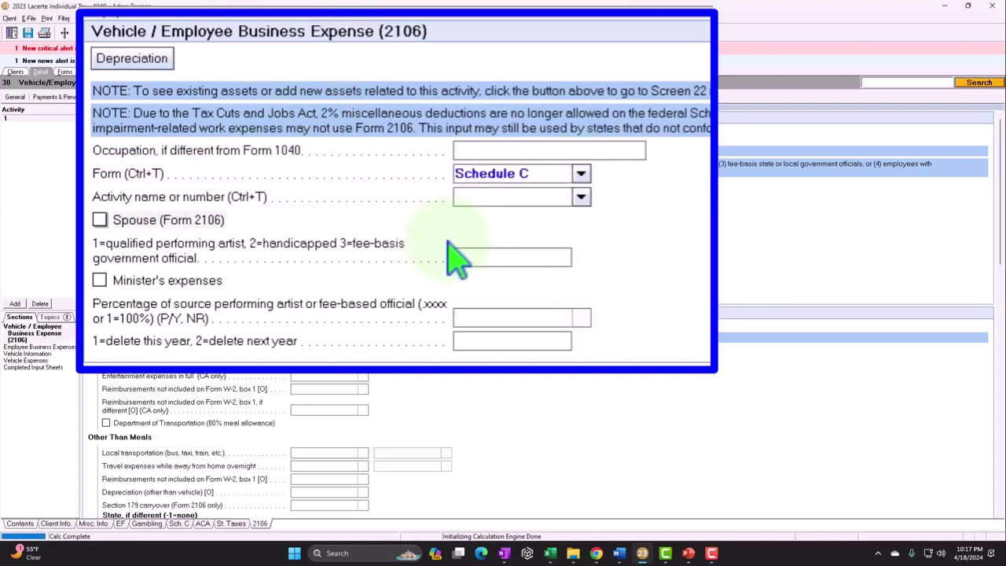
{"action": "key", "text": "Tab"}
{"action": "key", "text": "Tab"}
{"action": "scroll", "coordinate": [290, 242], "scroll_direction": "down", "scroll_amount": 2}
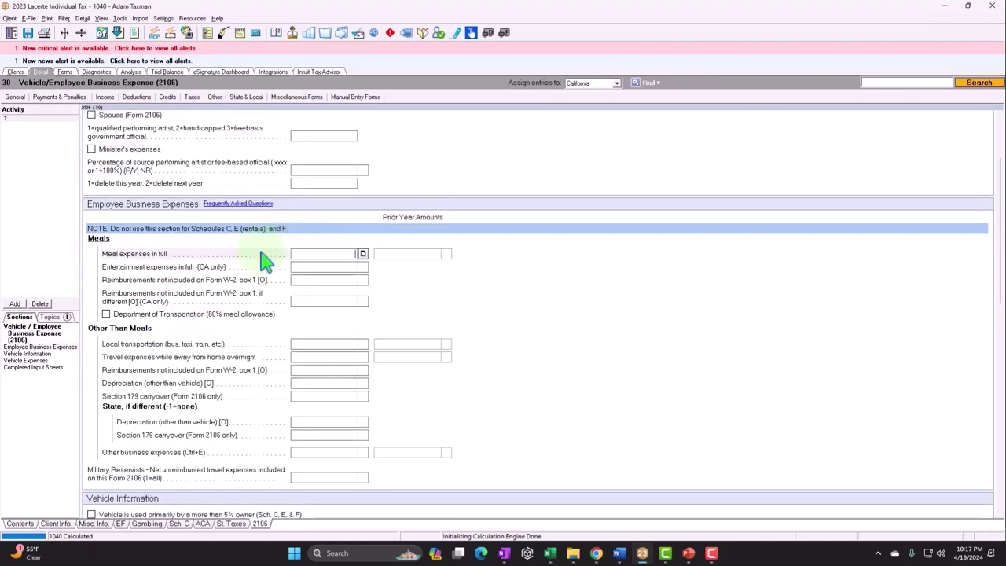
{"action": "key", "text": "Tab"}
{"action": "key", "text": "Tab"}
{"action": "key", "text": "Tab"}
{"action": "key", "text": "Tab"}
{"action": "key", "text": "Tab"}
{"action": "key", "text": "Tab"}
{"action": "key", "text": "Tab"}
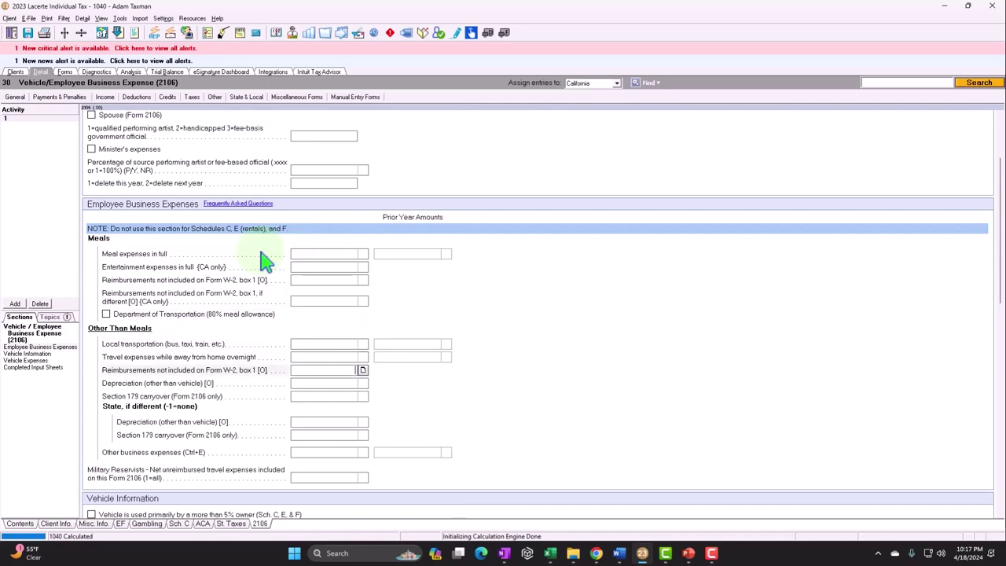
{"action": "key", "text": "Tab"}
Mark the vehicle as used primarily by a more than 5% owner, available for off-duty personal use, with no other vehicle available for personal use.
{"action": "scroll", "coordinate": [264, 258], "scroll_direction": "down", "scroll_amount": 4}
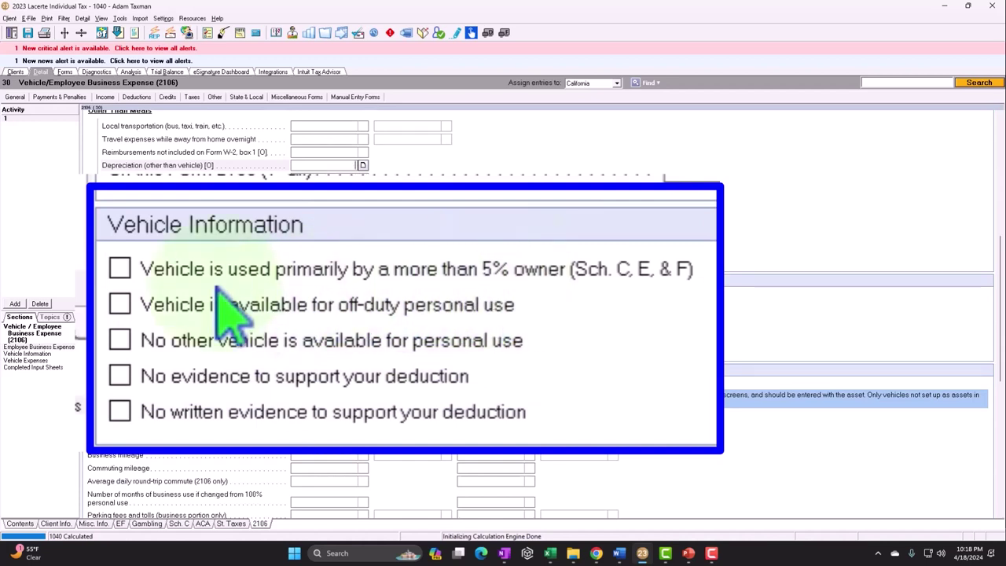
{"action": "left_click", "coordinate": [121, 270]}
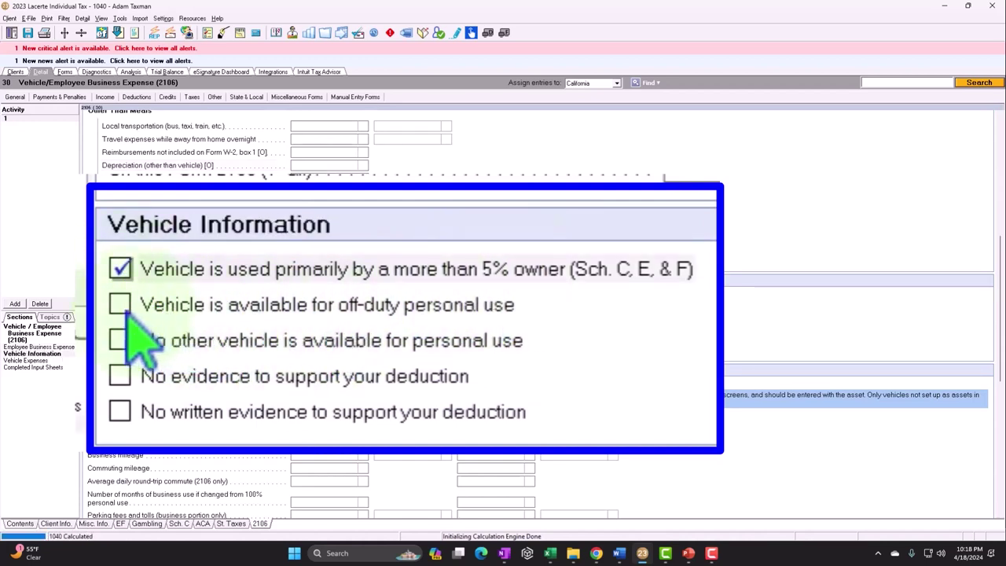
{"action": "left_click", "coordinate": [96, 309]}
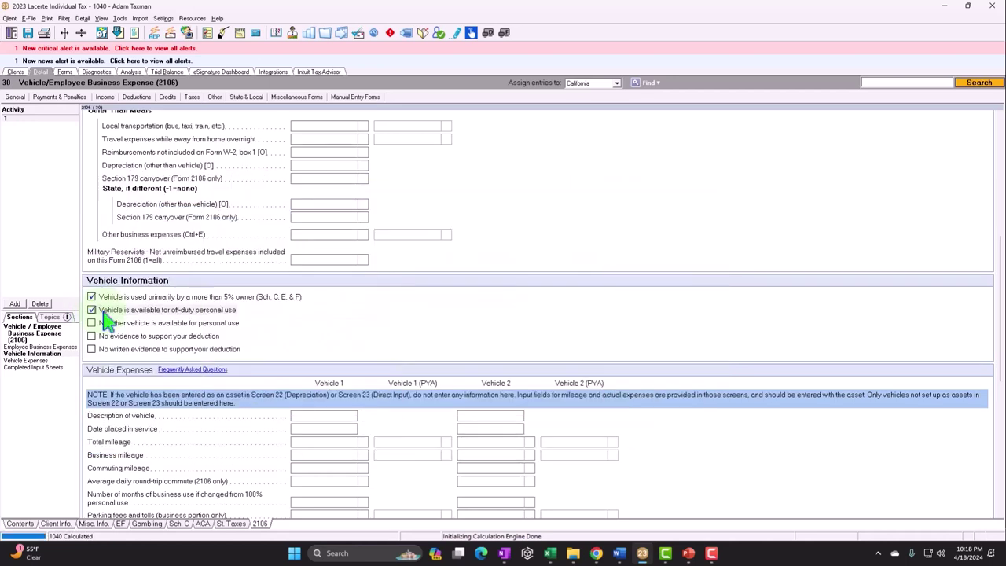
{"action": "scroll", "coordinate": [108, 318], "scroll_direction": "down", "scroll_amount": 1}
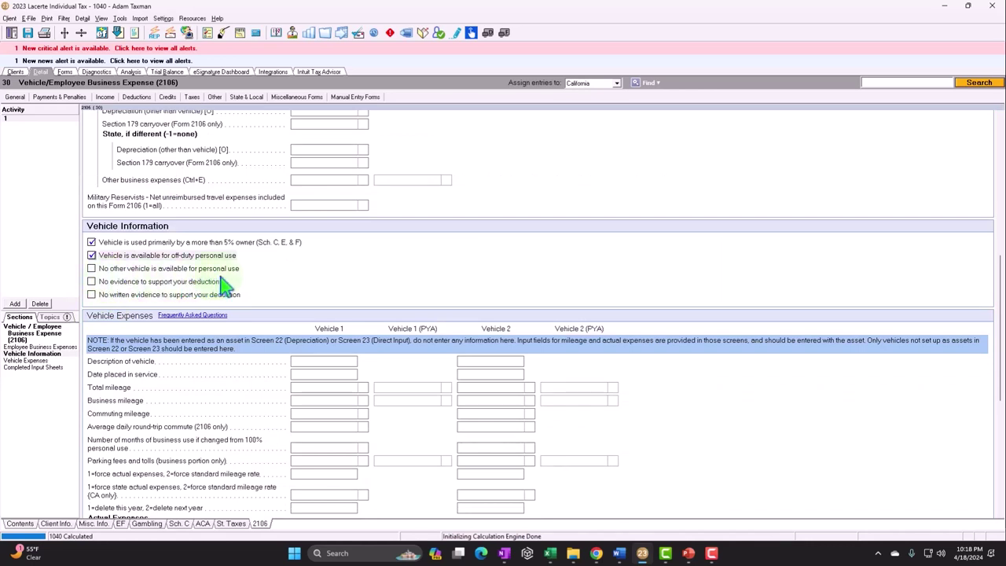
{"action": "left_click", "coordinate": [91, 268]}
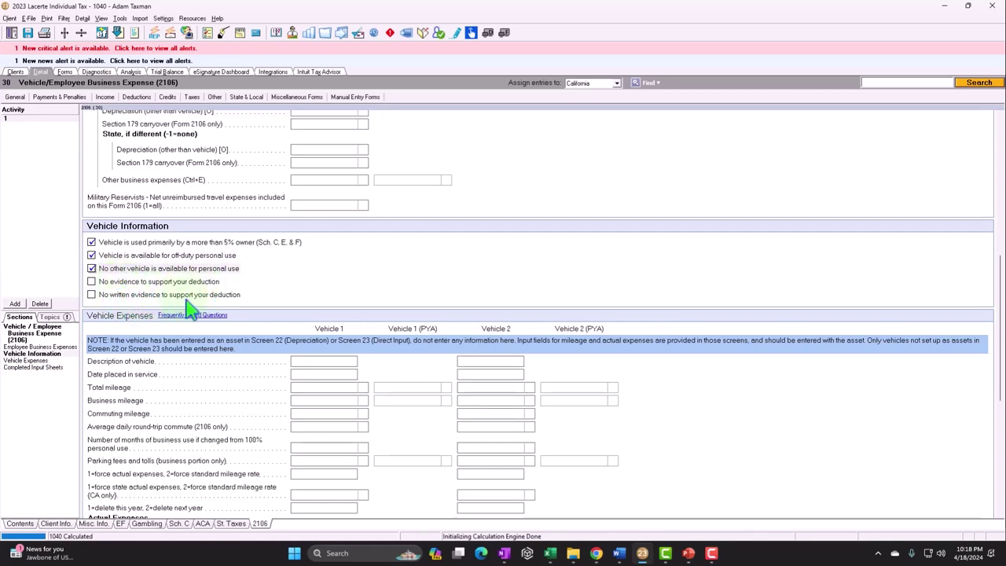
Describe Vehicle 1 in the vehicle expenses as Truck, placed in service 1/1/2023, with a total mileage of 10,000.
{"action": "scroll", "coordinate": [216, 310], "scroll_direction": "down", "scroll_amount": 1}
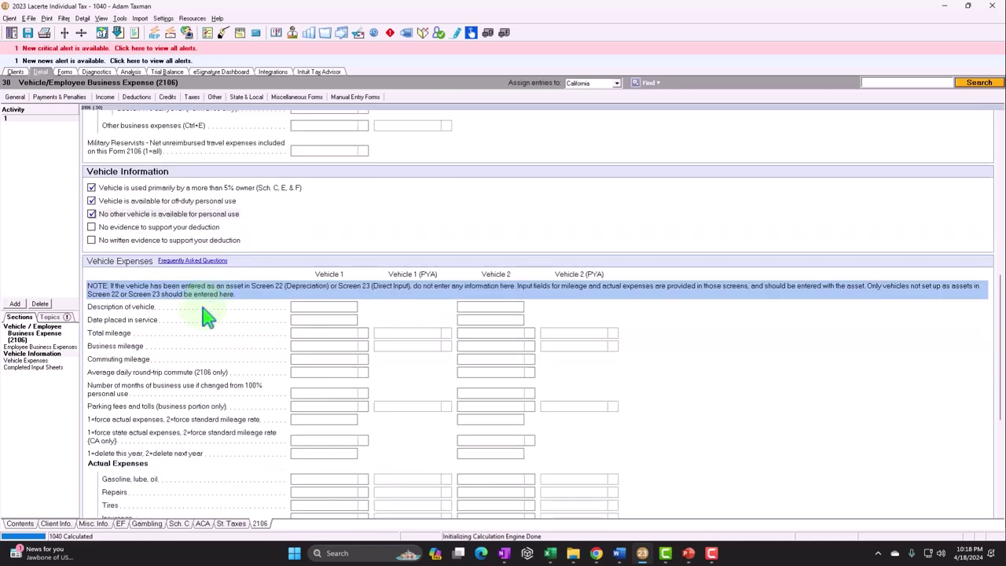
{"action": "left_click", "coordinate": [319, 308]}
{"action": "type", "text": "T"}
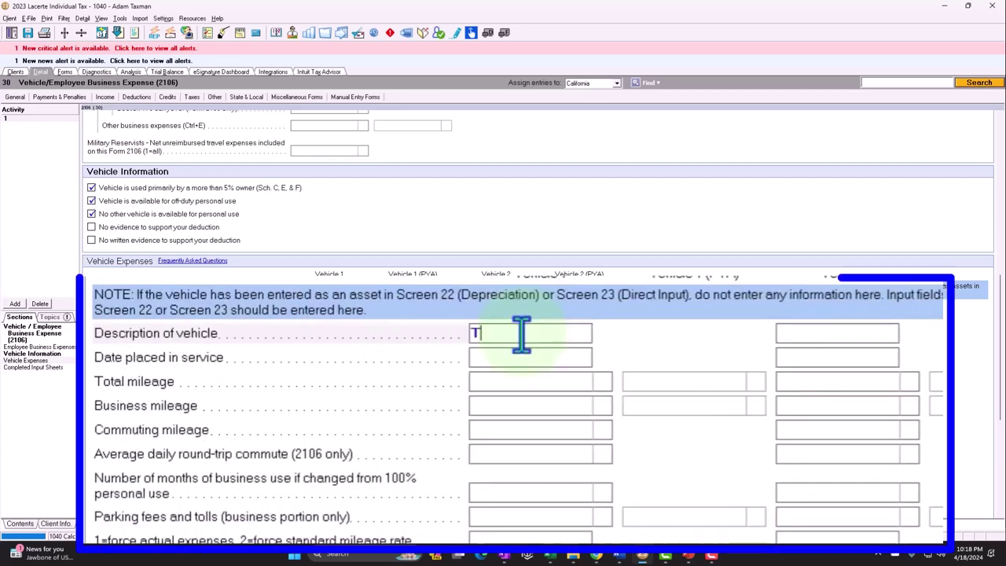
{"action": "type", "text": "ruck"}
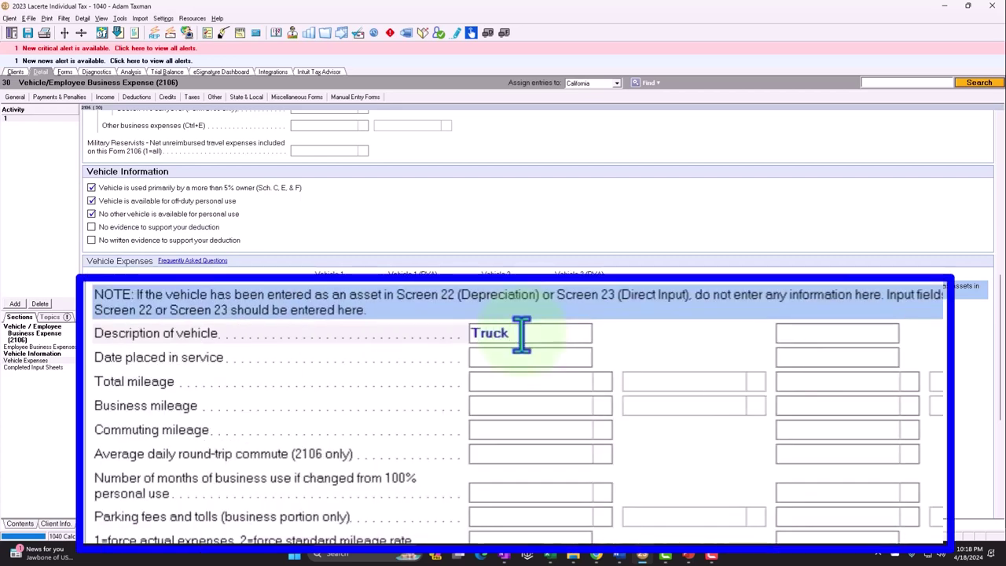
{"action": "key", "text": "Tab"}
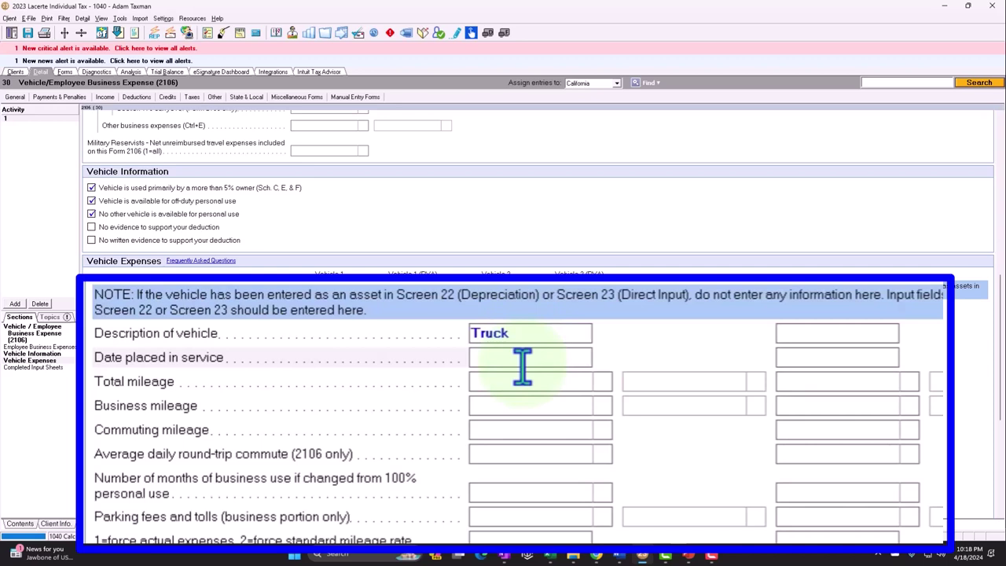
{"action": "type", "text": "010123"}
{"action": "key", "text": "Tab"}
{"action": "key", "text": "Tab"}
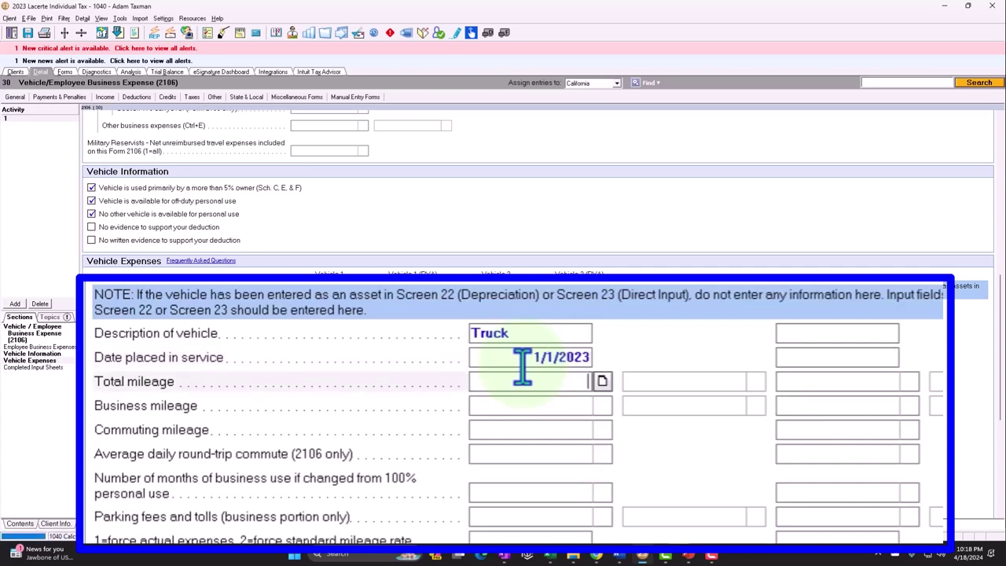
{"action": "type", "text": "10000"}
{"action": "key", "text": "Tab"}
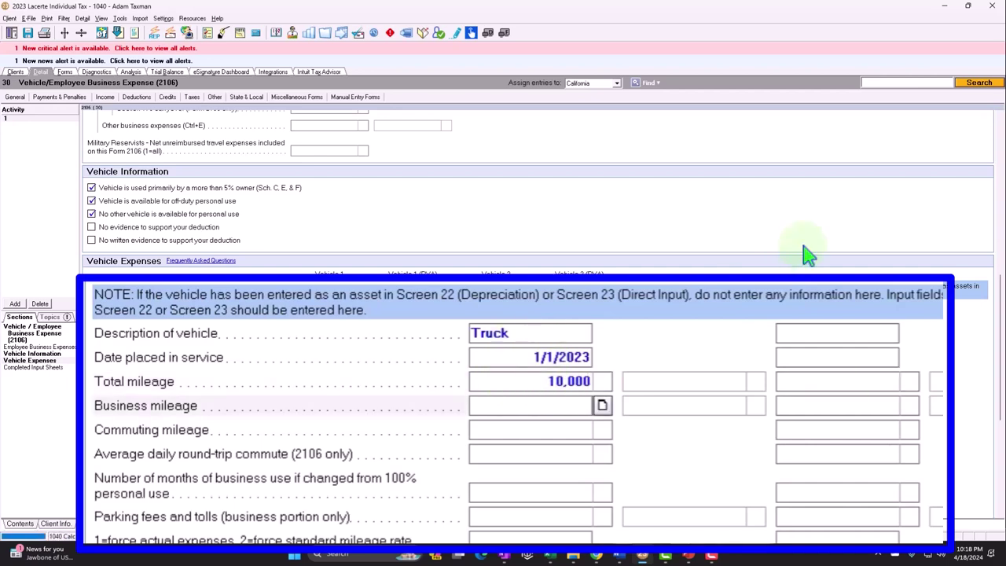
{"action": "type", "text": "80,0"}
{"action": "type", "text": "0000"}
{"action": "key", "text": "Tab"}
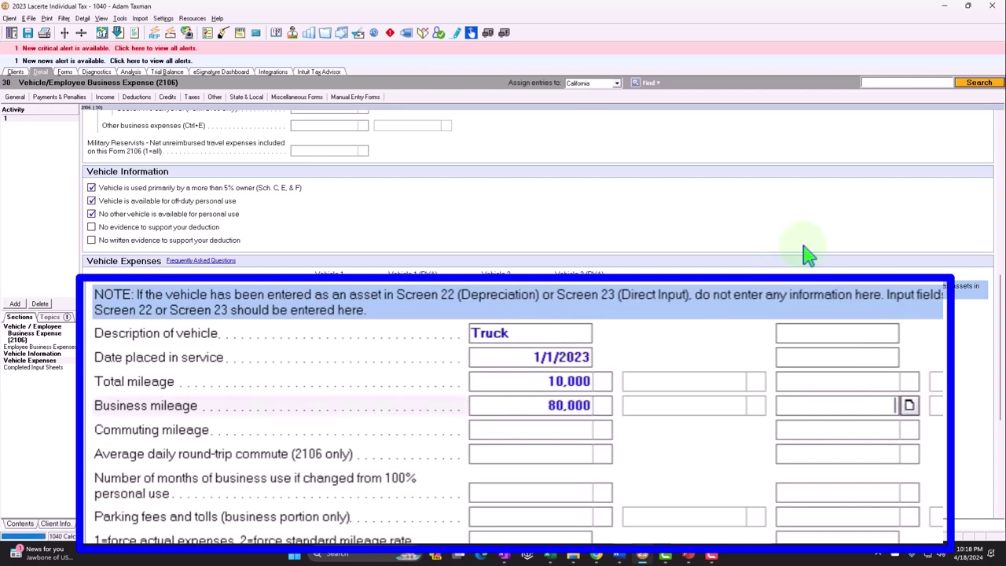
Set the business mileage of Vehicle 1 to 8,000.
{"action": "left_click", "coordinate": [554, 404]}
{"action": "type", "text": "8000"}
{"action": "key", "text": "Tab"}
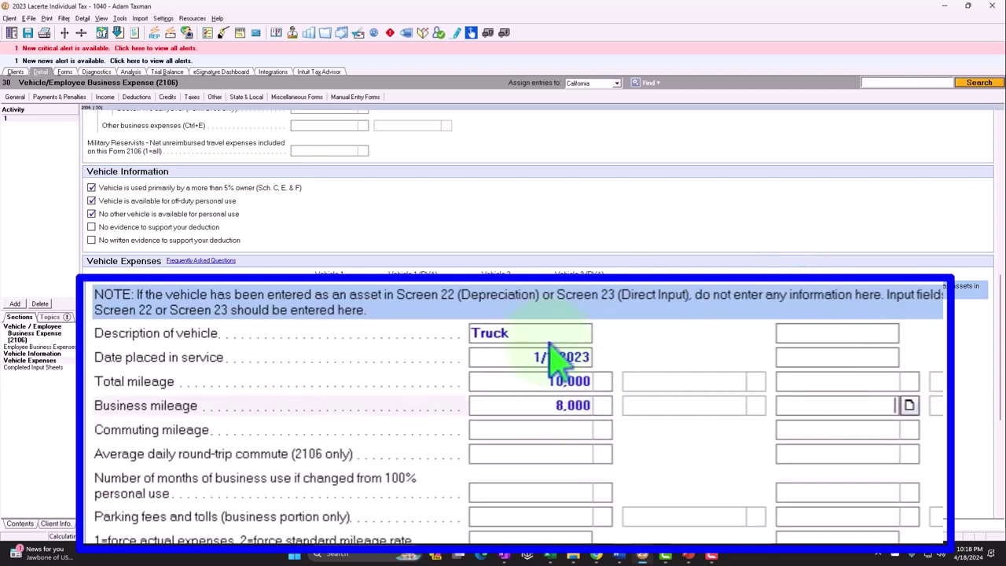
{"action": "key", "text": "Tab"}
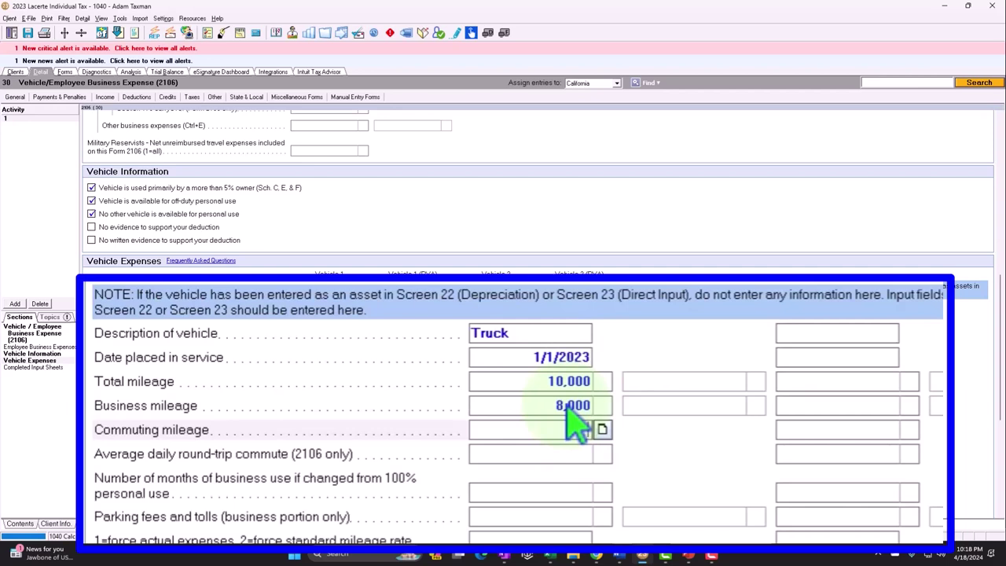
{"action": "key", "text": "Up"}
{"action": "key", "text": "Up"}
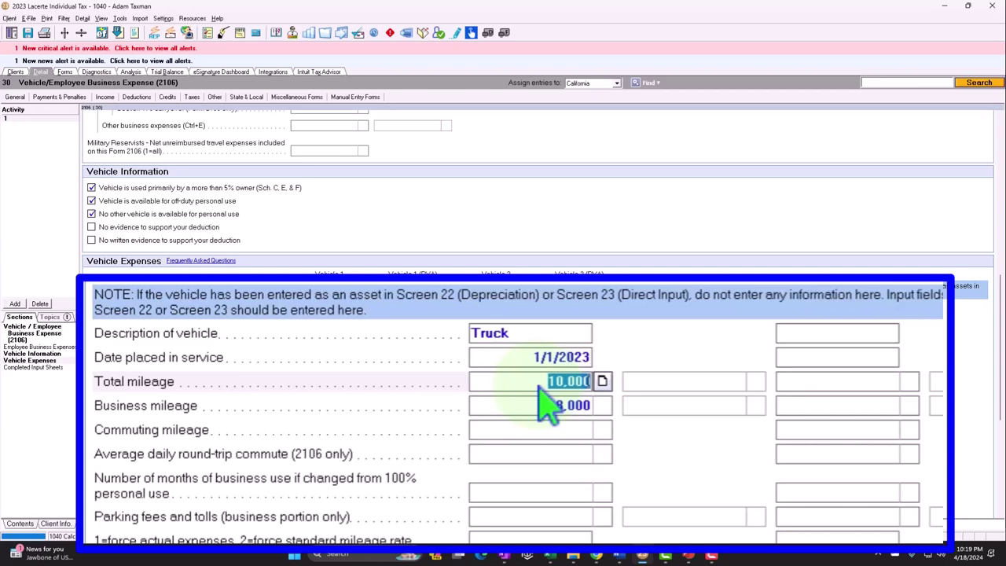
{"action": "left_click", "coordinate": [531, 405]}
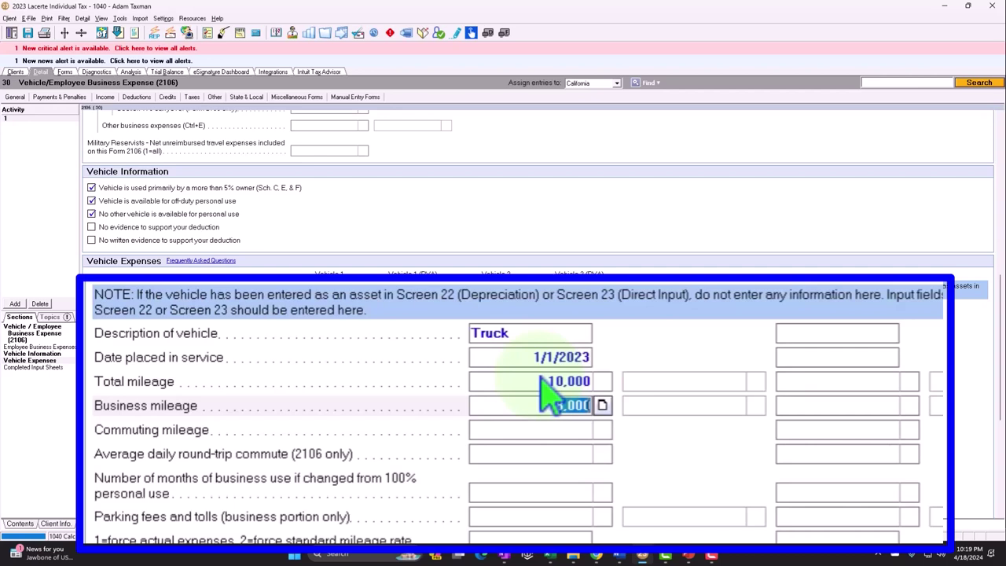
Enter 500 as the commuting mileage of Vehicle 1.
{"action": "key", "text": "Return"}
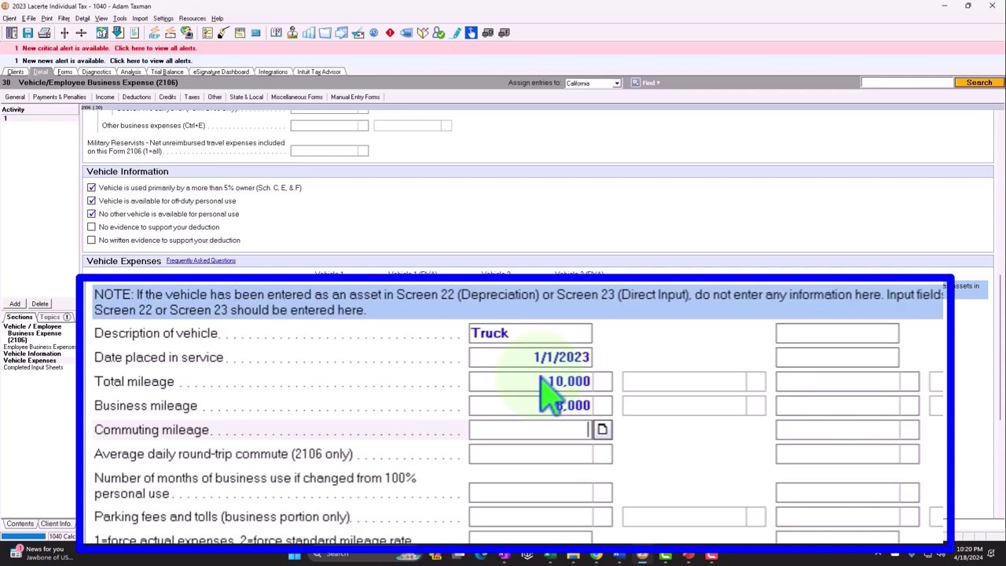
{"action": "type", "text": "500"}
{"action": "key", "text": "Tab"}
{"action": "key", "text": "Tab"}
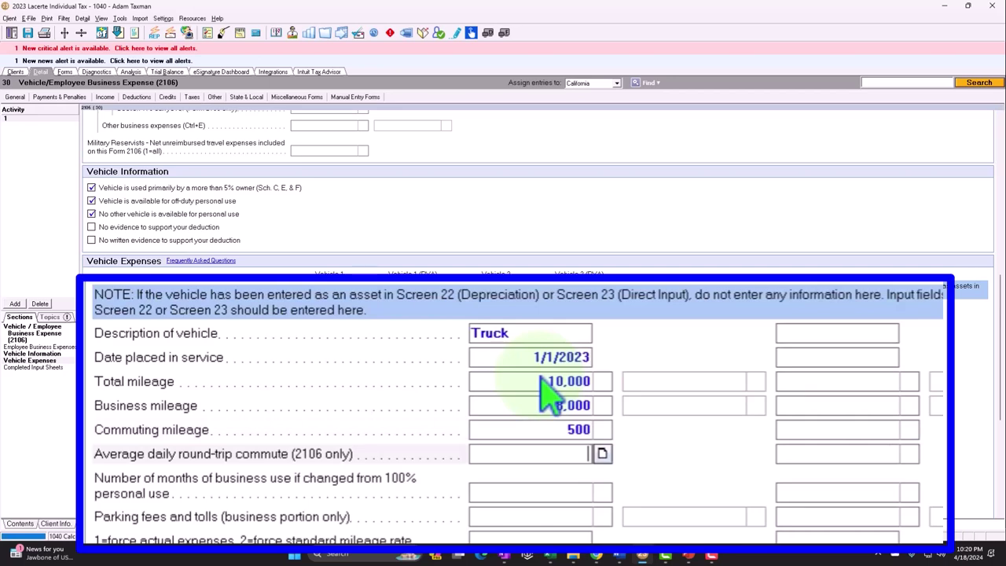
View the Schedule C form and examine the car and truck expenses on line 9 and the total expenses.
{"action": "scroll", "coordinate": [350, 373], "scroll_direction": "down", "scroll_amount": 8}
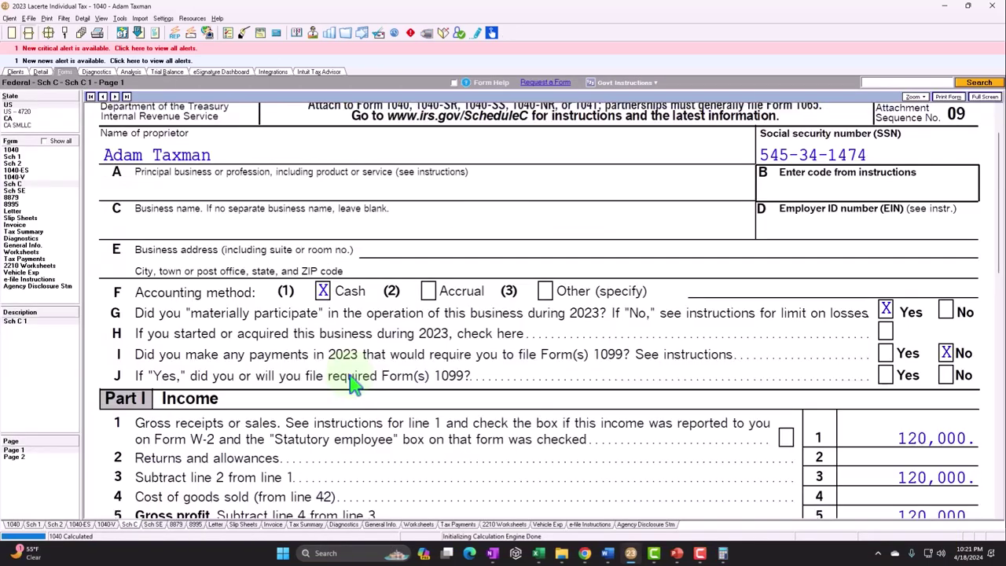
{"action": "scroll", "coordinate": [360, 313], "scroll_direction": "down", "scroll_amount": 5}
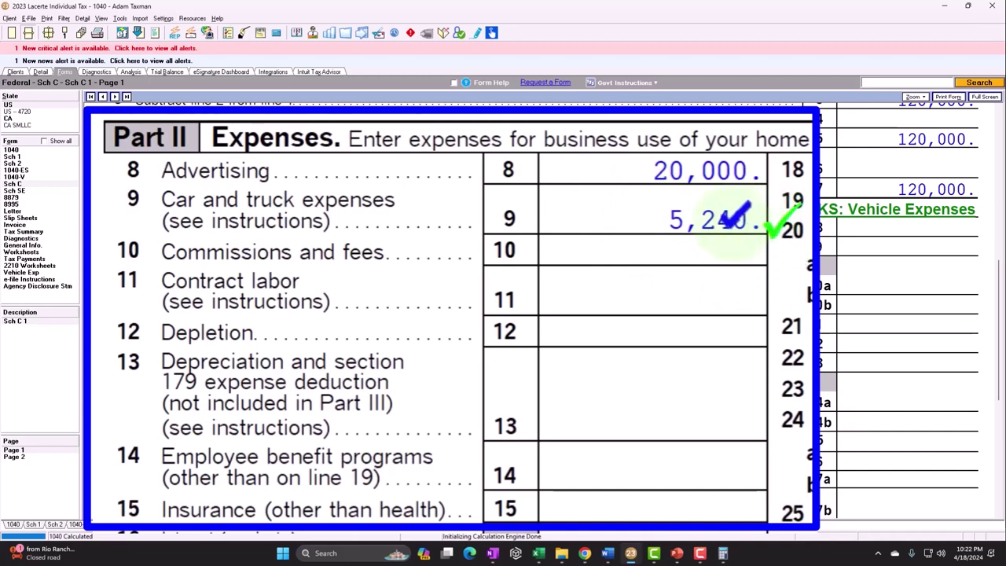
{"action": "scroll", "coordinate": [737, 217], "scroll_direction": "down", "scroll_amount": 3}
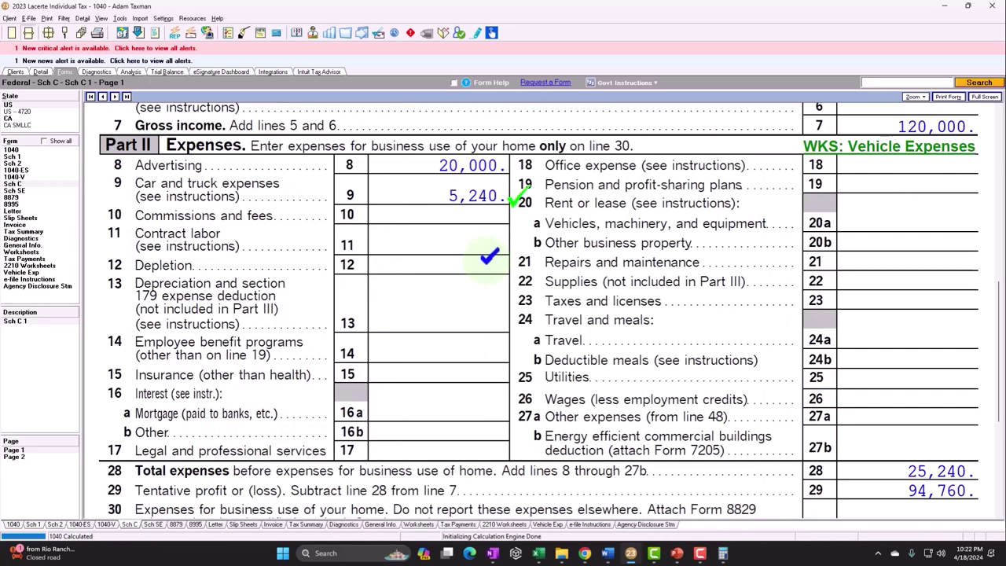
Open the Vehicle Expenses worksheet and examine the mileage figures and the standard mileage rate computation.
{"action": "left_click", "coordinate": [32, 272]}
{"action": "scroll", "coordinate": [381, 272], "scroll_direction": "down", "scroll_amount": 3}
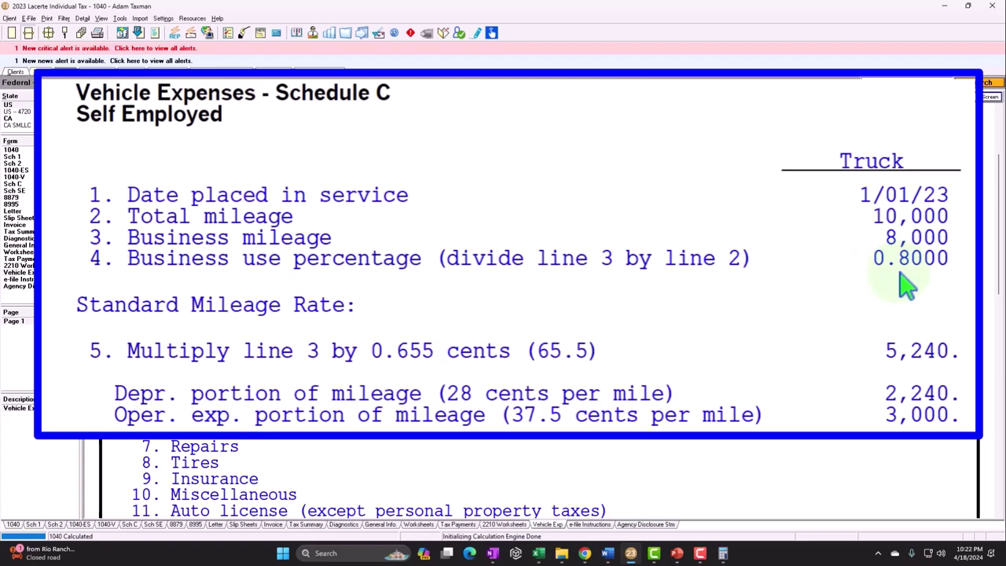
{"action": "scroll", "coordinate": [613, 297], "scroll_direction": "down", "scroll_amount": 2}
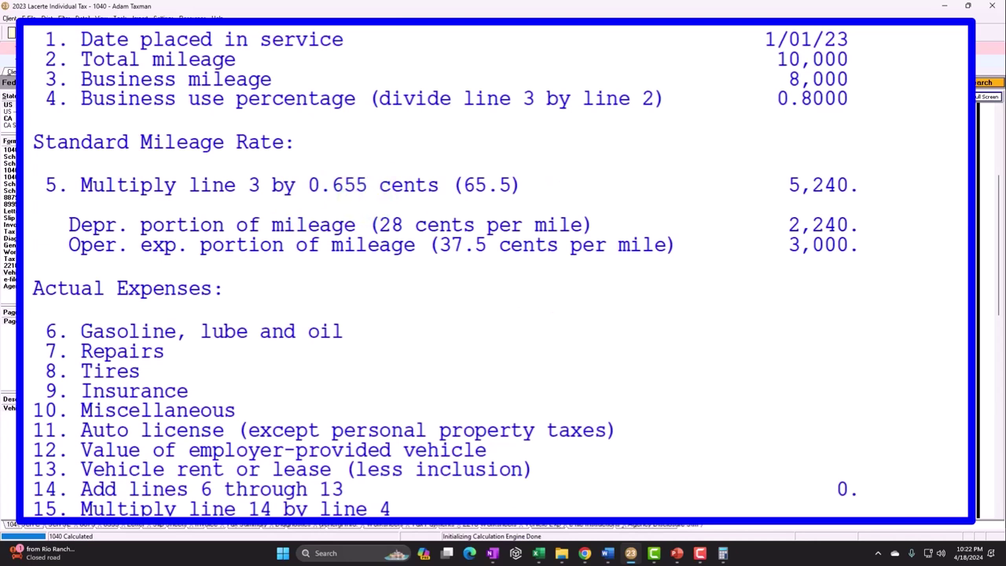
Switch to the Calculator and multiply 8,000 business miles by 0.655 to check the standard mileage deduction, then move the Calculator away.
{"action": "left_click", "coordinate": [722, 553]}
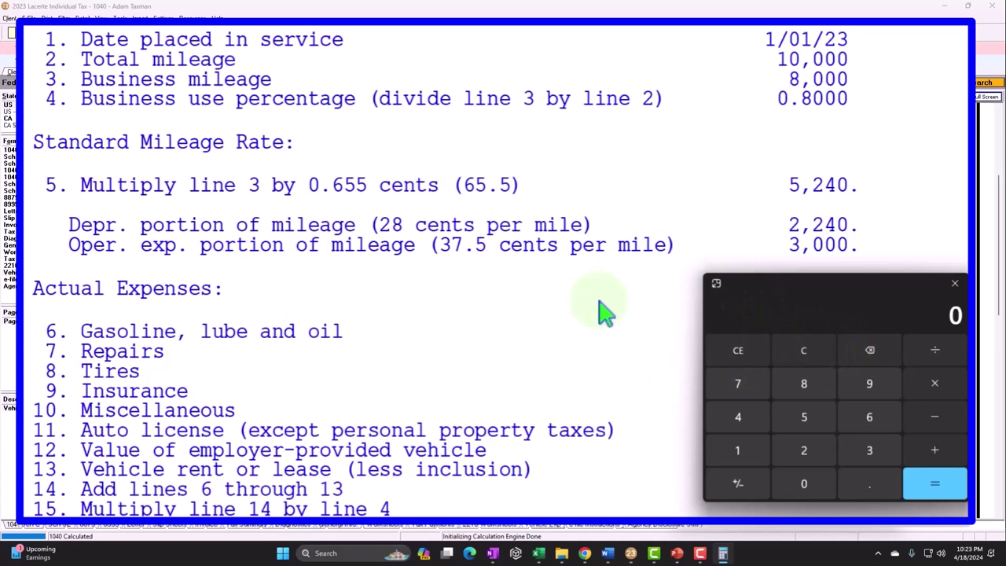
{"action": "type", "text": "8000"}
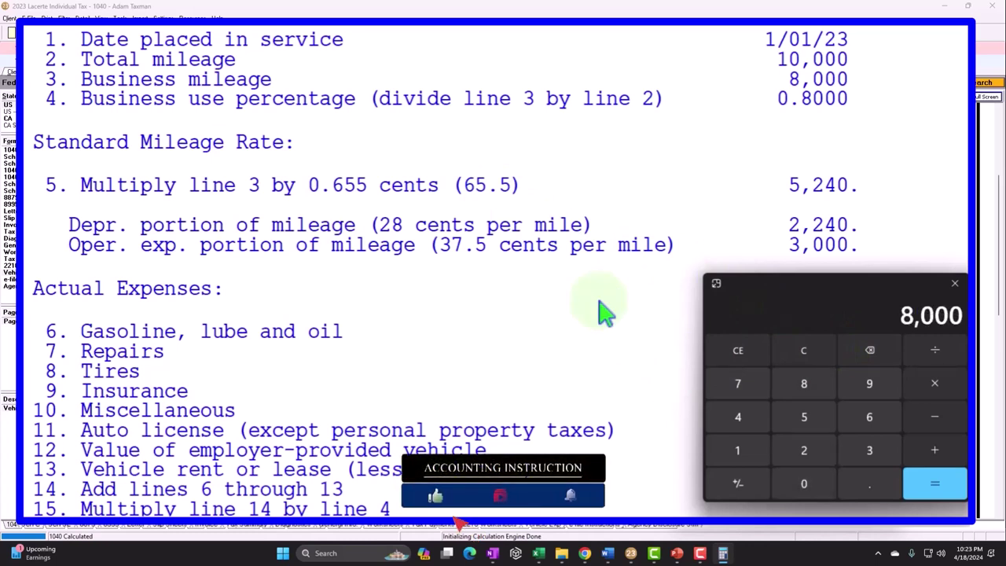
{"action": "type", "text": "*0.65"}
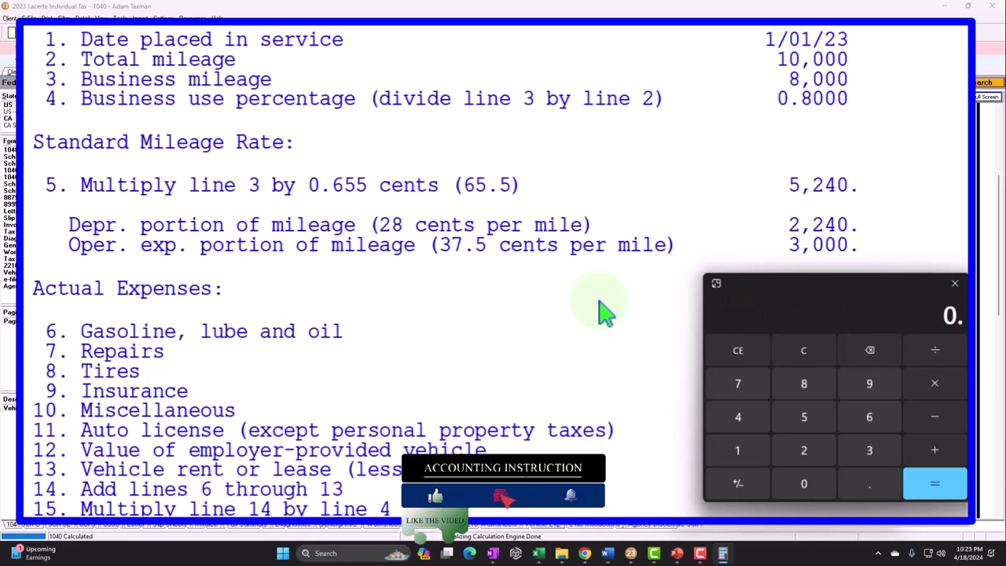
{"action": "type", "text": "5"}
{"action": "key", "text": "Return"}
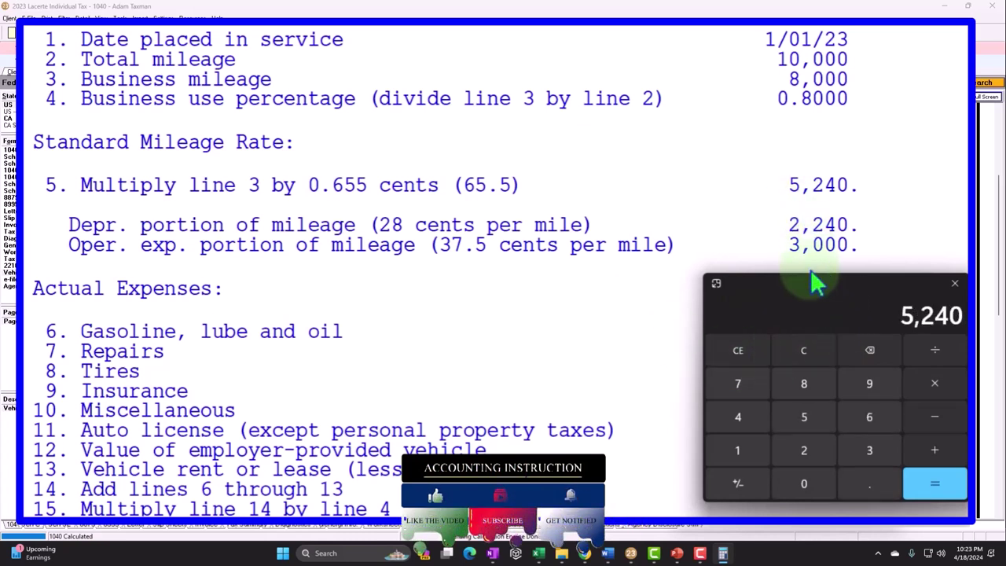
{"action": "left_click_drag", "start_coordinate": [809, 286], "coordinate": [1005, 369]}
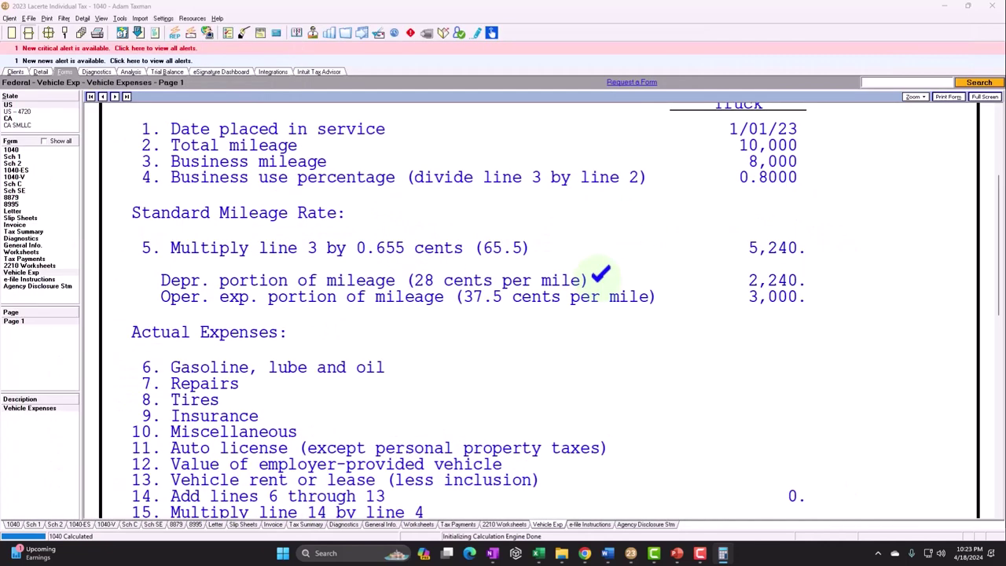
Examine the actual expenses and total vehicle expenses lines of the Vehicle Expenses worksheet.
{"action": "scroll", "coordinate": [734, 247], "scroll_direction": "down", "scroll_amount": 3}
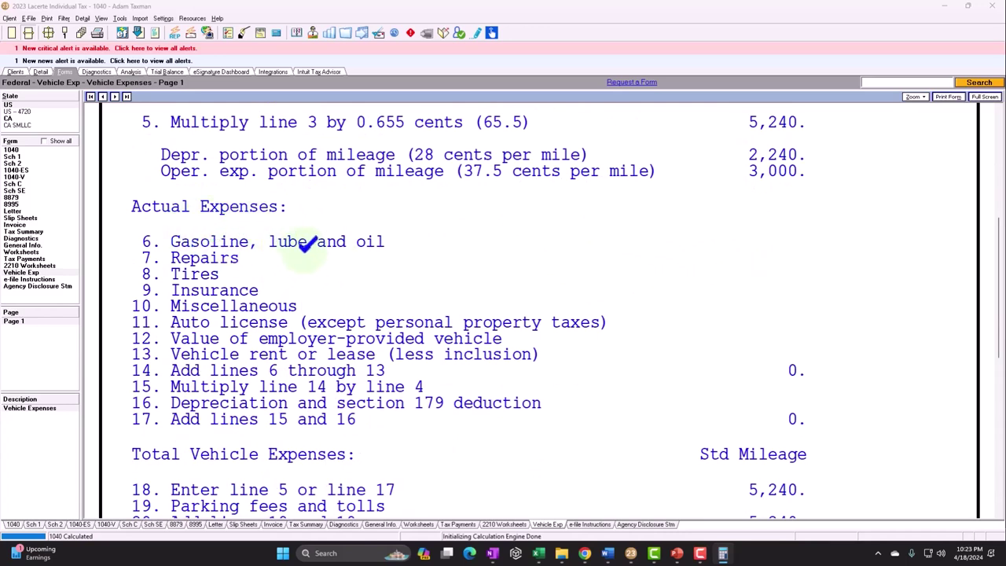
{"action": "scroll", "coordinate": [306, 245], "scroll_direction": "down", "scroll_amount": 2}
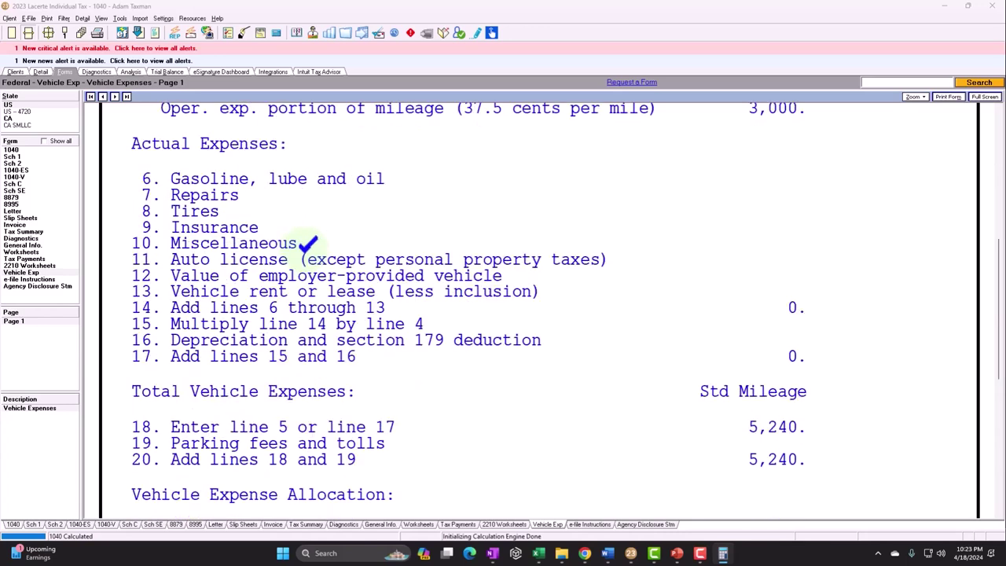
Examine the vehicle expense allocation on the Vehicle Expenses worksheet and the car and truck expenses on line 9 of Schedule C.
{"action": "scroll", "coordinate": [306, 245], "scroll_direction": "down", "scroll_amount": 4}
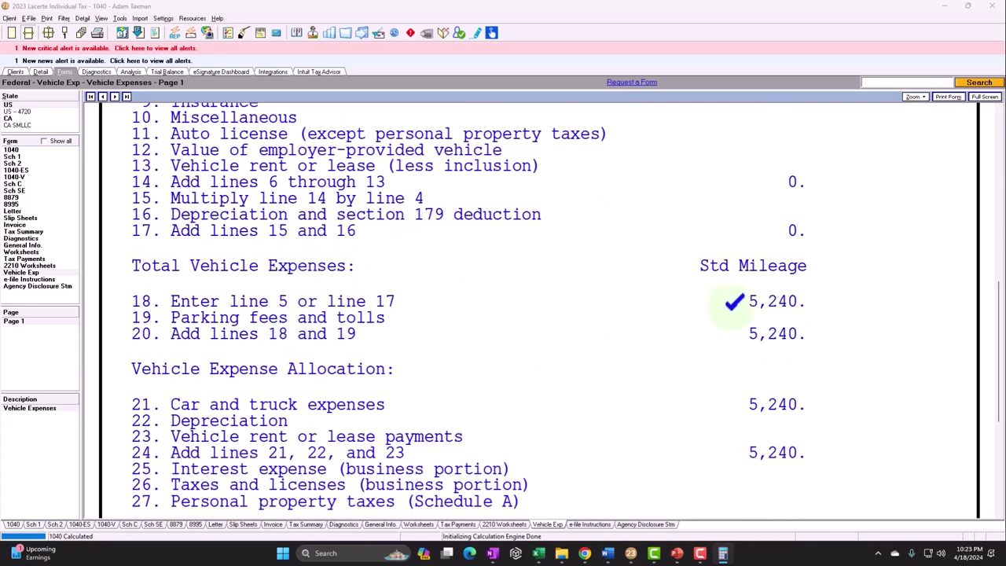
{"action": "scroll", "coordinate": [734, 301], "scroll_direction": "down", "scroll_amount": 2}
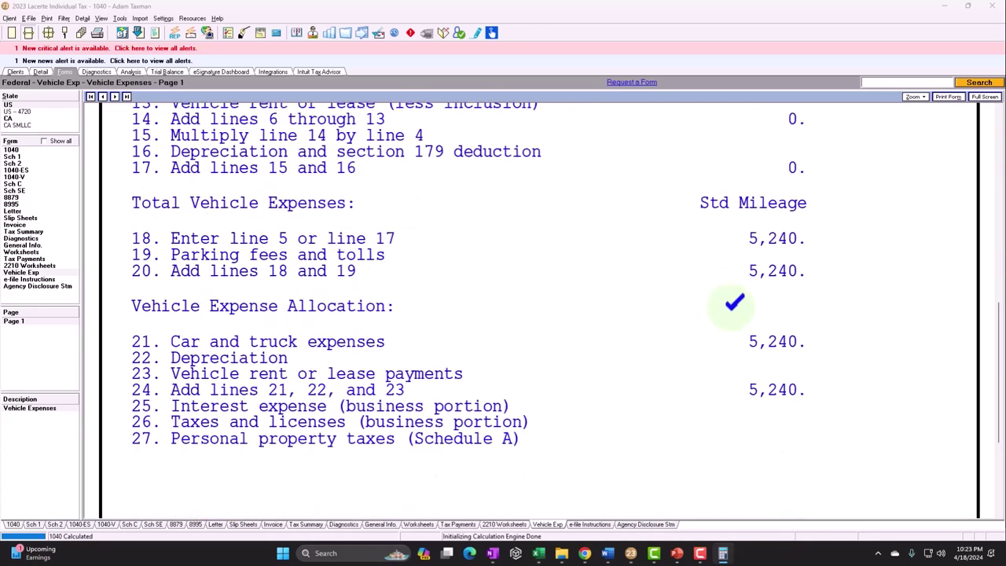
{"action": "left_click", "coordinate": [29, 183]}
{"action": "scroll", "coordinate": [466, 318], "scroll_direction": "down", "scroll_amount": 12}
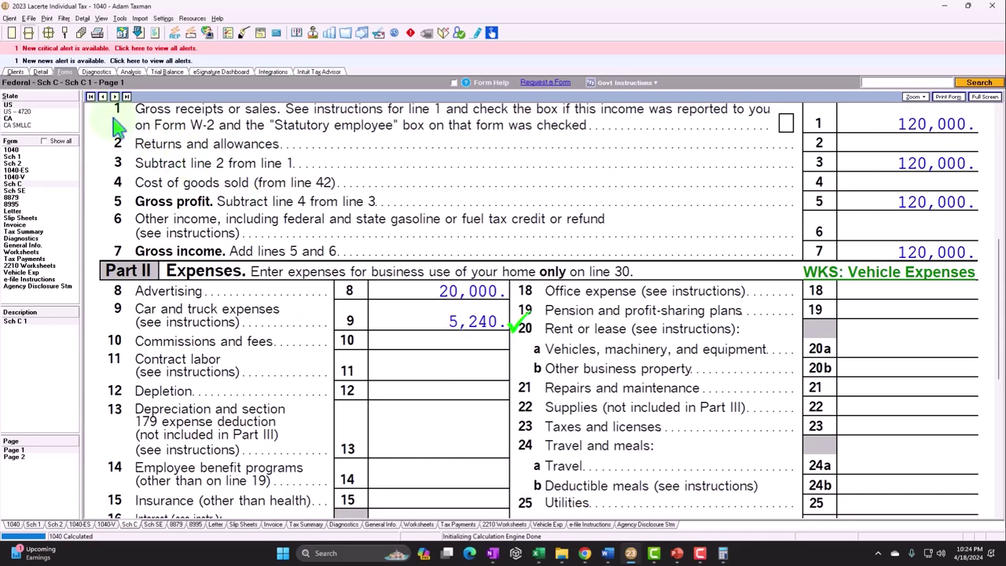
Enter 150 as the truck's business parking fees and tolls in the Vehicle/Employee Business Expense (2106) input.
{"action": "left_click", "coordinate": [40, 72]}
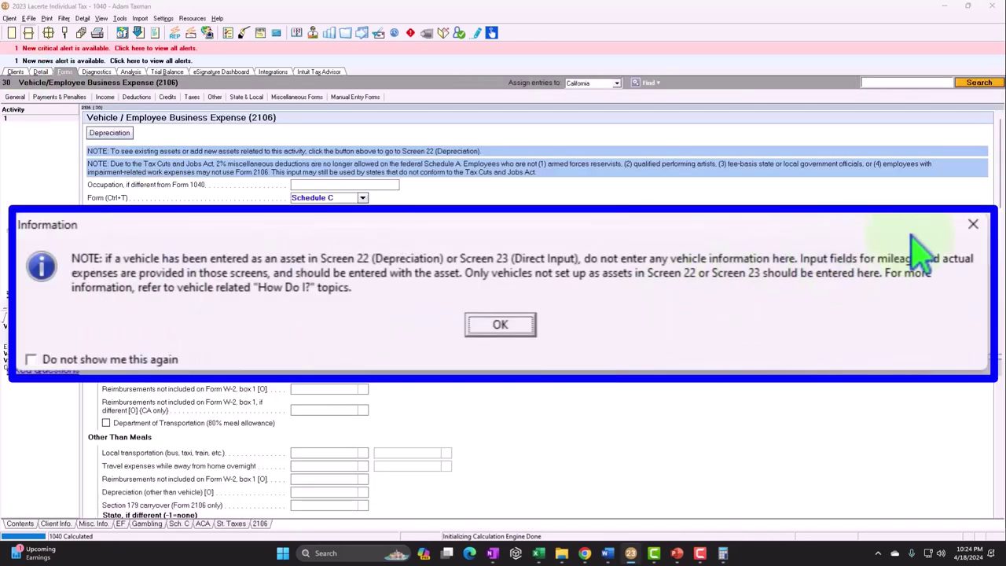
{"action": "left_click", "coordinate": [761, 201]}
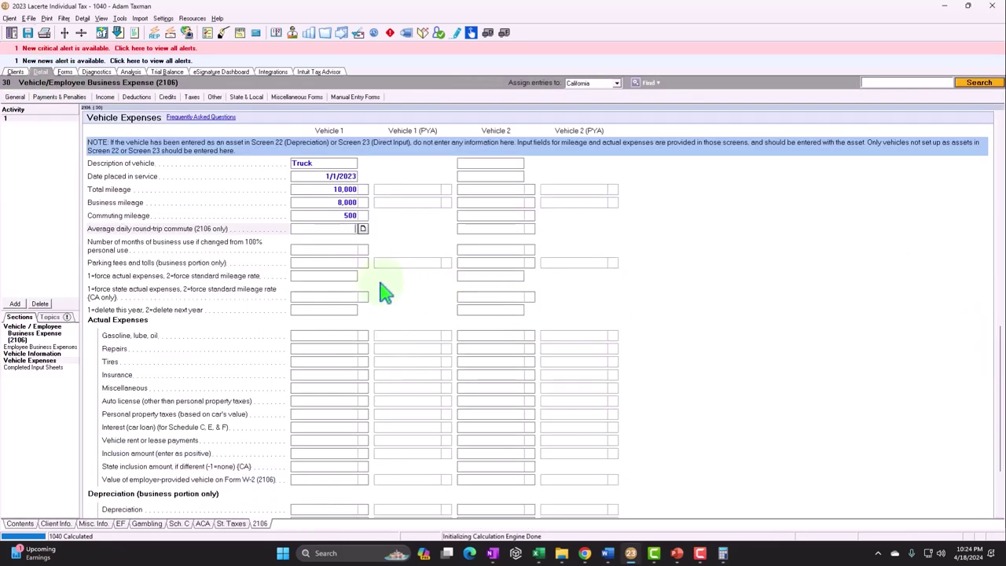
{"action": "scroll", "coordinate": [353, 297], "scroll_direction": "down", "scroll_amount": 3}
{"action": "scroll", "coordinate": [354, 297], "scroll_direction": "up", "scroll_amount": 3}
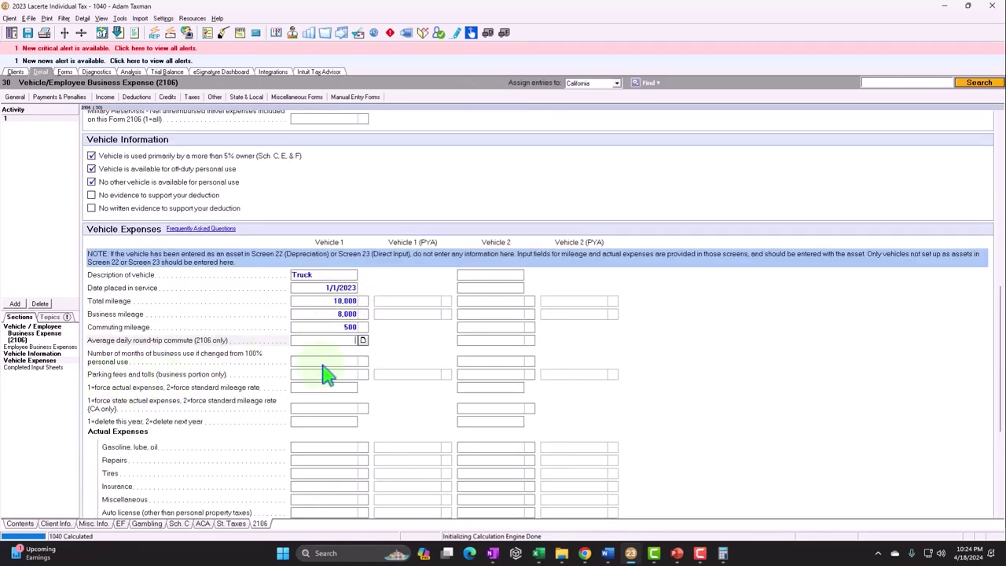
{"action": "scroll", "coordinate": [326, 373], "scroll_direction": "down", "scroll_amount": 1}
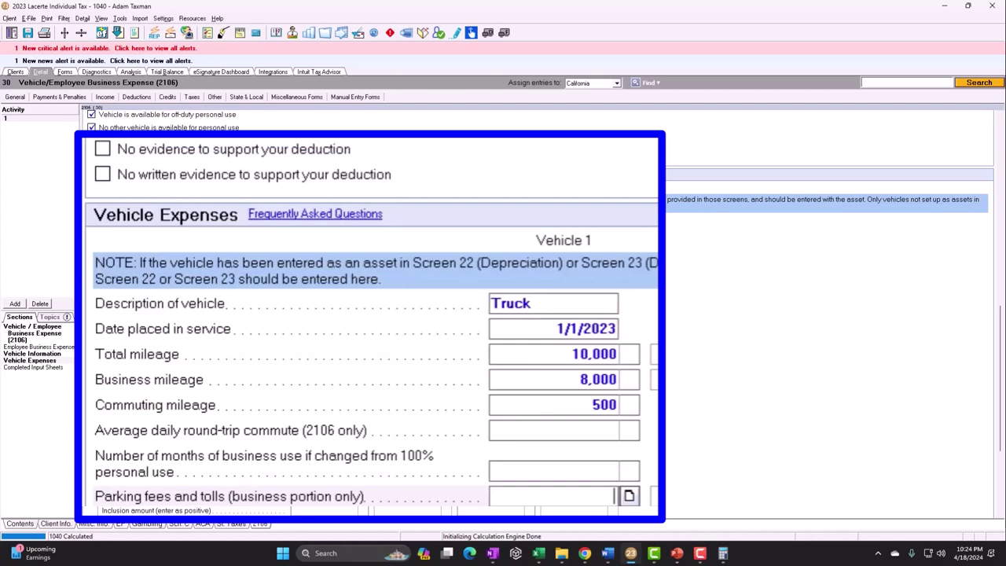
{"action": "scroll", "coordinate": [370, 314], "scroll_direction": "down", "scroll_amount": 1}
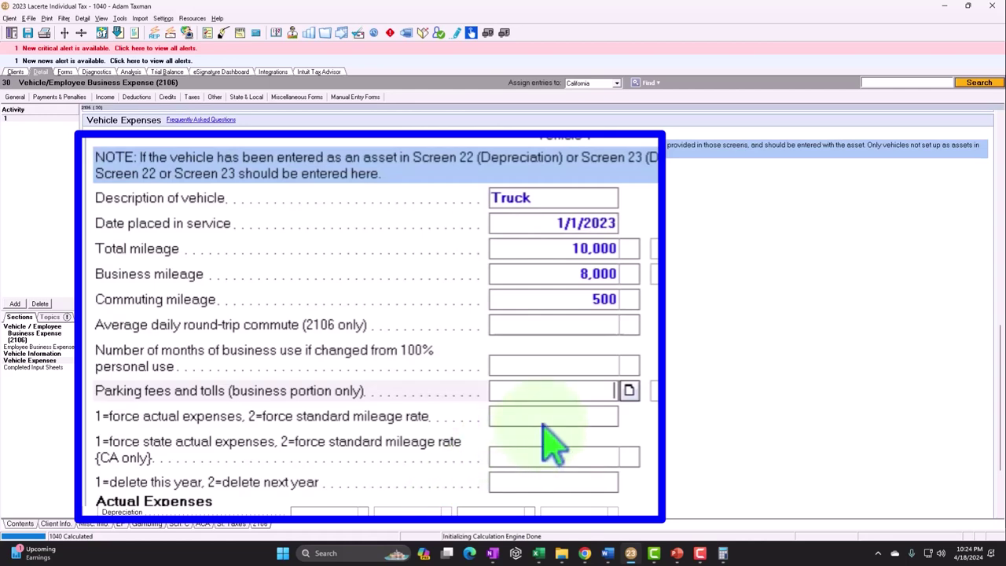
{"action": "type", "text": "0"}
{"action": "key", "text": "Return"}
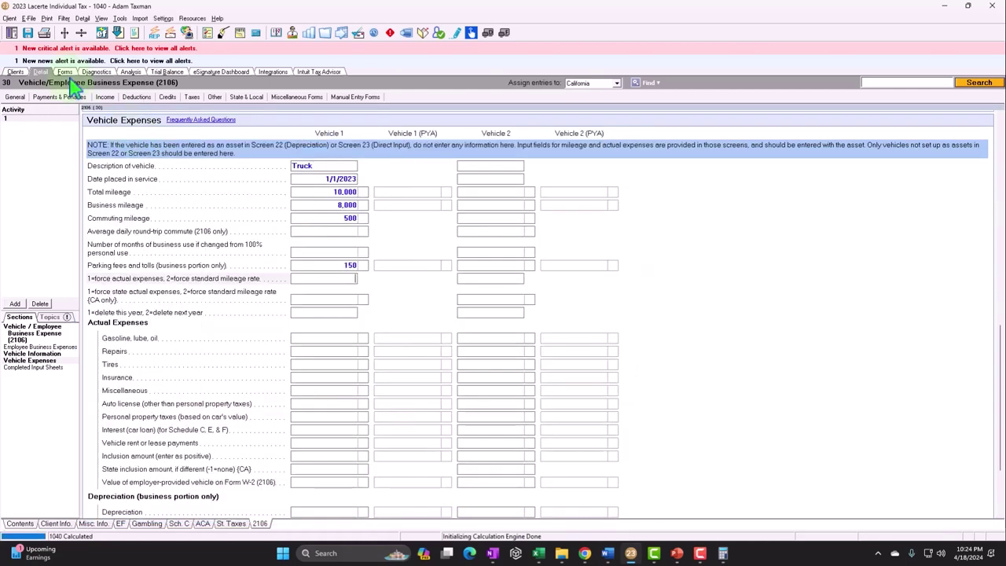
Check line 9 of Schedule C and the parking fees and total lines of the Vehicle Expenses worksheet.
{"action": "left_click", "coordinate": [63, 71]}
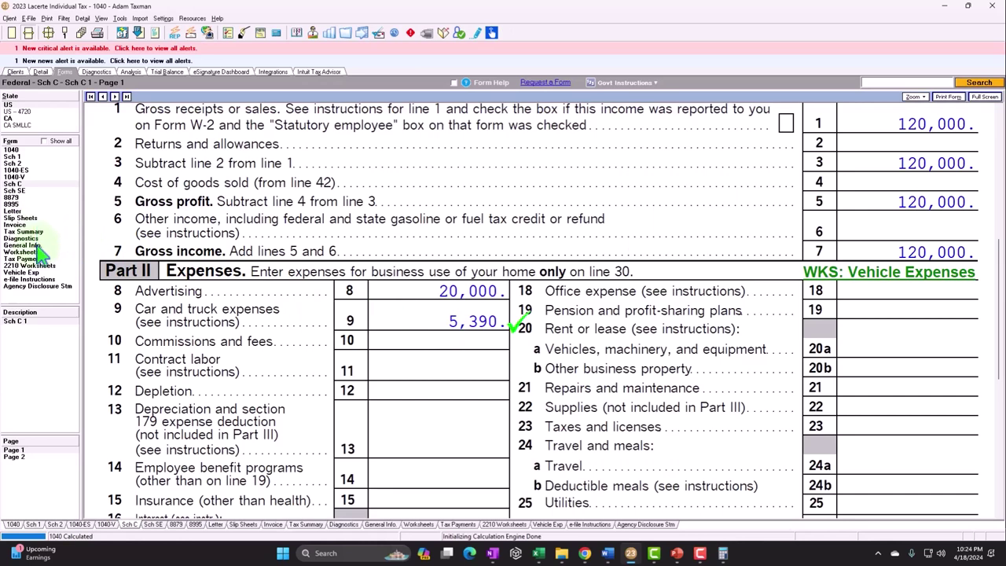
{"action": "left_click", "coordinate": [32, 274]}
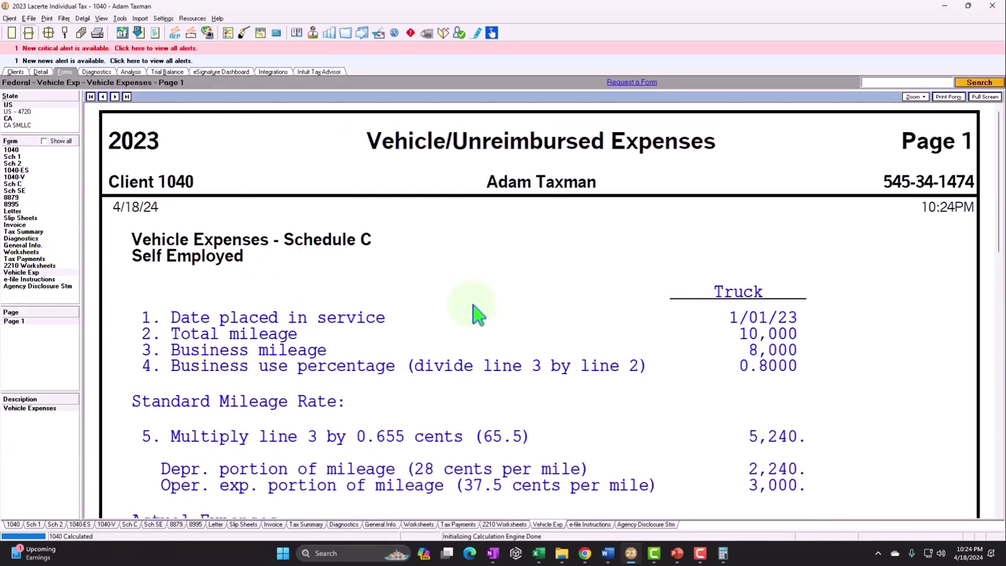
{"action": "scroll", "coordinate": [476, 314], "scroll_direction": "down", "scroll_amount": 3}
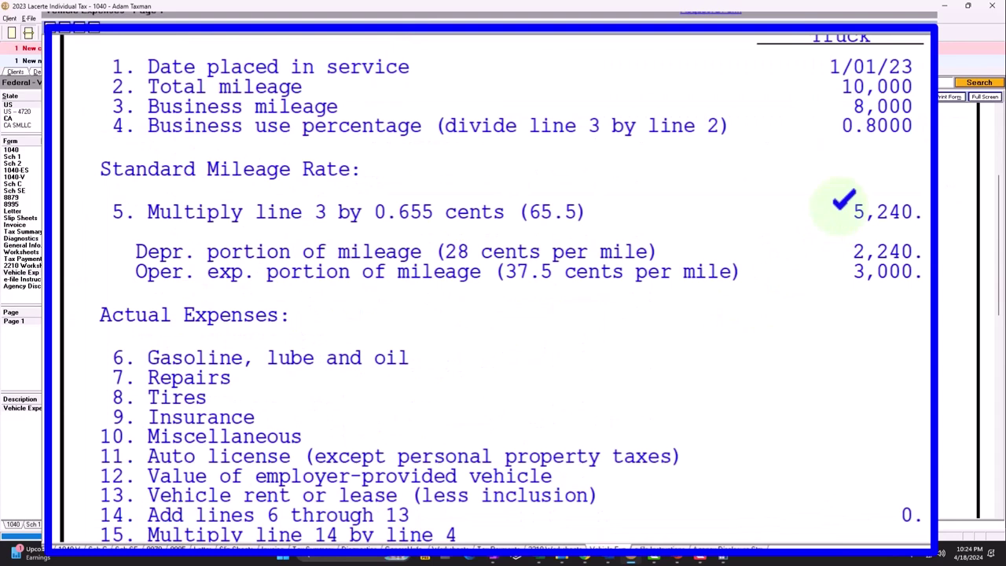
{"action": "scroll", "coordinate": [843, 202], "scroll_direction": "down", "scroll_amount": 5}
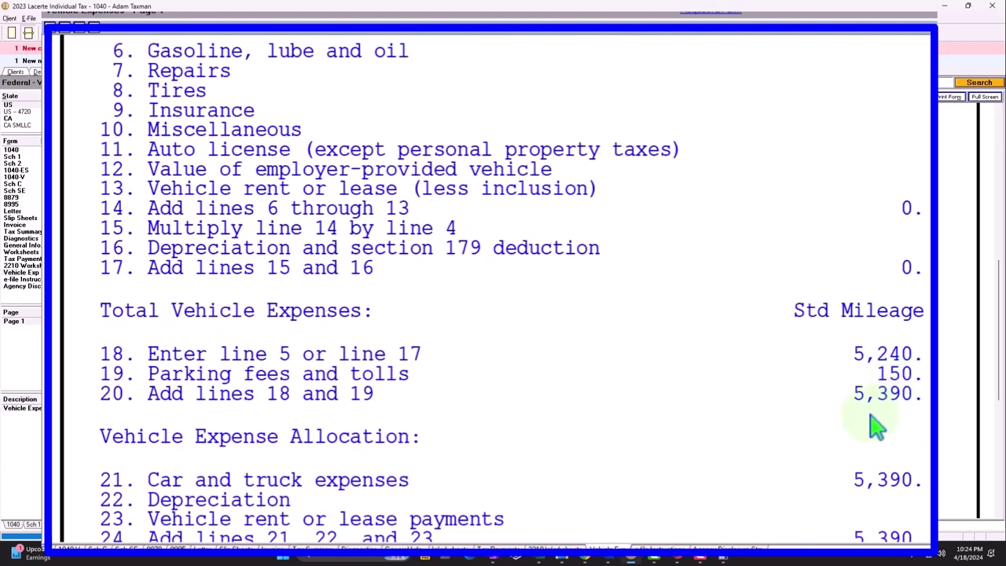
{"action": "scroll", "coordinate": [876, 426], "scroll_direction": "up", "scroll_amount": 3}
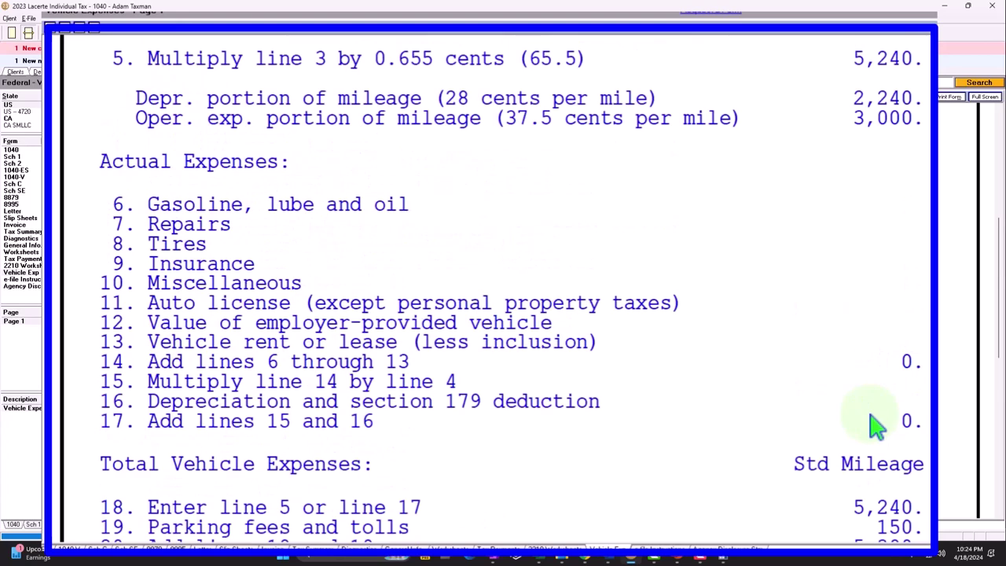
Enter the truck's actual expenses in the 2106 input: 300 for gasoline, lube and oil and 400 for repairs.
{"action": "left_click", "coordinate": [42, 73]}
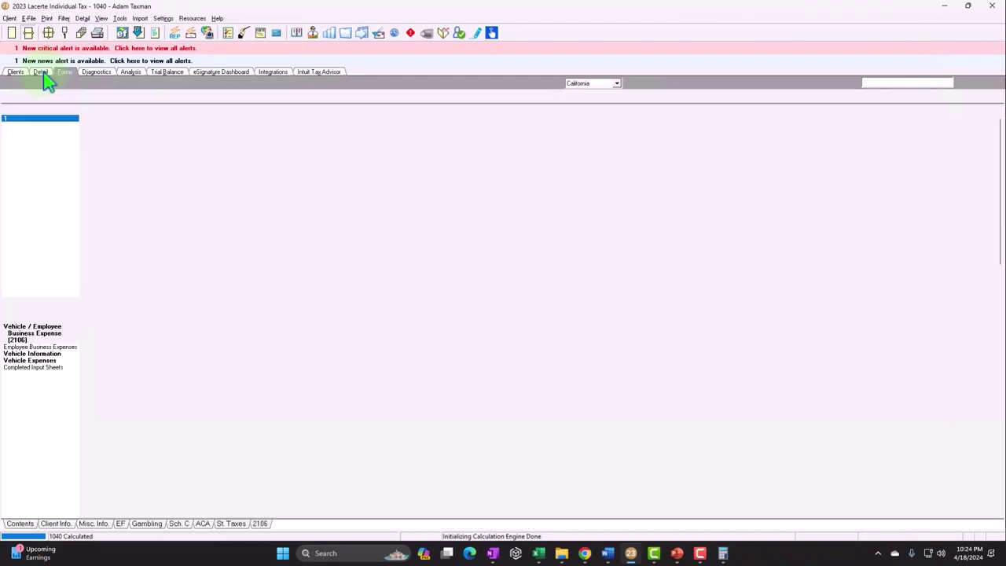
{"action": "left_click", "coordinate": [759, 230]}
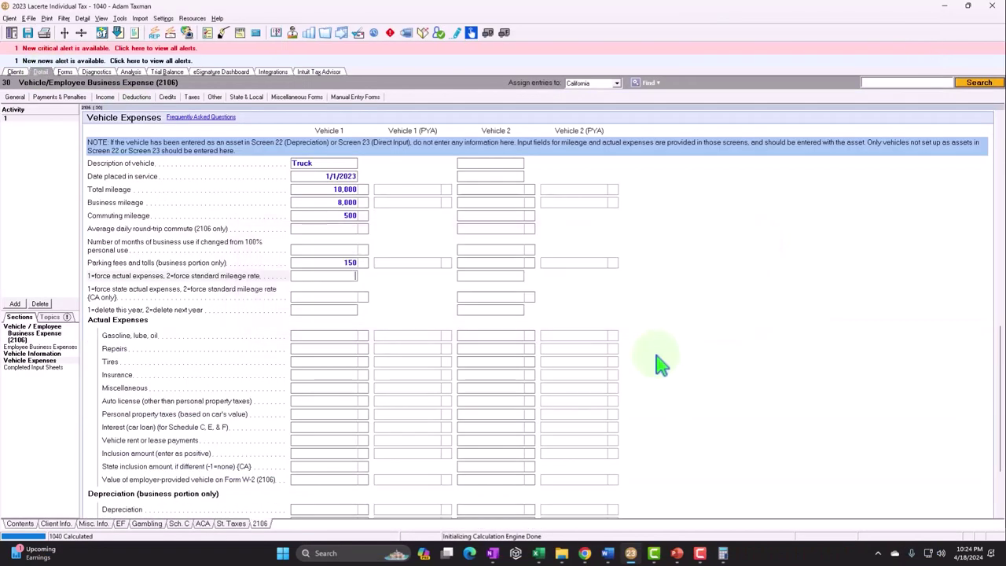
{"action": "scroll", "coordinate": [644, 369], "scroll_direction": "down", "scroll_amount": 3}
{"action": "scroll", "coordinate": [638, 374], "scroll_direction": "up", "scroll_amount": 5}
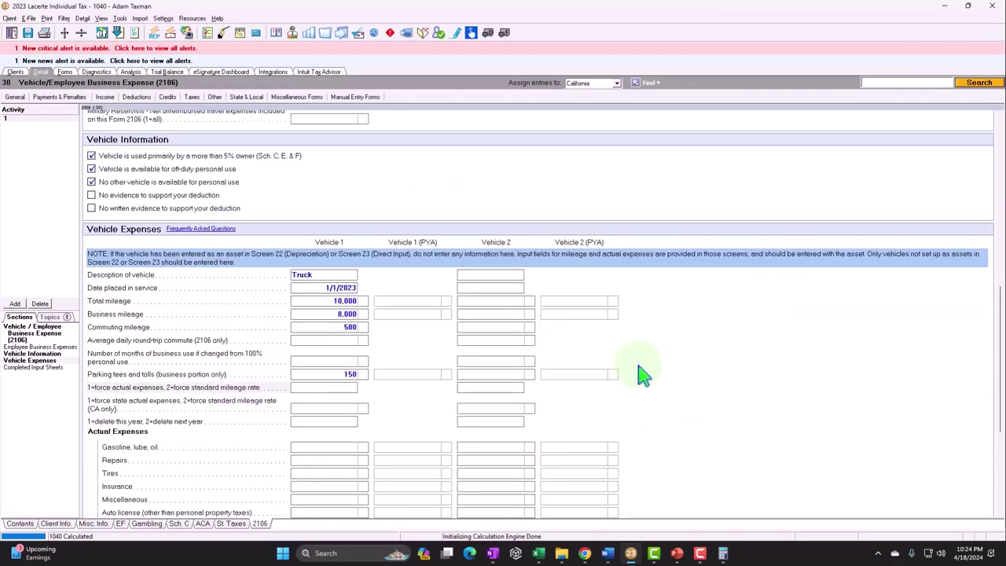
{"action": "scroll", "coordinate": [639, 370], "scroll_direction": "up", "scroll_amount": 5}
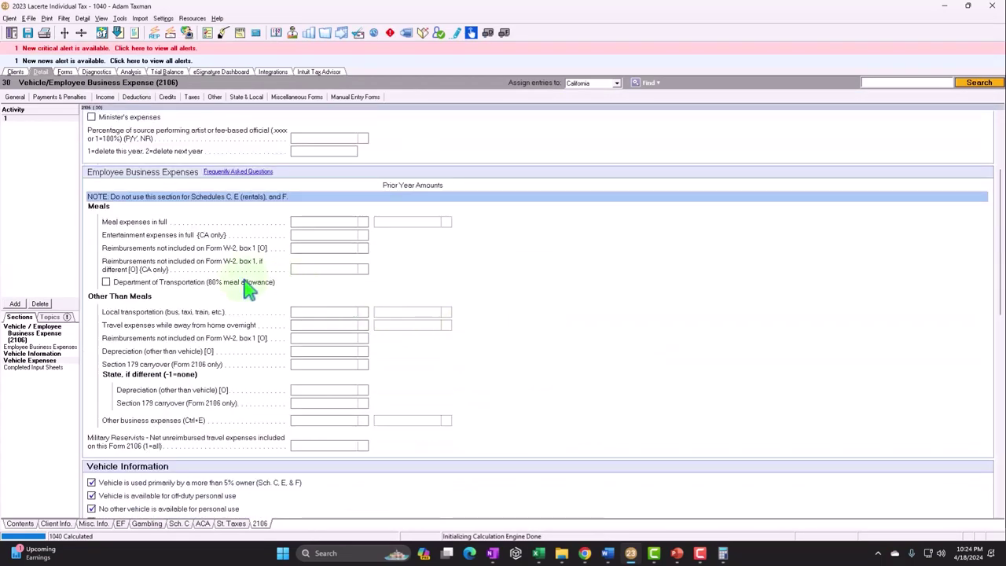
{"action": "scroll", "coordinate": [197, 305], "scroll_direction": "down", "scroll_amount": 5}
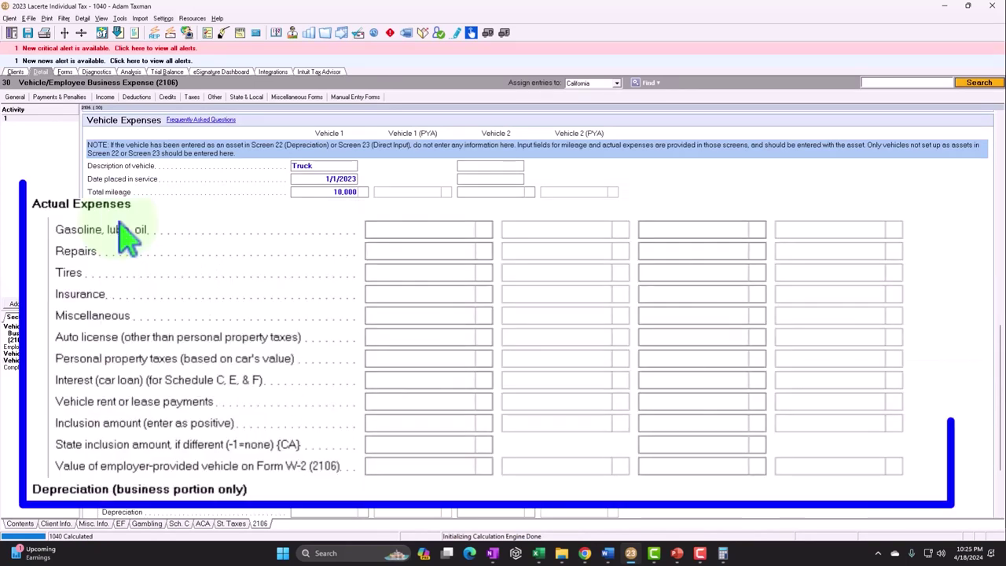
{"action": "left_click", "coordinate": [434, 231]}
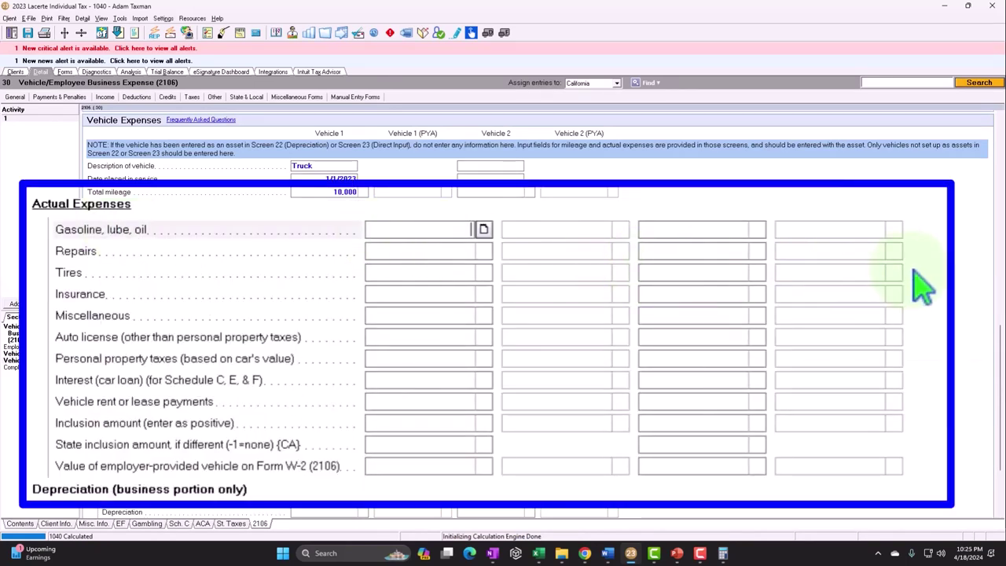
{"action": "type", "text": "300"}
{"action": "key", "text": "Return"}
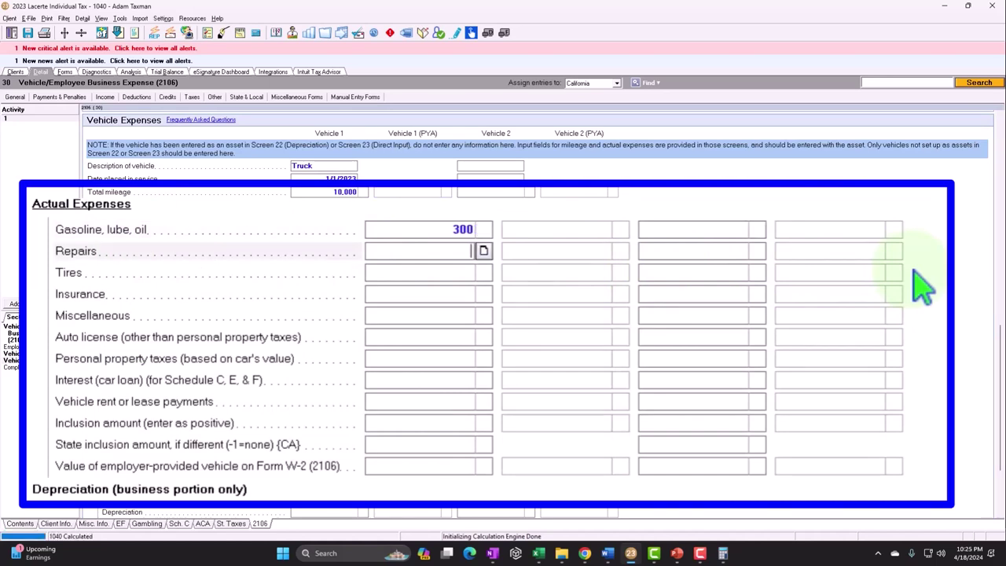
{"action": "type", "text": "400"}
{"action": "key", "text": "Return"}
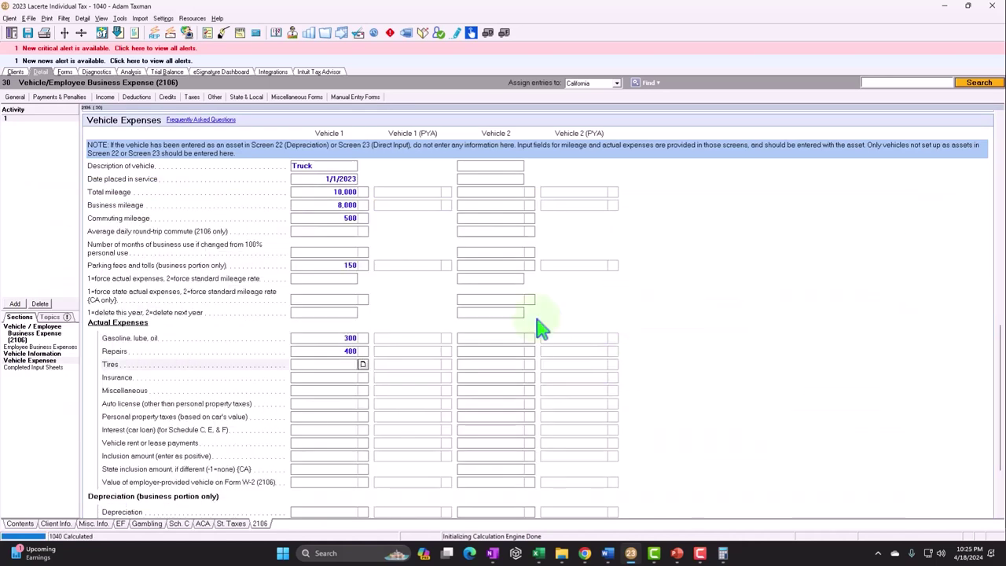
Examine the actual expense and standard mileage totals on the Vehicle Expenses worksheet, and view Schedule C.
{"action": "left_click", "coordinate": [67, 73]}
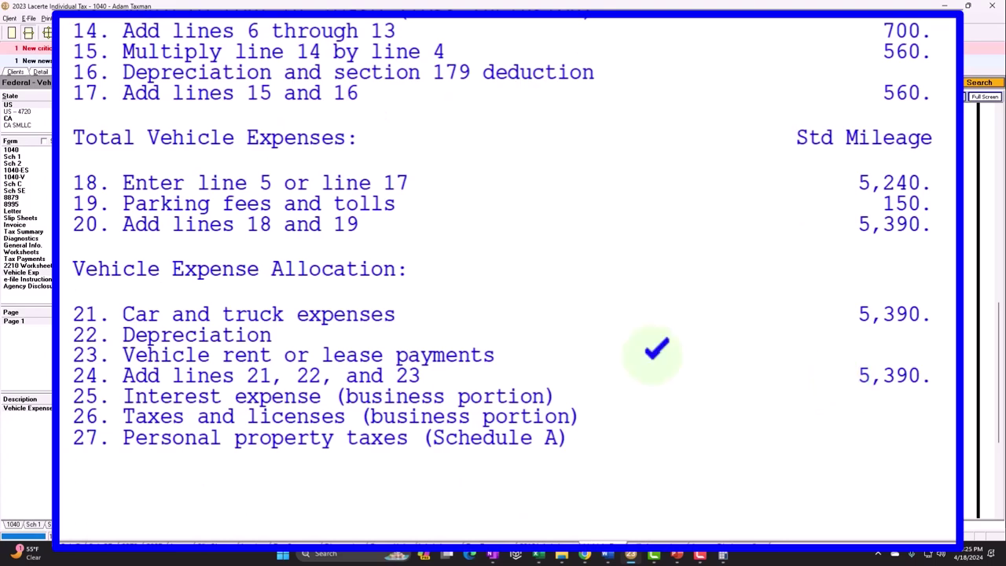
{"action": "left_click", "coordinate": [14, 183]}
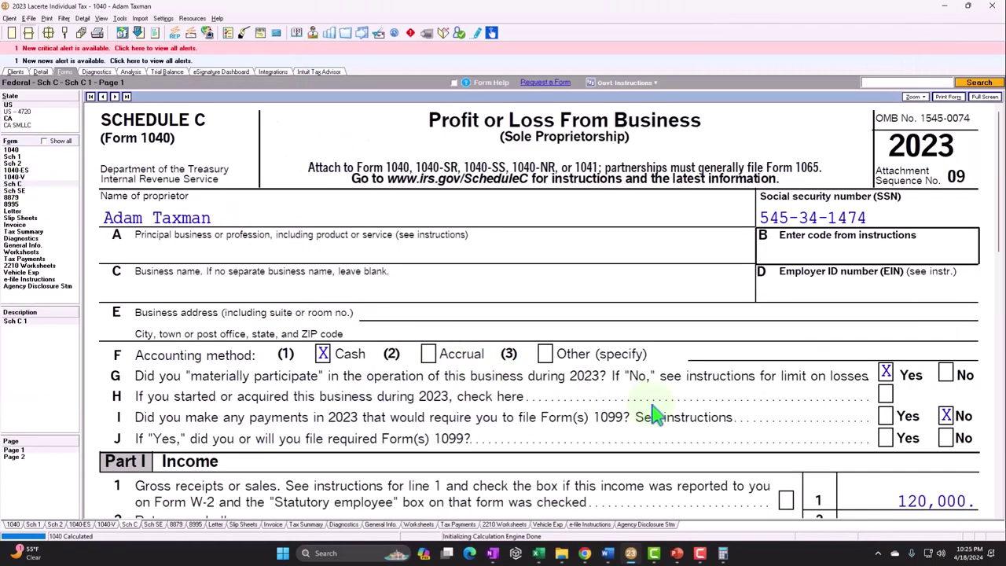
{"action": "scroll", "coordinate": [656, 413], "scroll_direction": "down", "scroll_amount": 4}
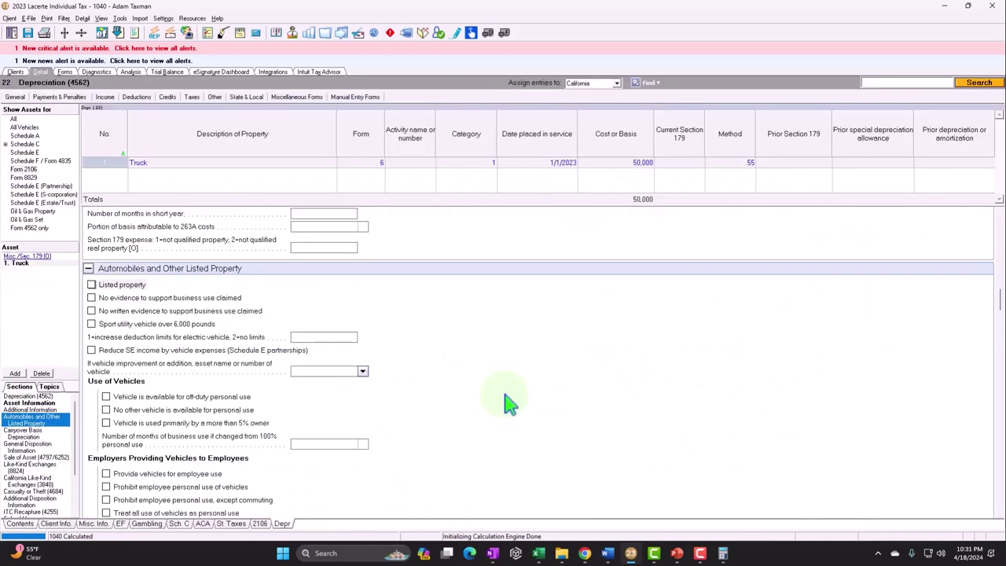
Open the Depreciation (4562) deductions input and examine the form choices available for the truck asset.
{"action": "left_click", "coordinate": [105, 97]}
{"action": "left_click", "coordinate": [192, 130]}
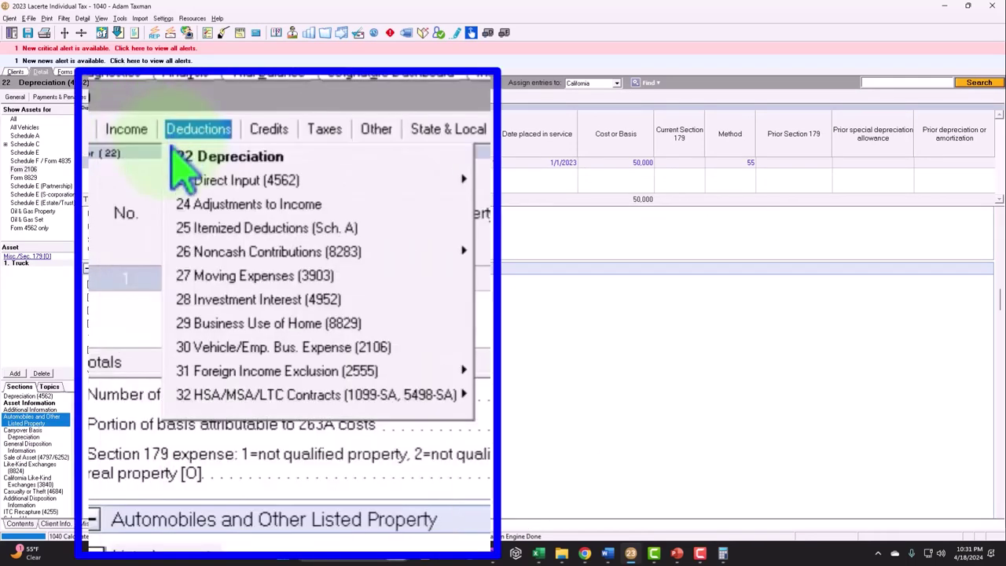
{"action": "left_click", "coordinate": [157, 112]}
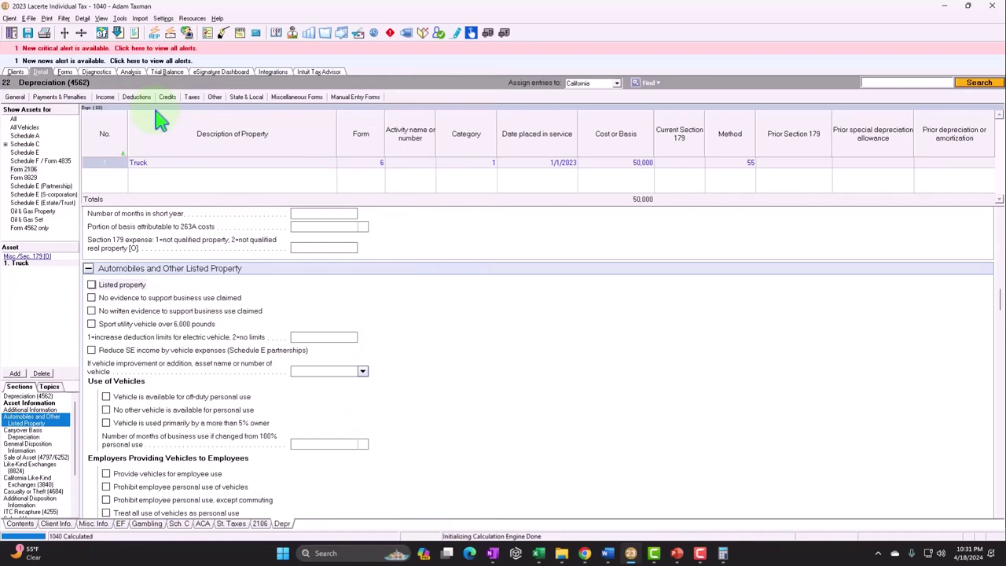
{"action": "left_click", "coordinate": [167, 163]}
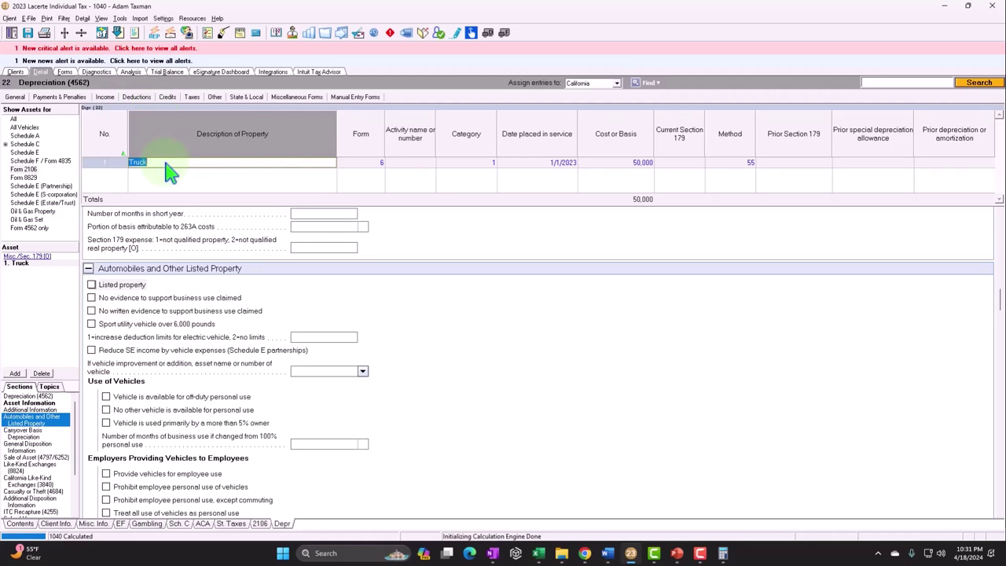
{"action": "key", "text": "Tab"}
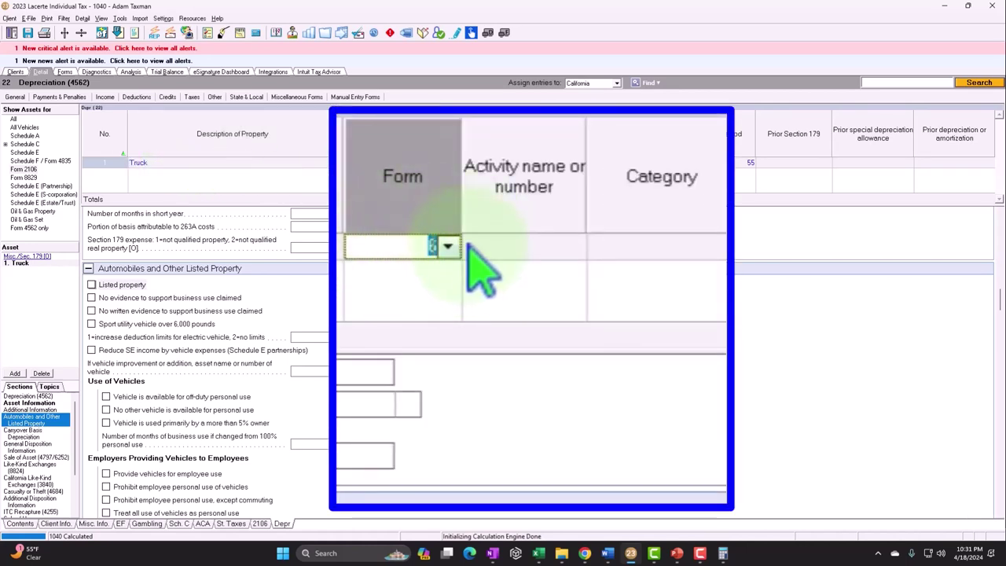
{"action": "left_click", "coordinate": [448, 246]}
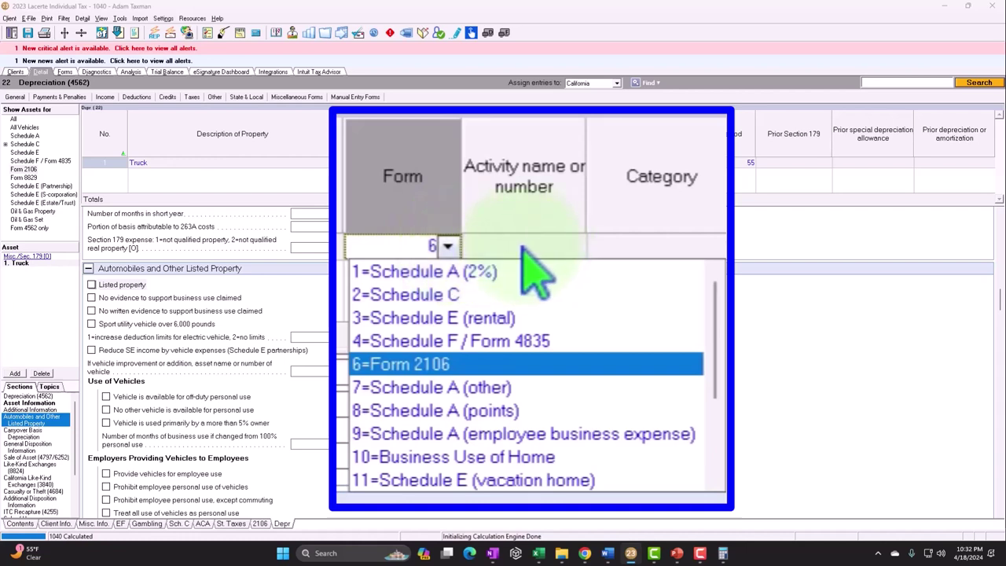
{"action": "left_click", "coordinate": [379, 164]}
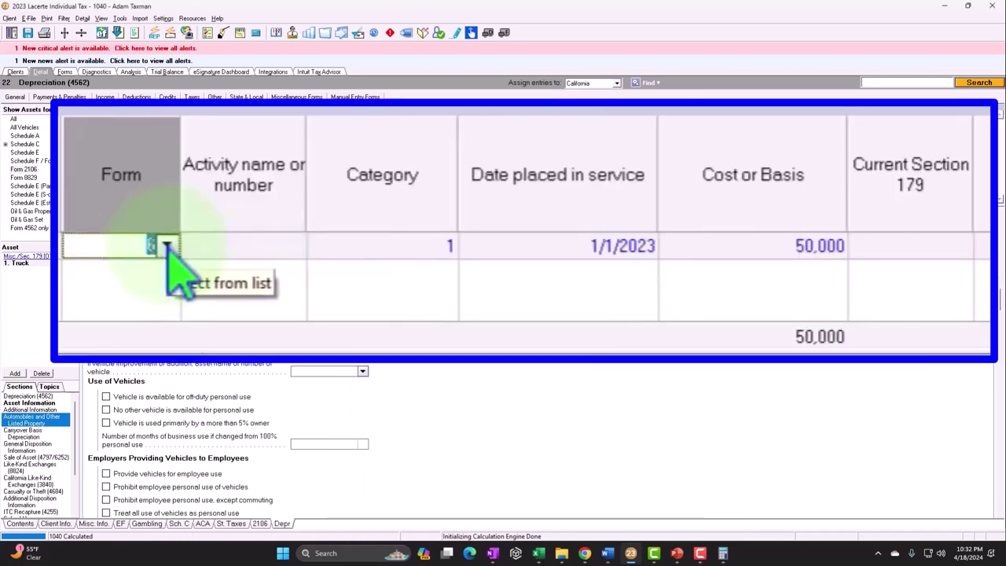
Set the truck's cost or basis to 1,000 in the depreciation asset list.
{"action": "key", "text": "Tab"}
{"action": "key", "text": "Tab"}
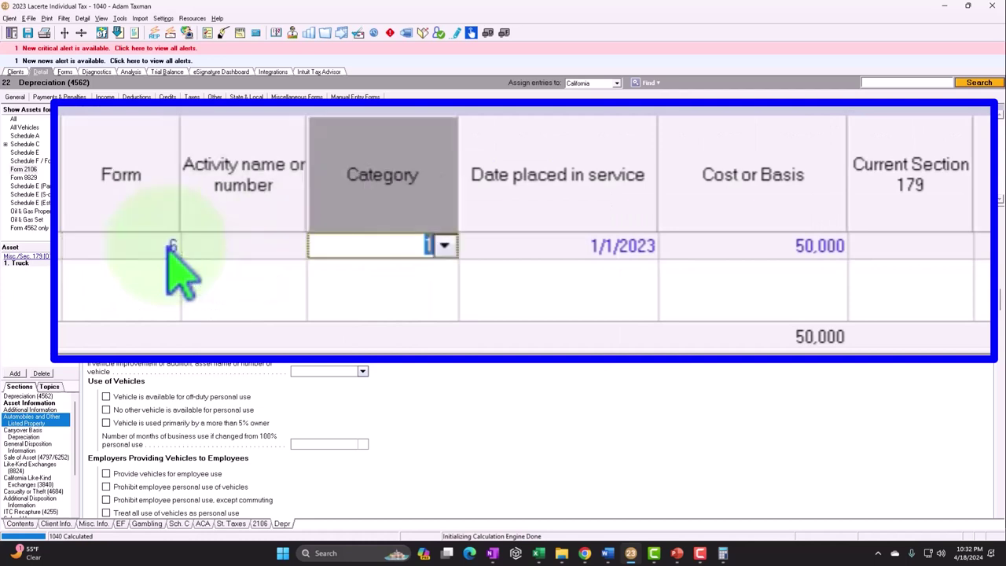
{"action": "key", "text": "Tab"}
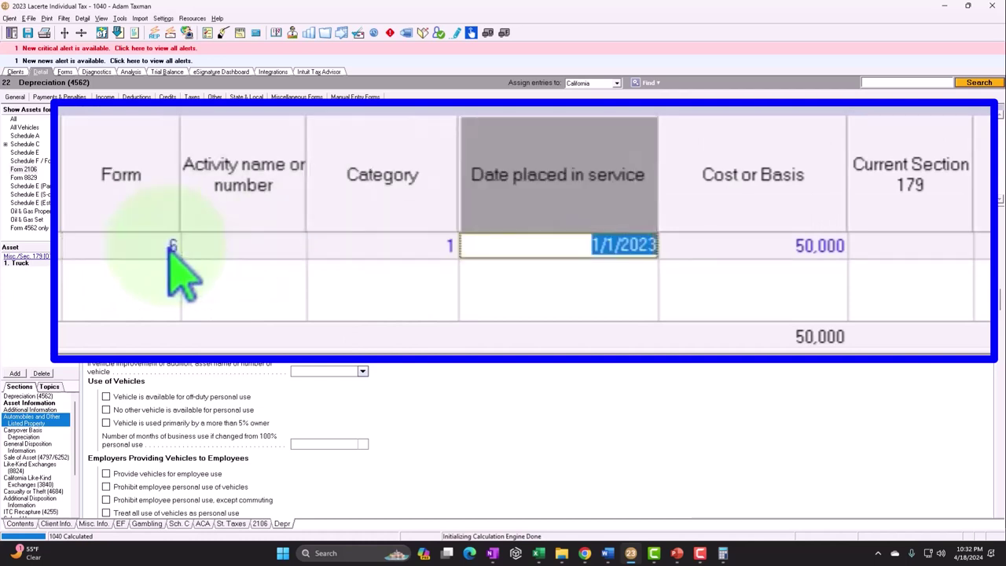
{"action": "key", "text": "Tab"}
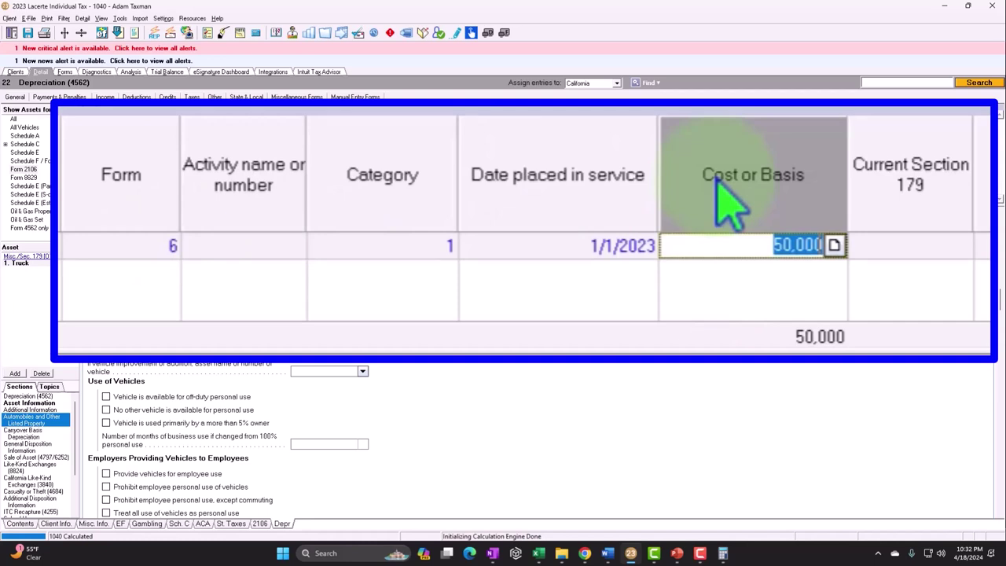
{"action": "type", "text": "1000"}
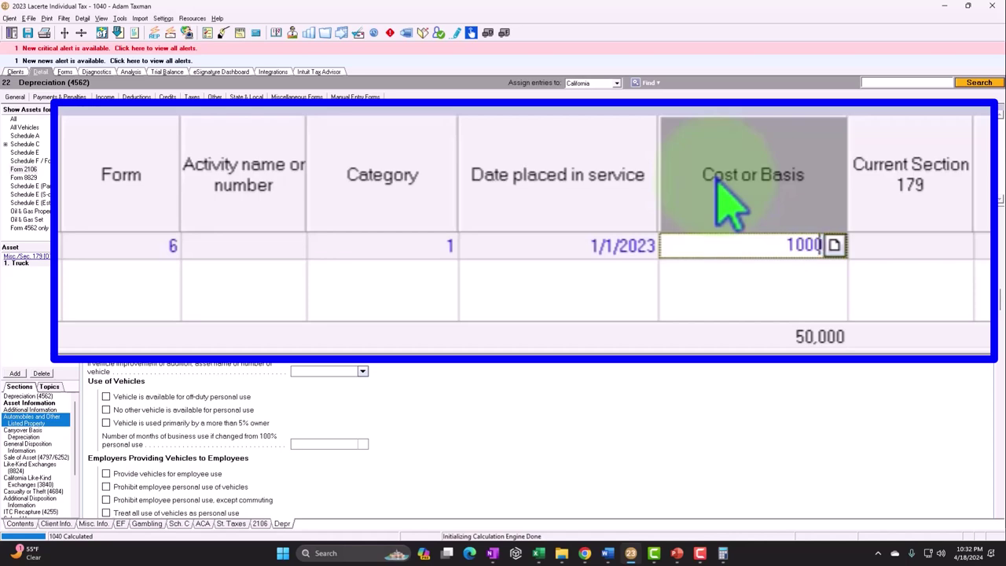
{"action": "key", "text": "Tab"}
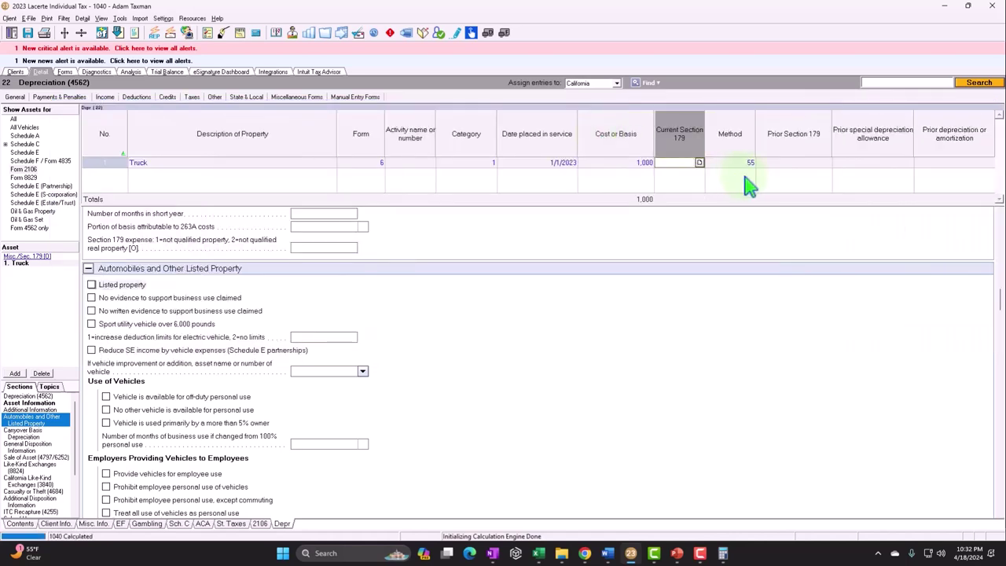
Examine the MACRS depreciation method choices available for the truck.
{"action": "left_click", "coordinate": [751, 164]}
{"action": "left_click", "coordinate": [757, 163]}
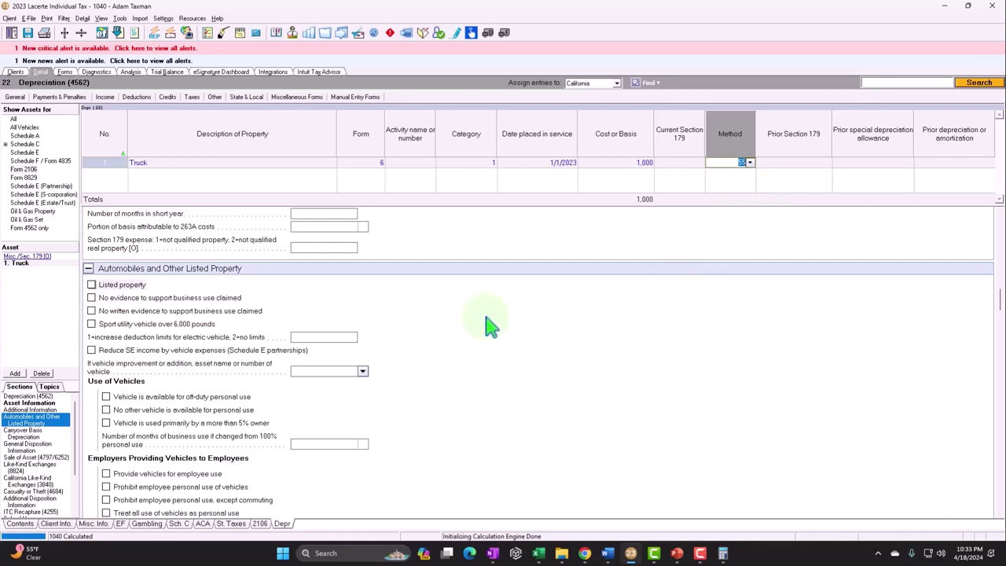
{"action": "left_click", "coordinate": [749, 162]}
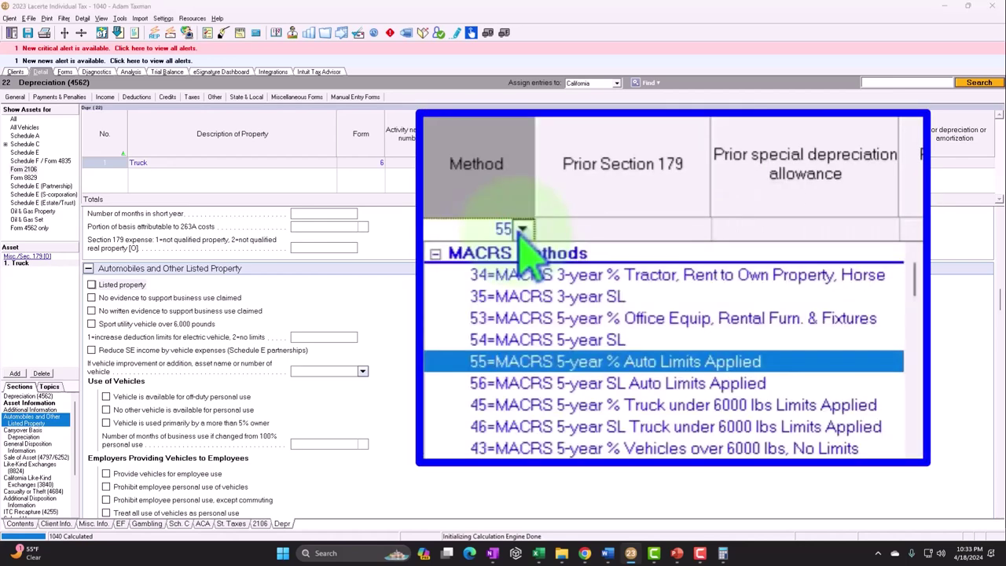
{"action": "left_click", "coordinate": [748, 162]}
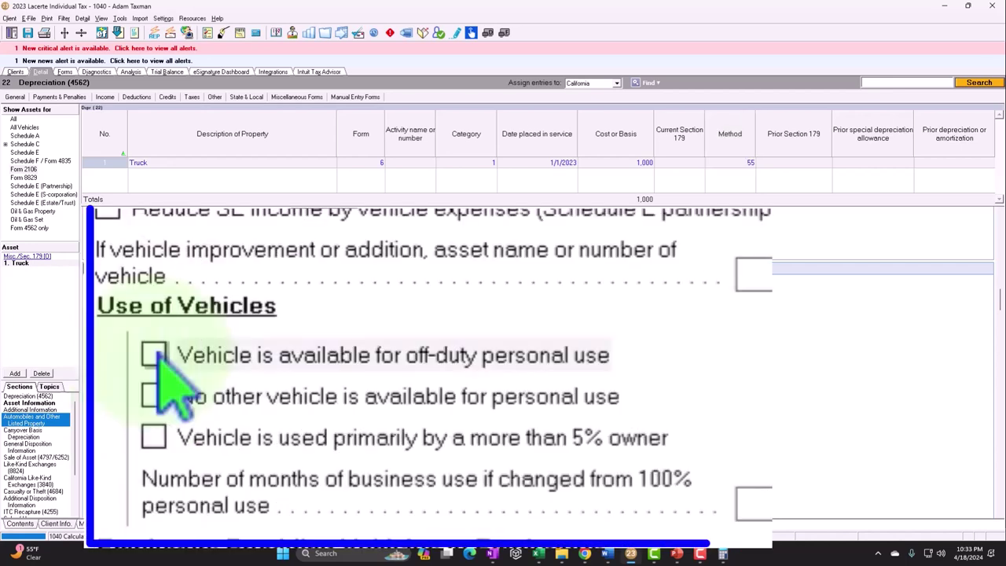
Mark the truck as available for off-duty personal use, with no other personal vehicle available, and primarily used by a more than 5% owner.
{"action": "left_click", "coordinate": [105, 397]}
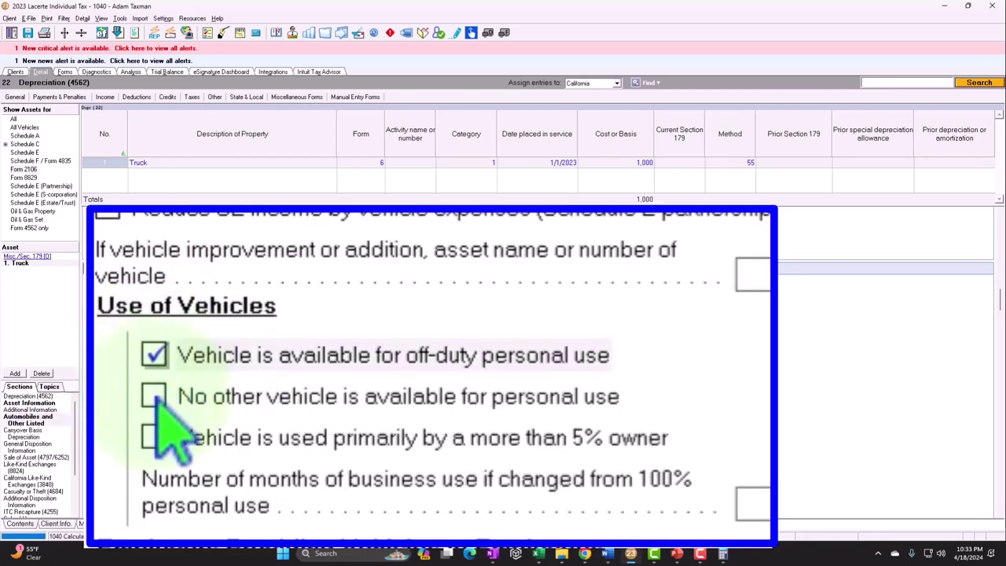
{"action": "left_click", "coordinate": [154, 397]}
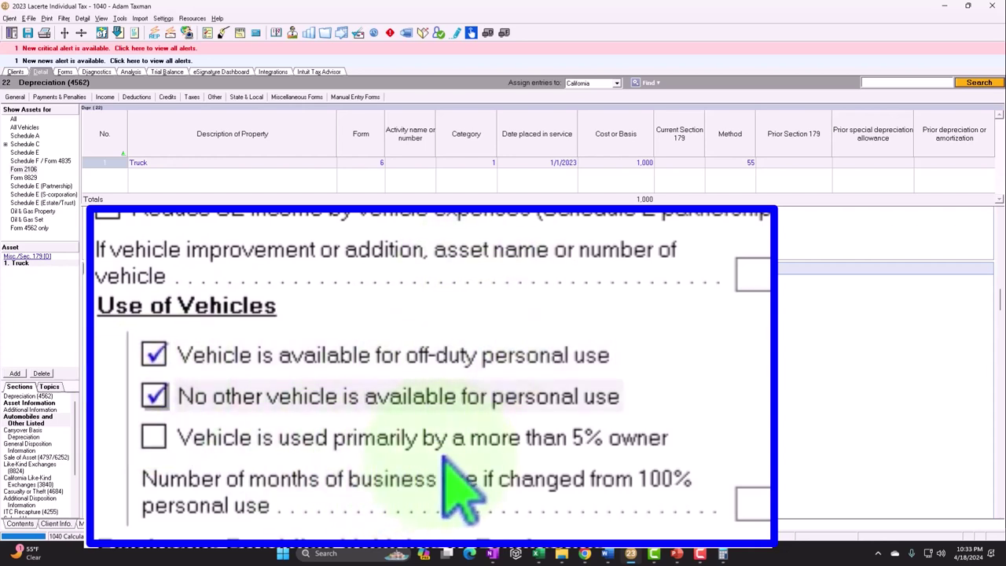
{"action": "left_click", "coordinate": [107, 425]}
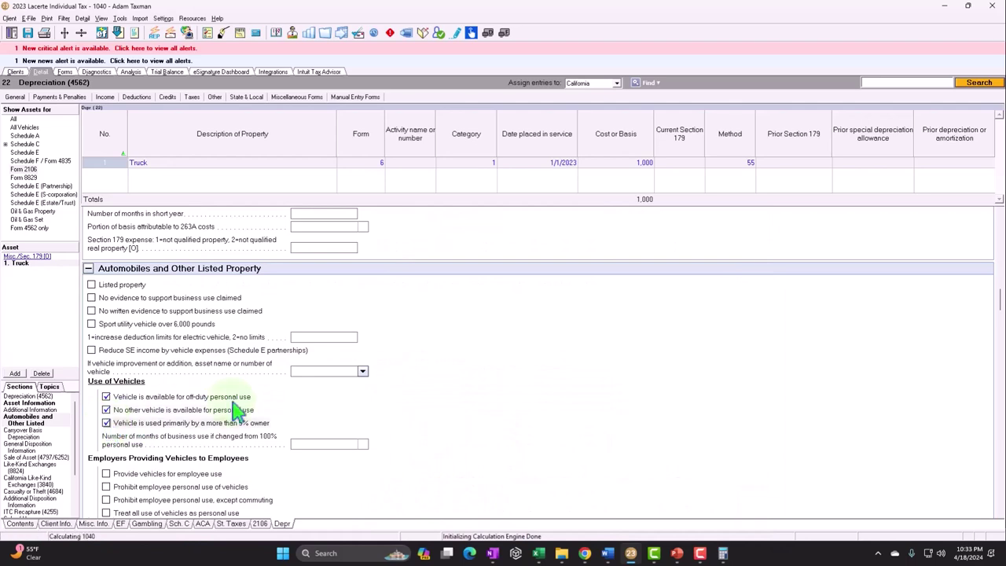
Enter the truck's current-year mileage: 10,000 total, 8,000 business, 500 commuting and an average daily round-trip commute of 2.
{"action": "scroll", "coordinate": [165, 413], "scroll_direction": "down", "scroll_amount": 1}
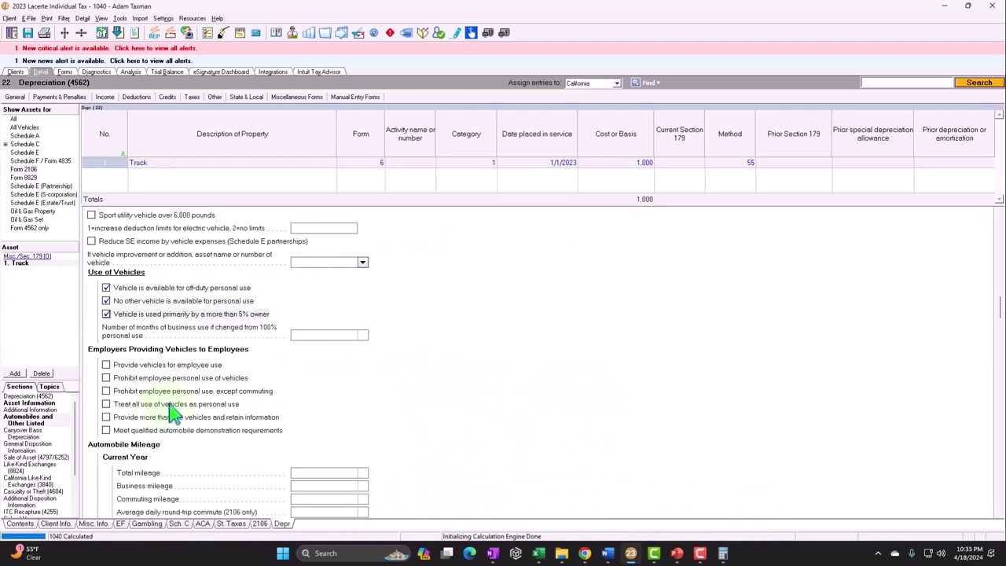
{"action": "scroll", "coordinate": [197, 368], "scroll_direction": "down", "scroll_amount": 2}
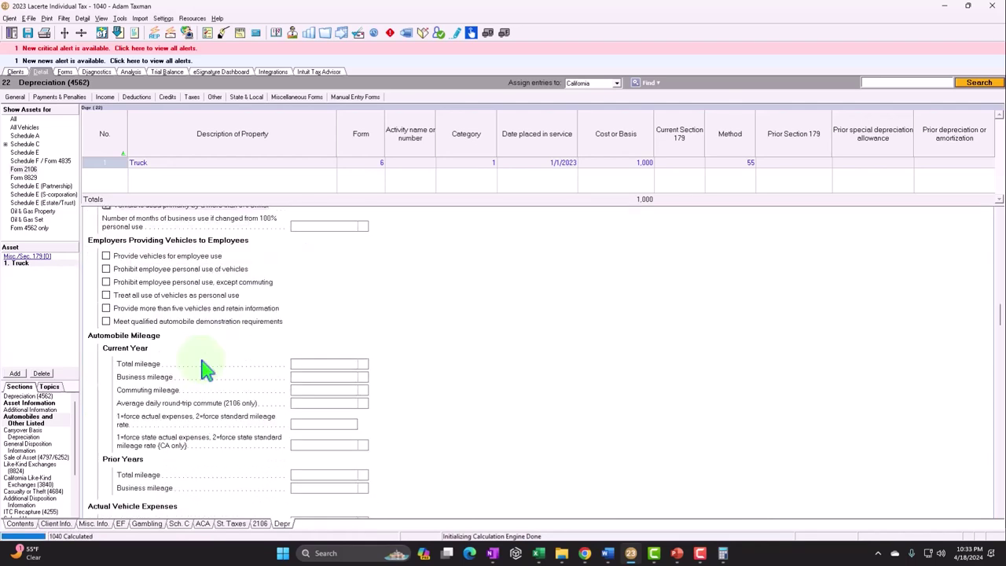
{"action": "scroll", "coordinate": [168, 369], "scroll_direction": "down", "scroll_amount": 1}
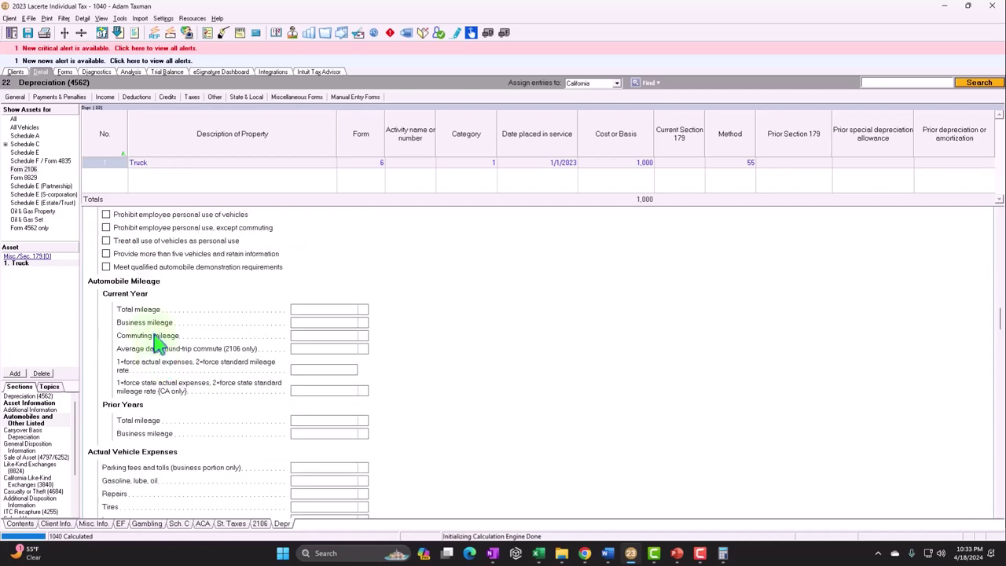
{"action": "left_click", "coordinate": [320, 310]}
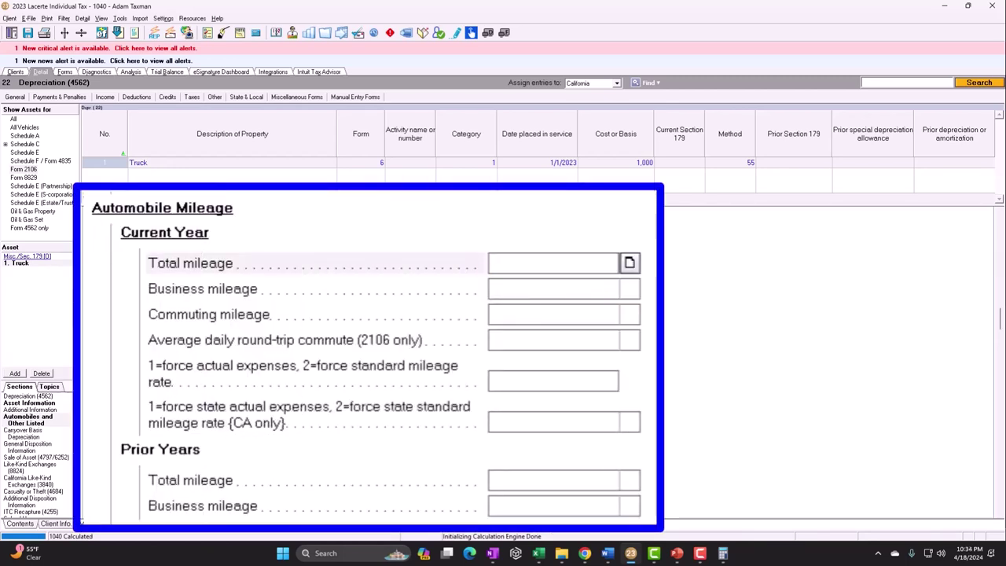
{"action": "type", "text": "1"}
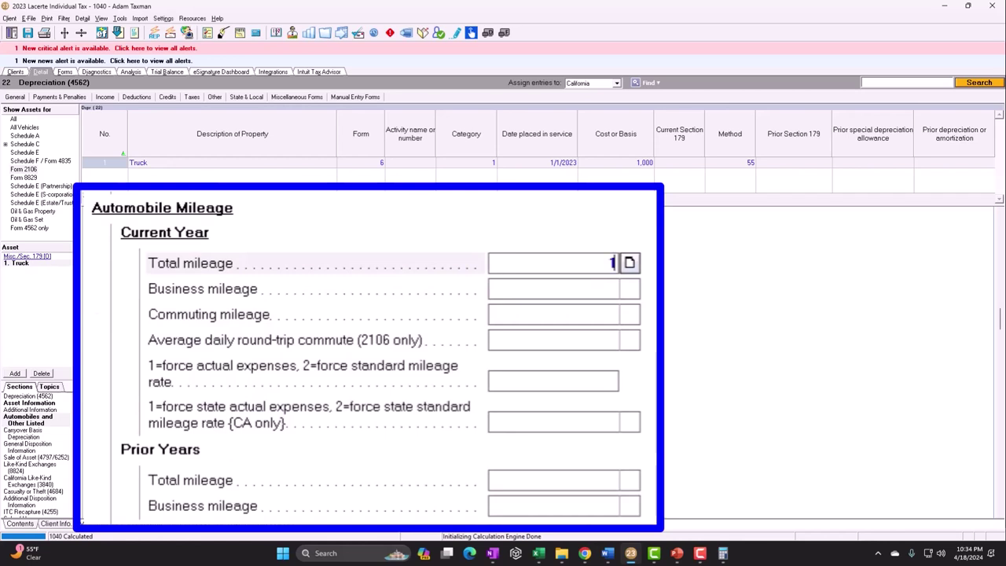
{"action": "type", "text": "0000"}
{"action": "key", "text": "Return"}
{"action": "type", "text": "8000"}
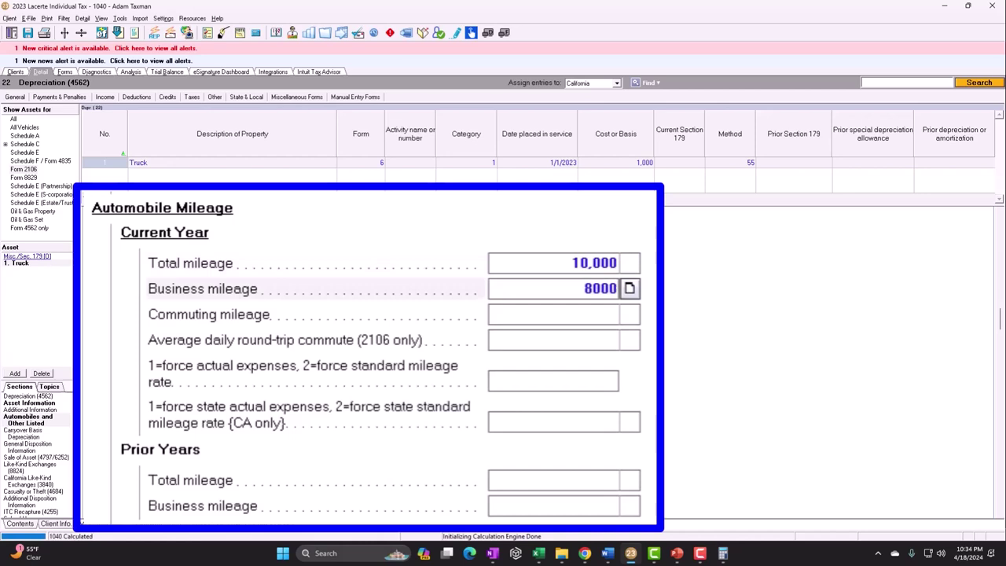
{"action": "key", "text": "Return"}
{"action": "type", "text": "500"}
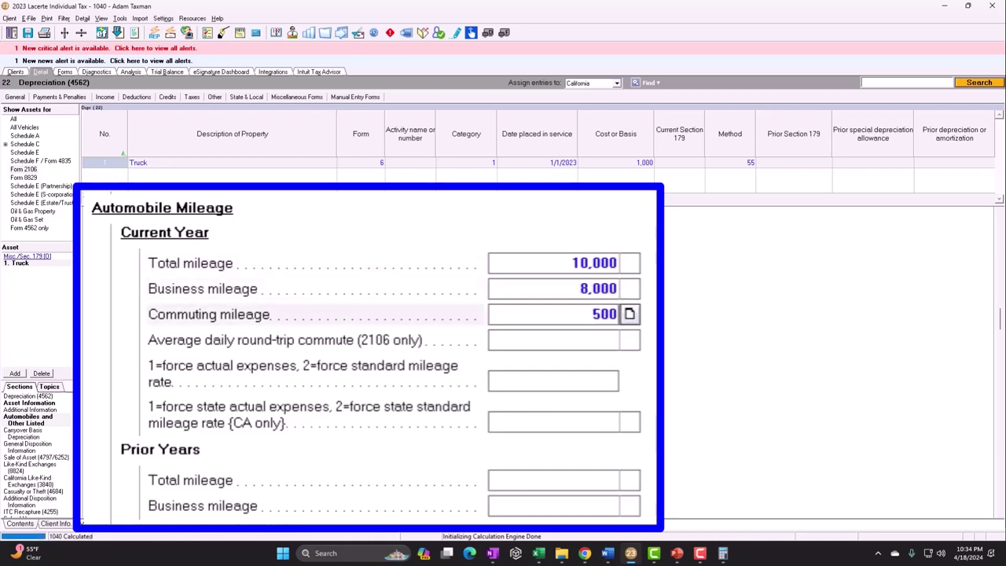
{"action": "key", "text": "Return"}
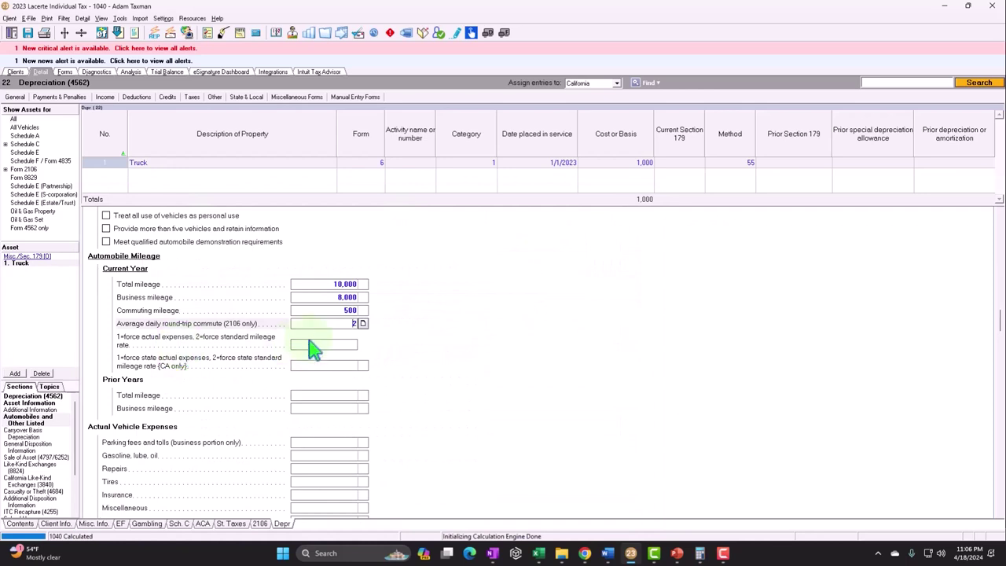
View the Actual Vehicle Expenses fields in the truck's depreciation input.
{"action": "left_click", "coordinate": [349, 445]}
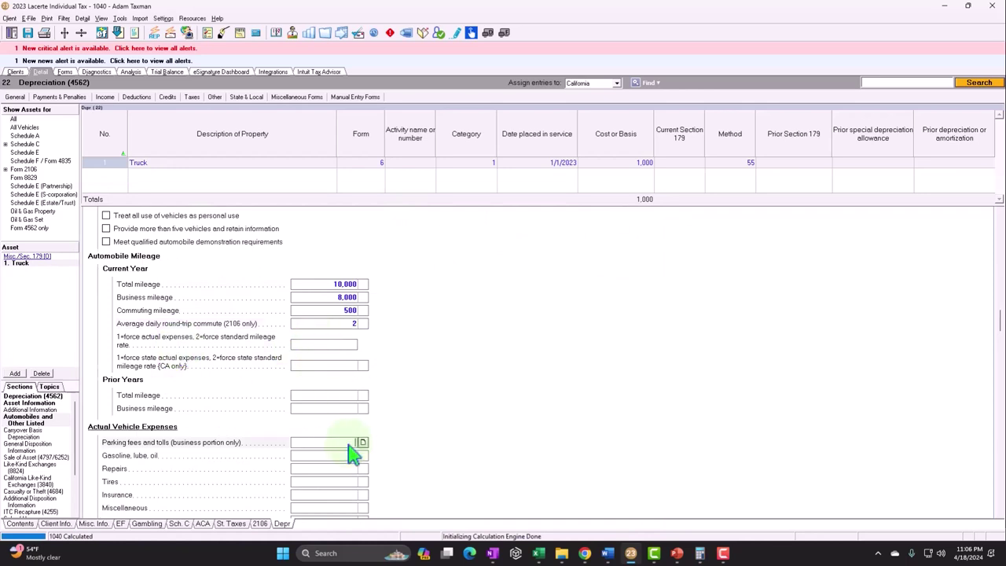
{"action": "scroll", "coordinate": [197, 404], "scroll_direction": "down", "scroll_amount": 1}
{"action": "scroll", "coordinate": [171, 393], "scroll_direction": "down", "scroll_amount": 1}
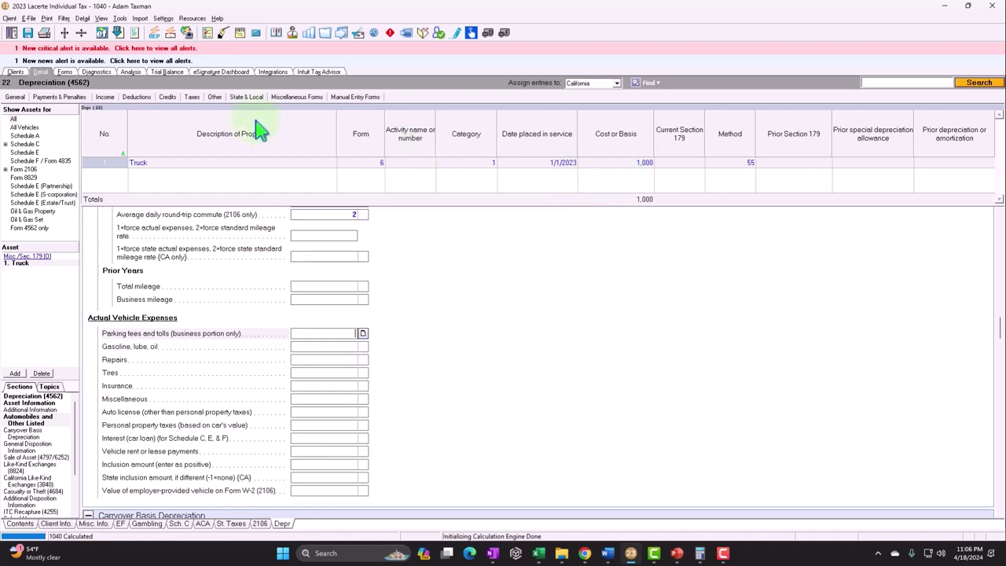
Check line 9 in Part II of Schedule C and open its Vehicle Expenses worksheet at full size.
{"action": "left_click", "coordinate": [65, 71]}
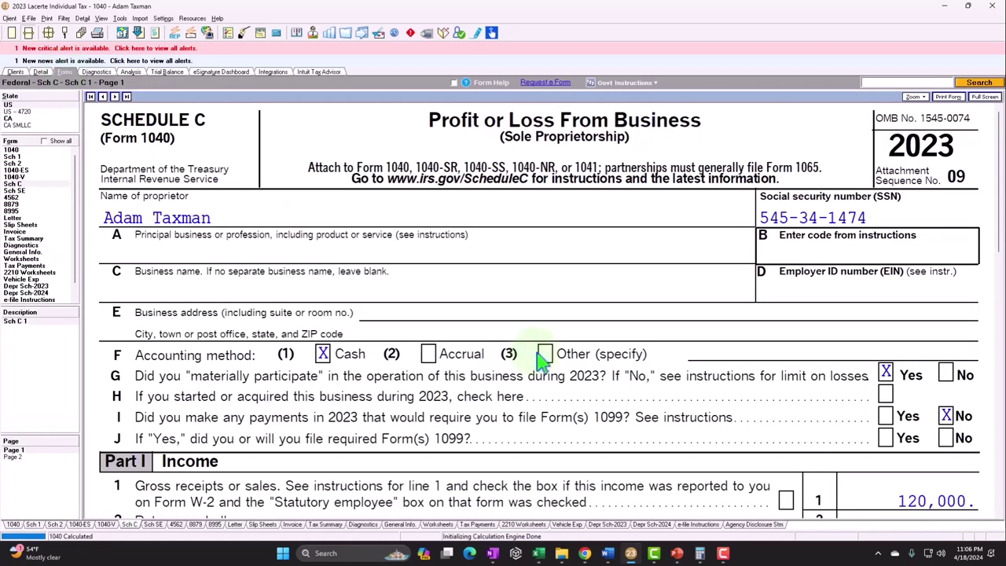
{"action": "scroll", "coordinate": [568, 362], "scroll_direction": "down", "scroll_amount": 4}
{"action": "scroll", "coordinate": [568, 362], "scroll_direction": "down", "scroll_amount": 5}
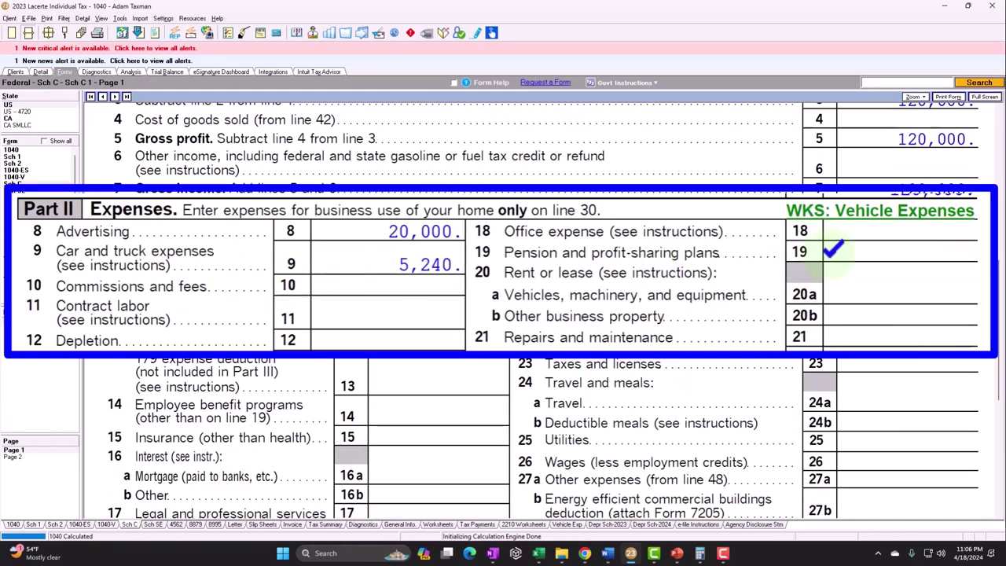
{"action": "left_click", "coordinate": [870, 215]}
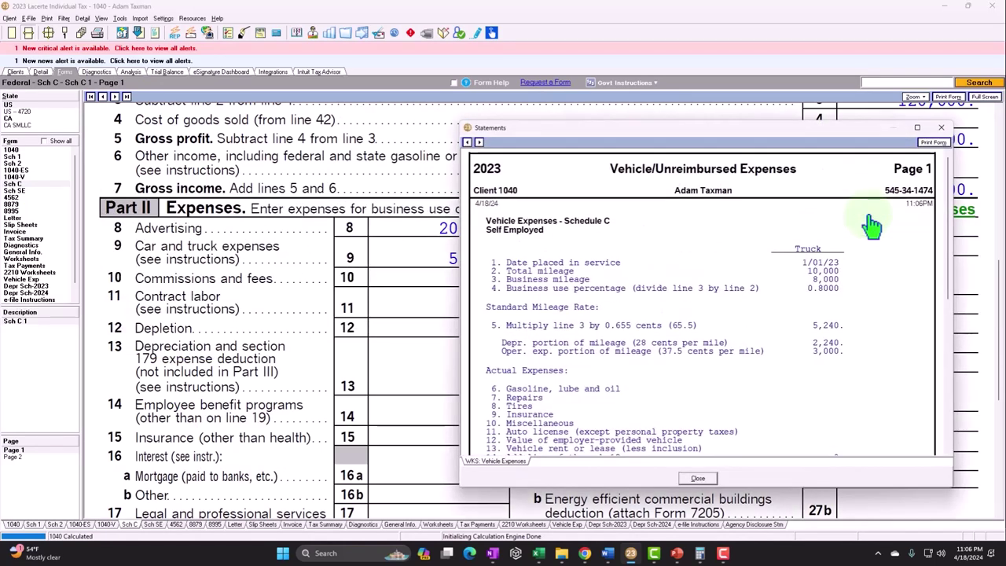
{"action": "left_click", "coordinate": [916, 127]}
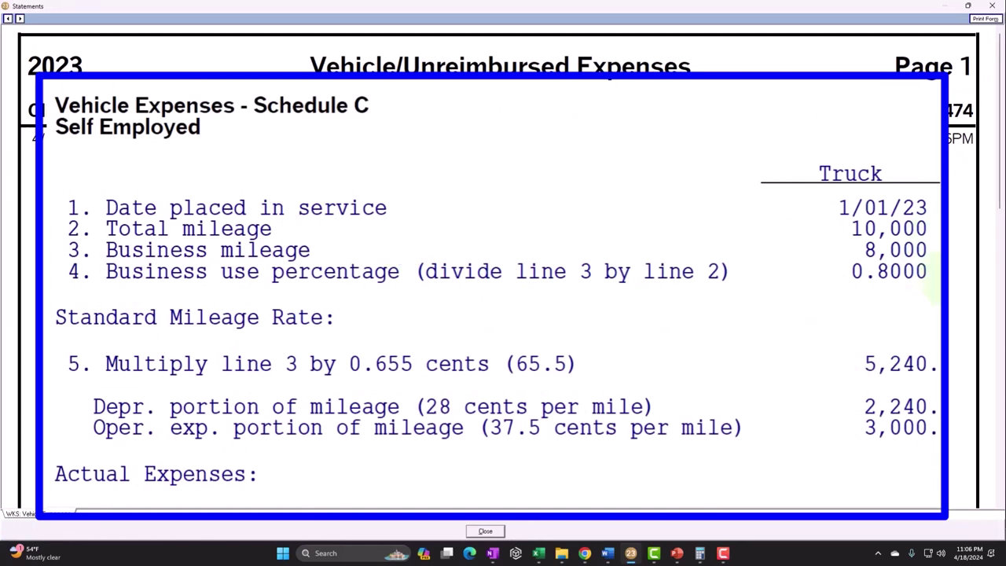
Compare the standard mileage, actual expense, depreciation and total lines on the Vehicle Expenses worksheet, and close it.
{"action": "scroll", "coordinate": [937, 282], "scroll_direction": "down", "scroll_amount": 2}
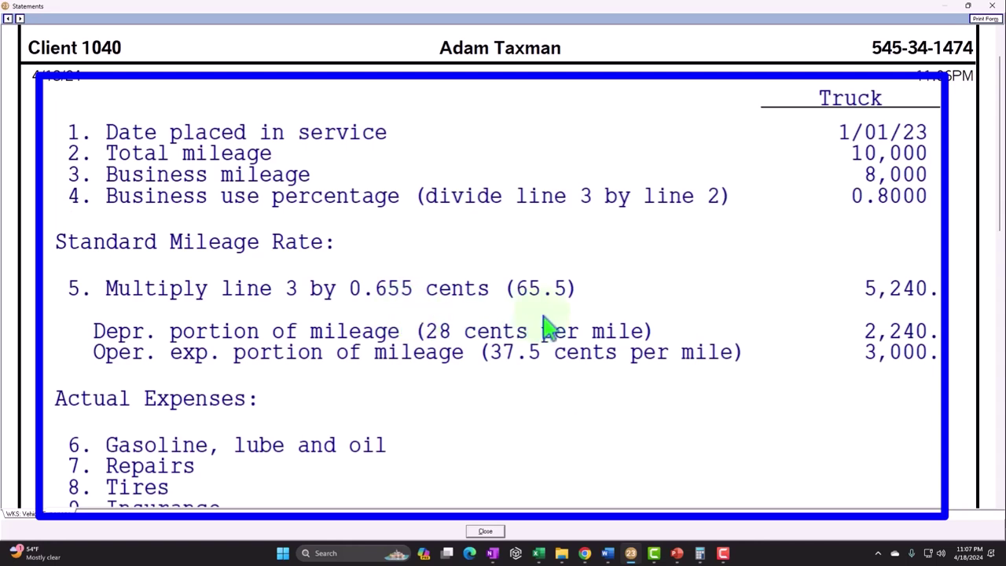
{"action": "scroll", "coordinate": [549, 326], "scroll_direction": "down", "scroll_amount": 1}
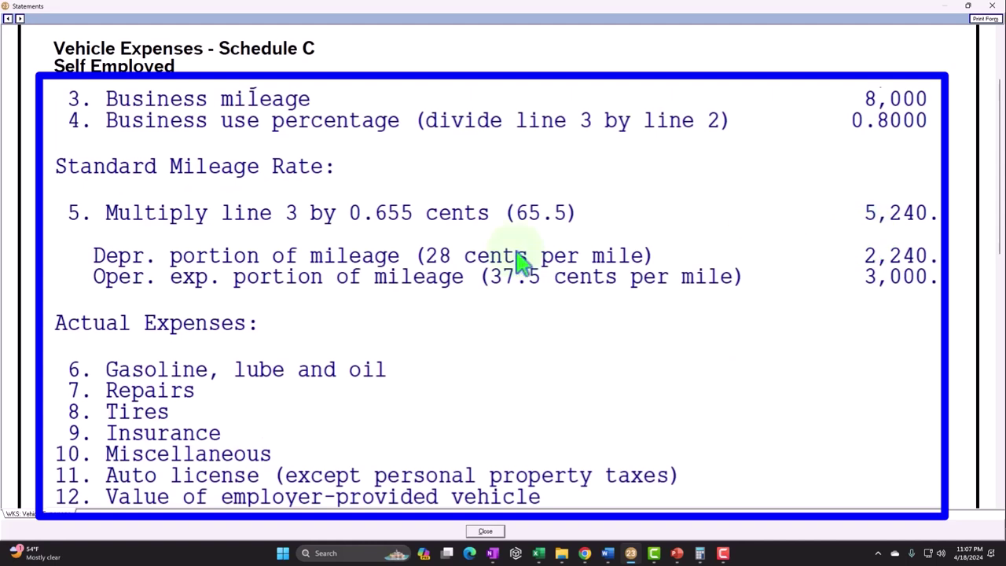
{"action": "scroll", "coordinate": [287, 383], "scroll_direction": "down", "scroll_amount": 2}
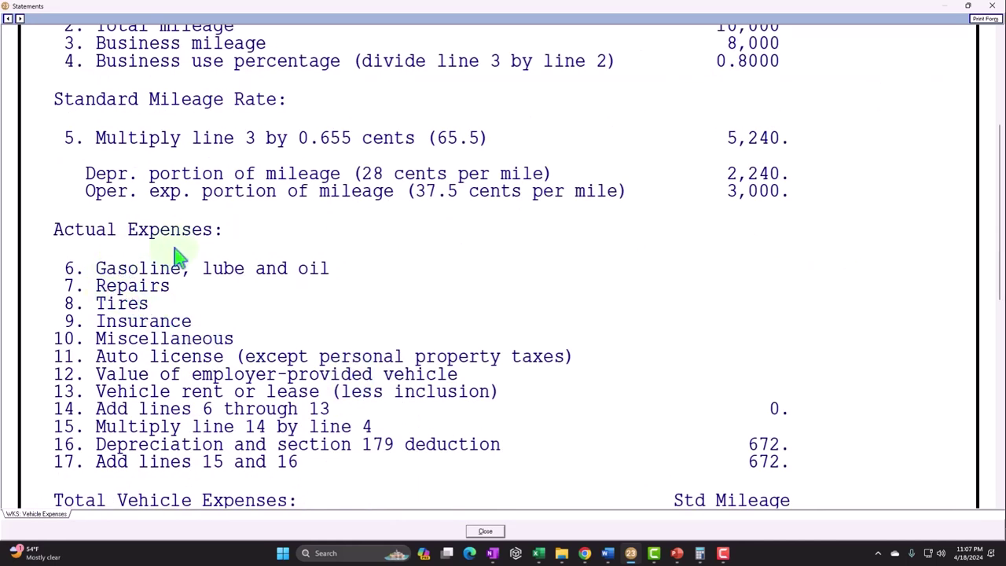
{"action": "scroll", "coordinate": [179, 256], "scroll_direction": "down", "scroll_amount": 1}
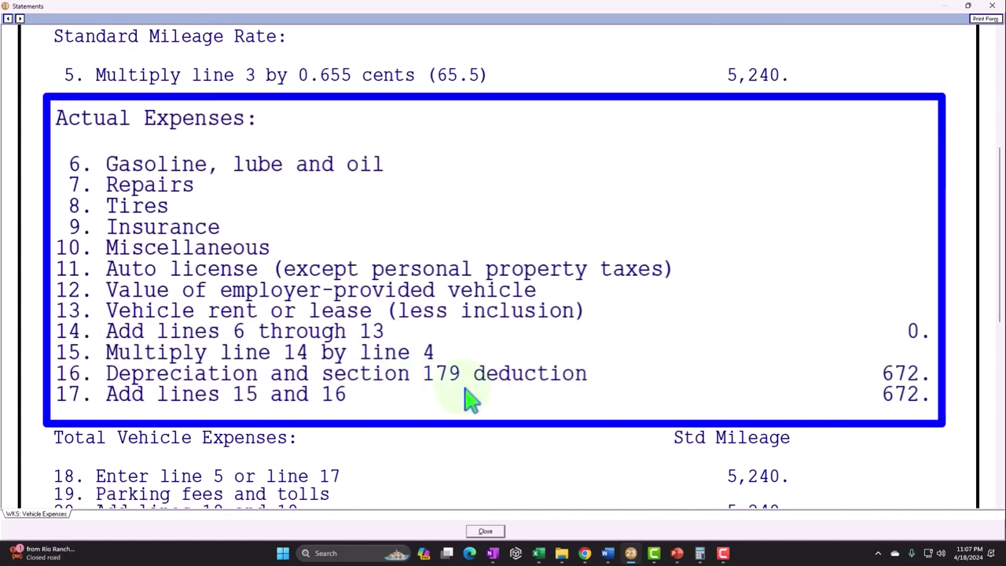
{"action": "scroll", "coordinate": [403, 402], "scroll_direction": "down", "scroll_amount": 2}
{"action": "scroll", "coordinate": [396, 402], "scroll_direction": "down", "scroll_amount": 1}
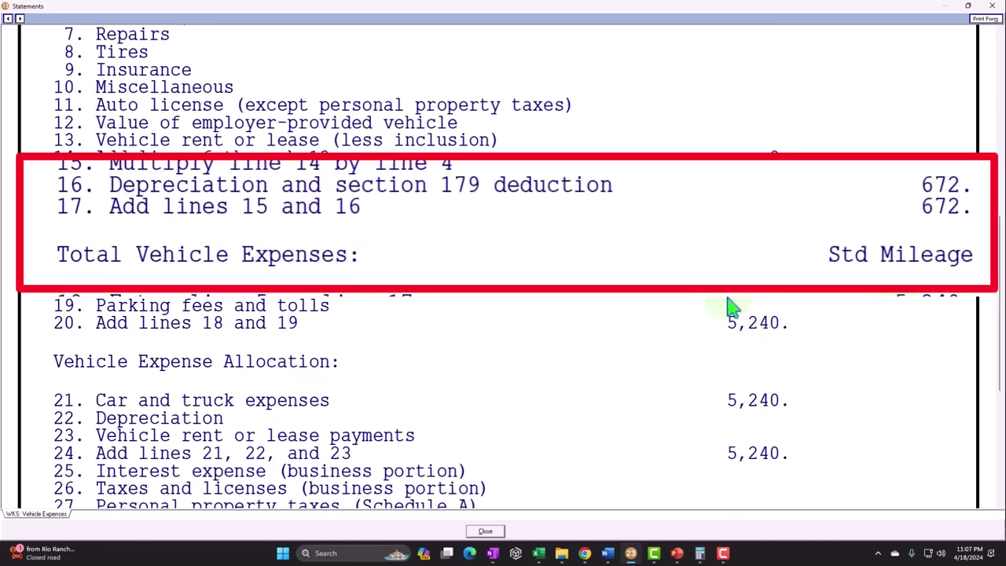
{"action": "scroll", "coordinate": [731, 307], "scroll_direction": "down", "scroll_amount": 1}
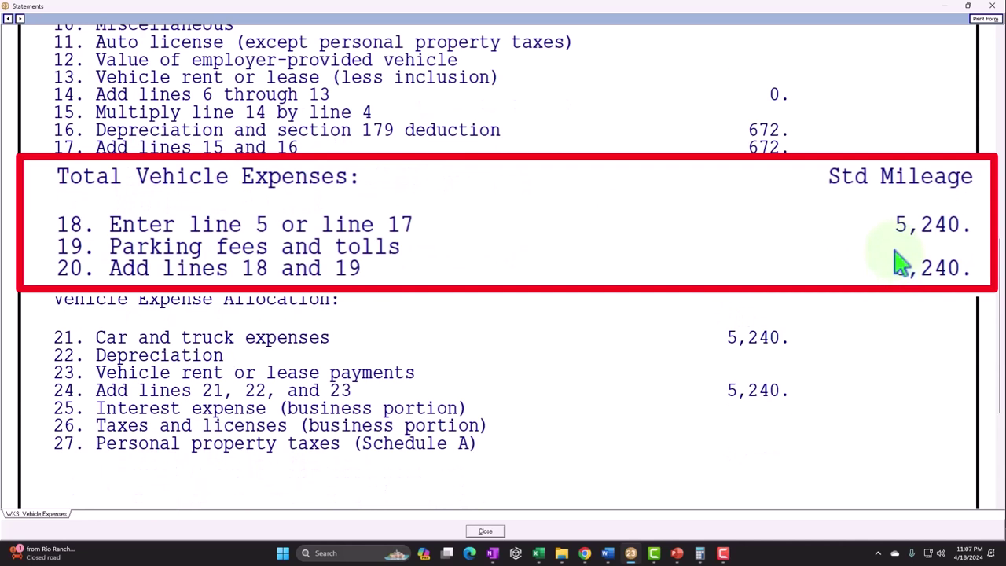
{"action": "left_click", "coordinate": [990, 8]}
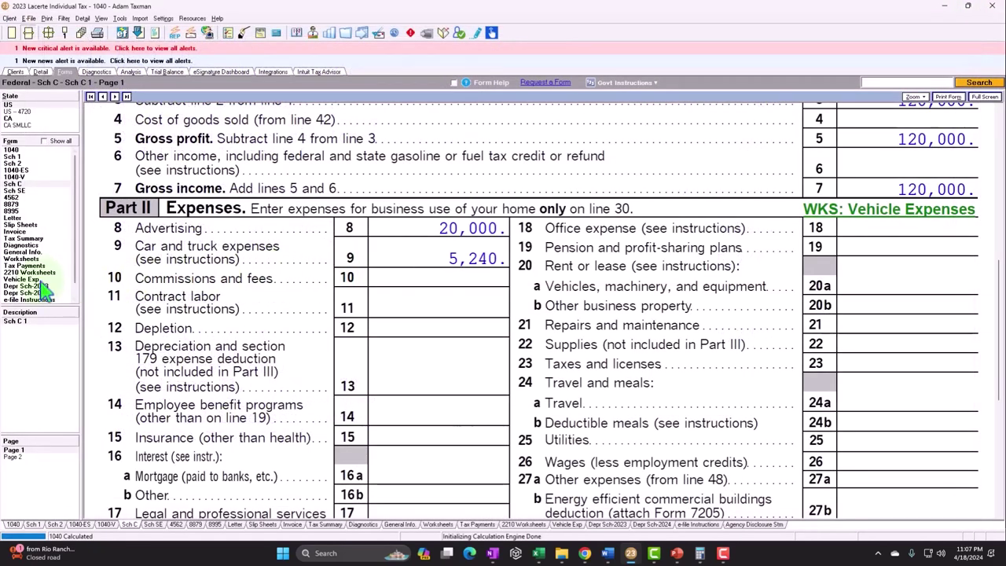
Open the regular 2023 federal depreciation schedule and compute the truck's business-use share as 8000/10000 in the calculator.
{"action": "left_click", "coordinate": [41, 287]}
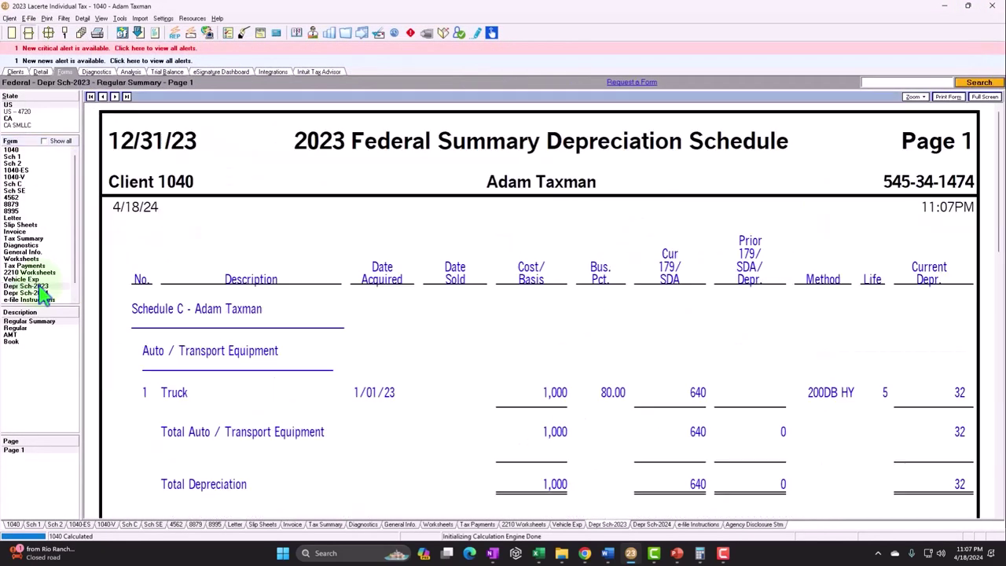
{"action": "left_click", "coordinate": [26, 328]}
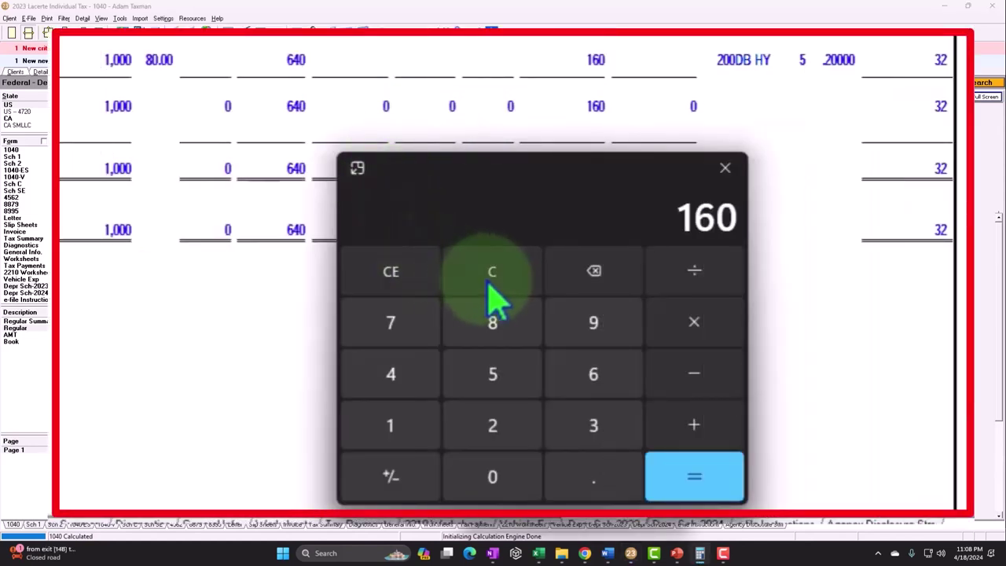
{"action": "left_click", "coordinate": [545, 388]}
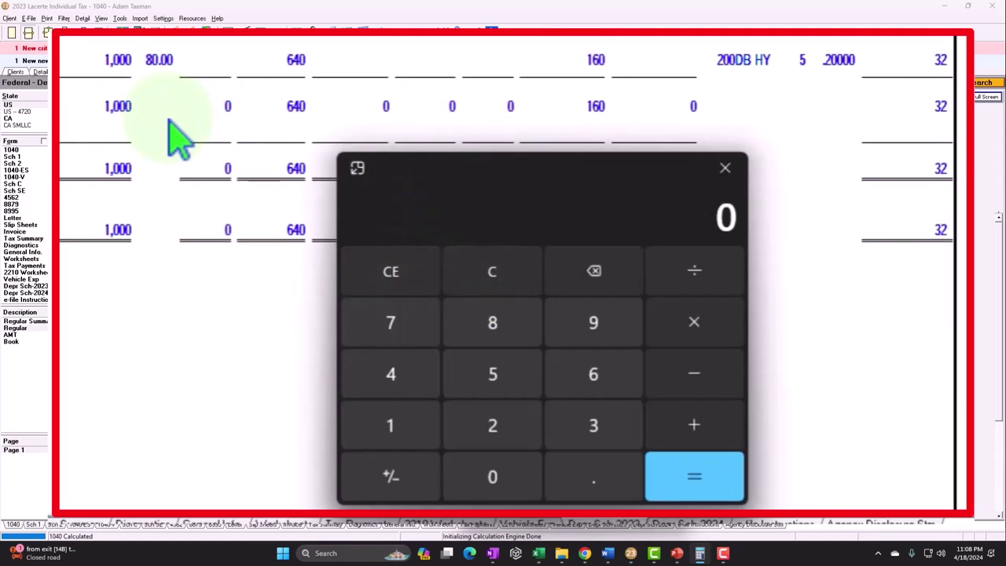
{"action": "type", "text": "8000/10000"}
{"action": "key", "text": "Return"}
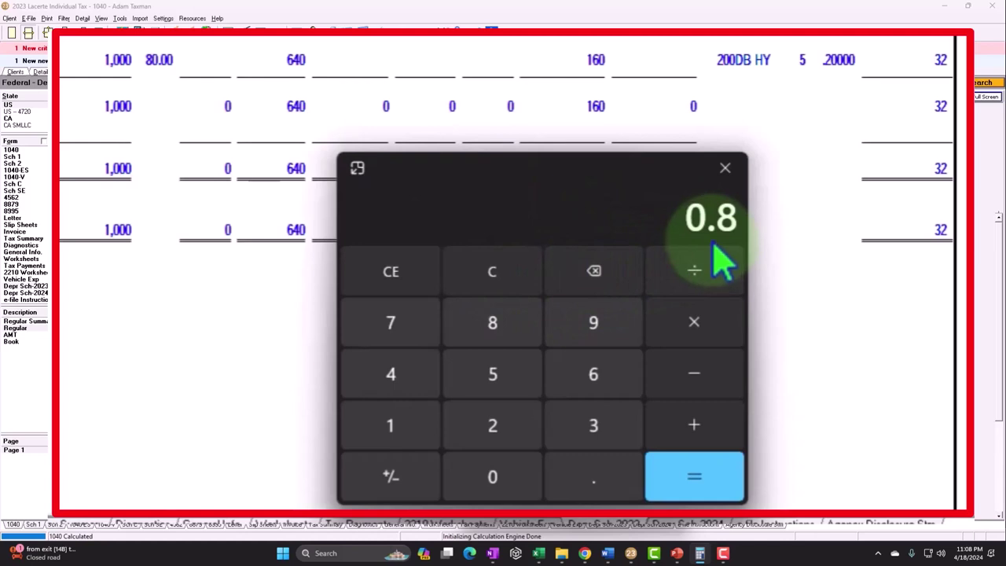
Multiply the business-use share by the truck's cost of 1,000, subtract the 640 special depreciation allowance, and close the calculator.
{"action": "type", "text": "1000"}
{"action": "key", "text": "Return"}
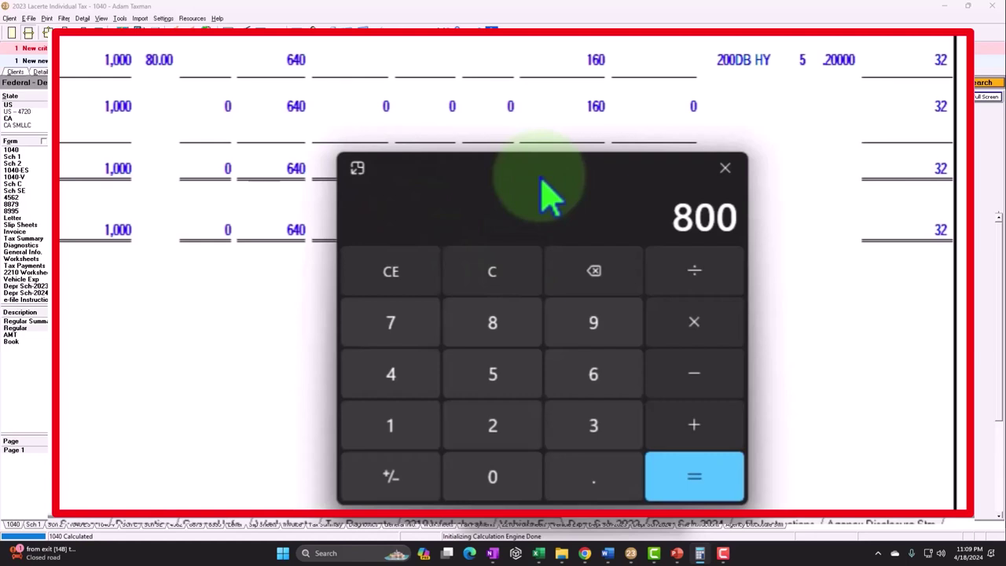
{"action": "type", "text": "-640"}
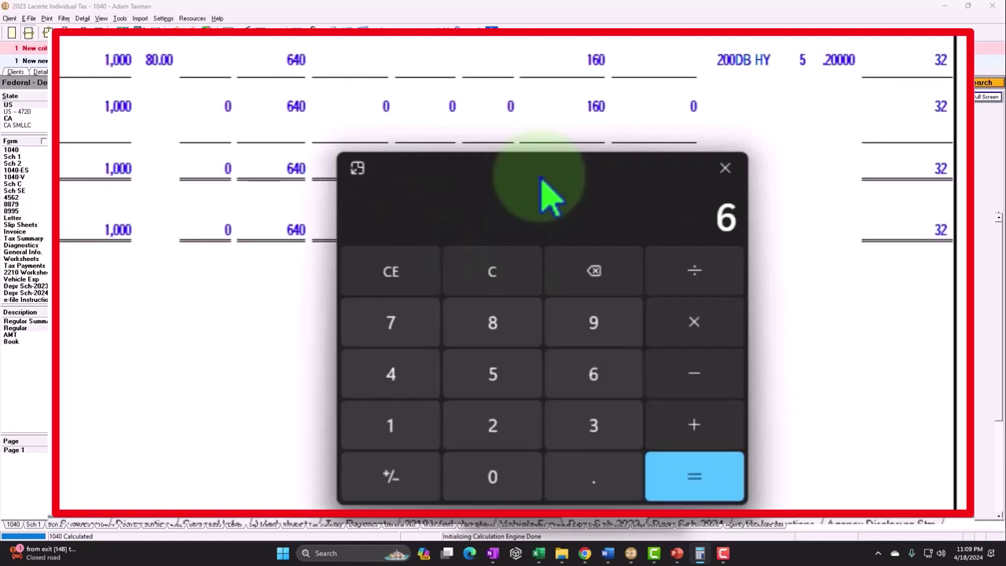
{"action": "key", "text": "Return"}
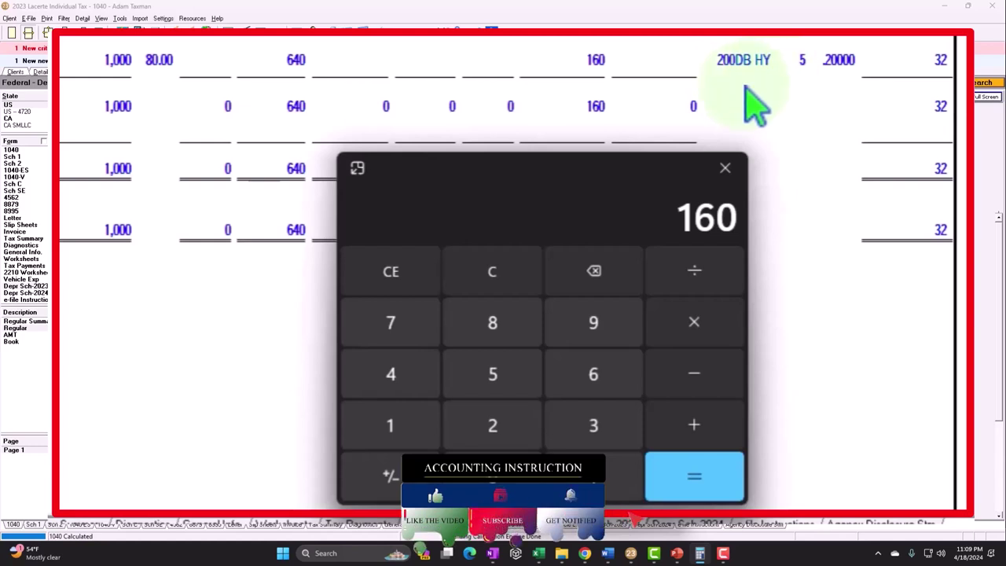
{"action": "key", "text": "alt+F4"}
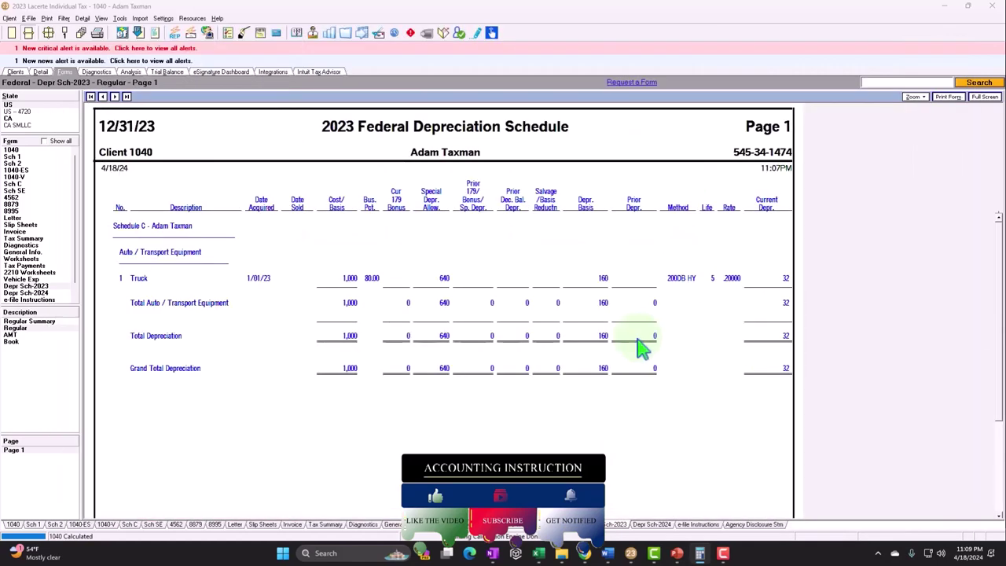
View the car and truck expenses on line 9 in Part II of Schedule C.
{"action": "left_click", "coordinate": [12, 183]}
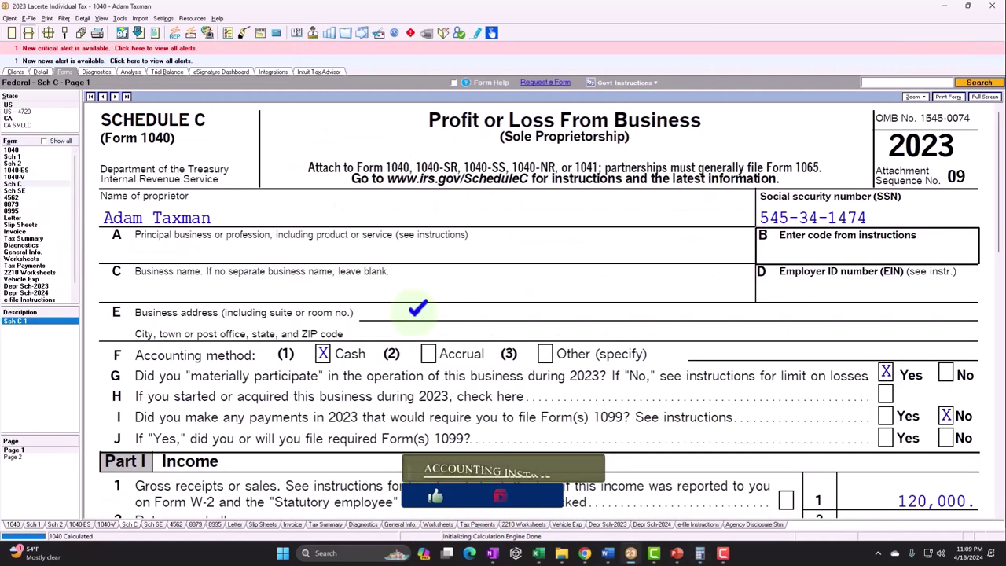
{"action": "scroll", "coordinate": [416, 322], "scroll_direction": "down", "scroll_amount": 4}
{"action": "scroll", "coordinate": [417, 322], "scroll_direction": "down", "scroll_amount": 4}
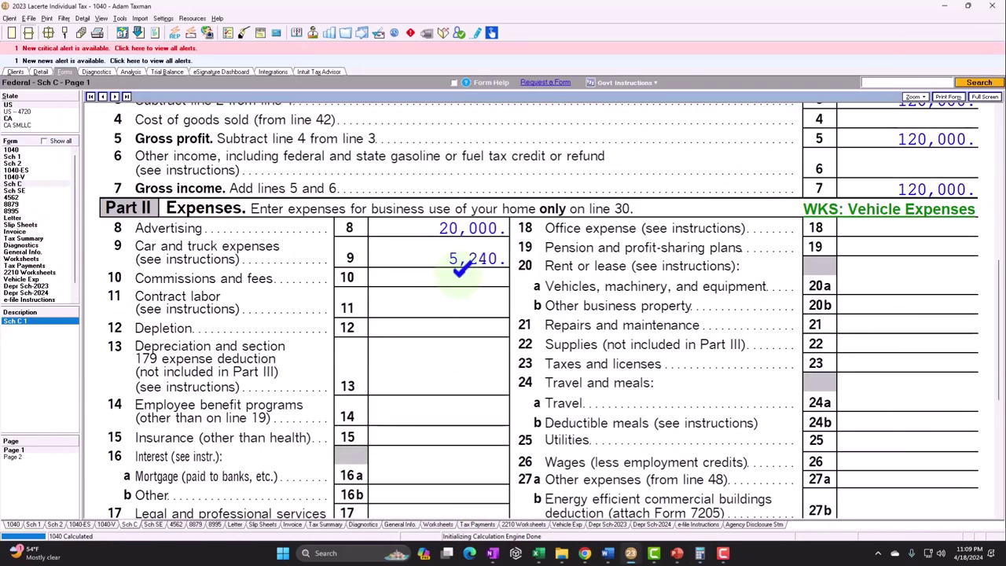
Set the truck's cost or basis to 100,000 in the depreciation input.
{"action": "left_click", "coordinate": [41, 73]}
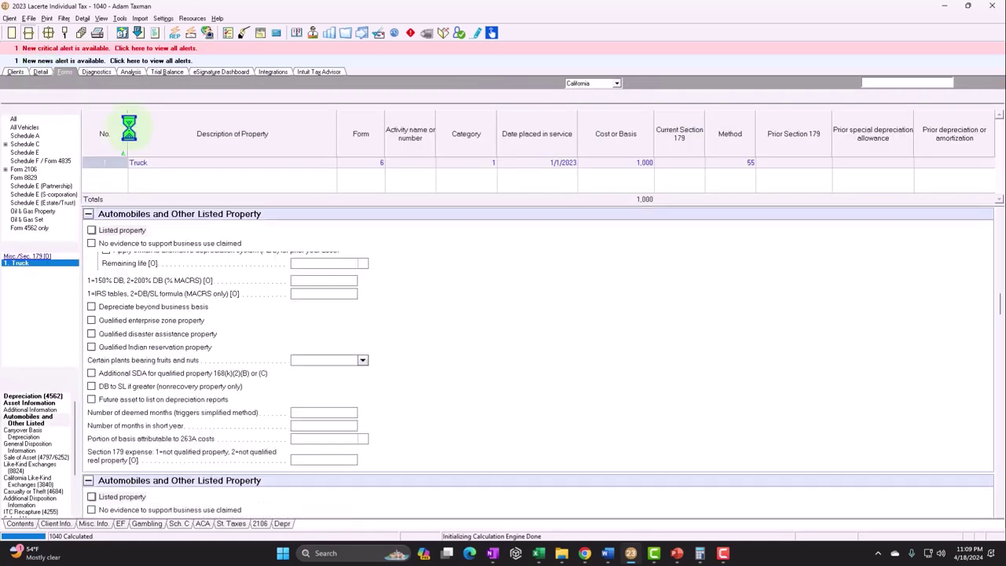
{"action": "left_click", "coordinate": [676, 289]}
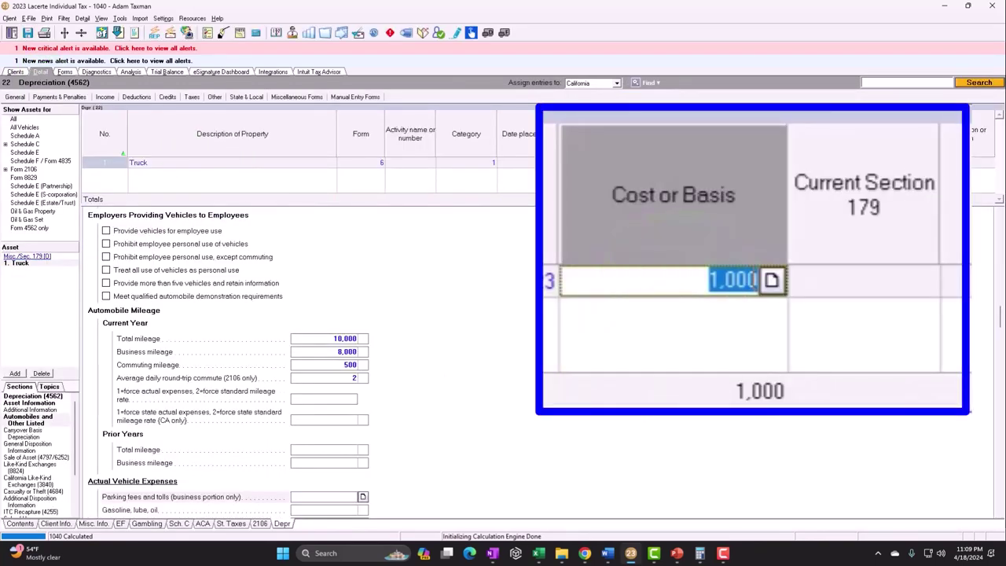
{"action": "type", "text": "100000"}
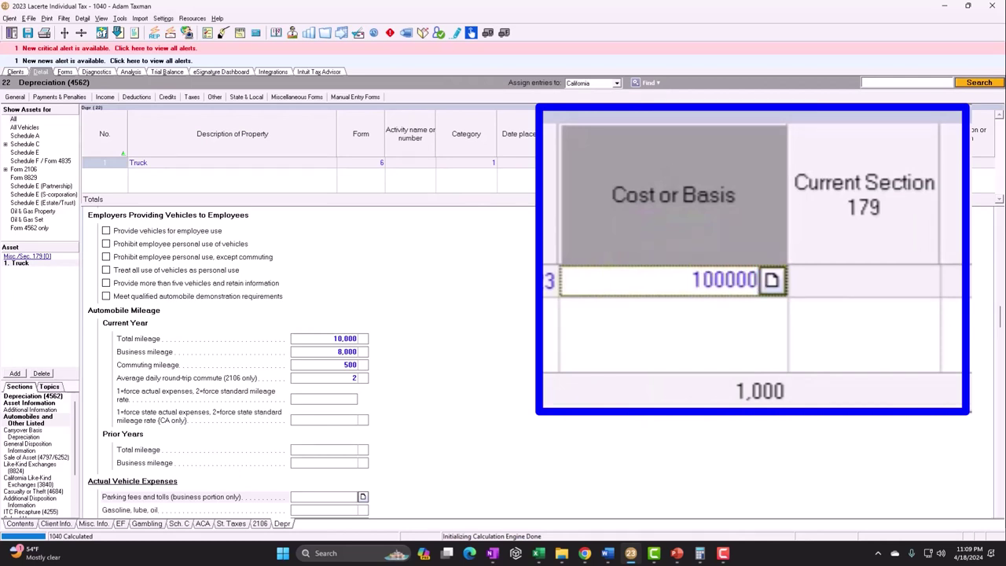
{"action": "key", "text": "Tab"}
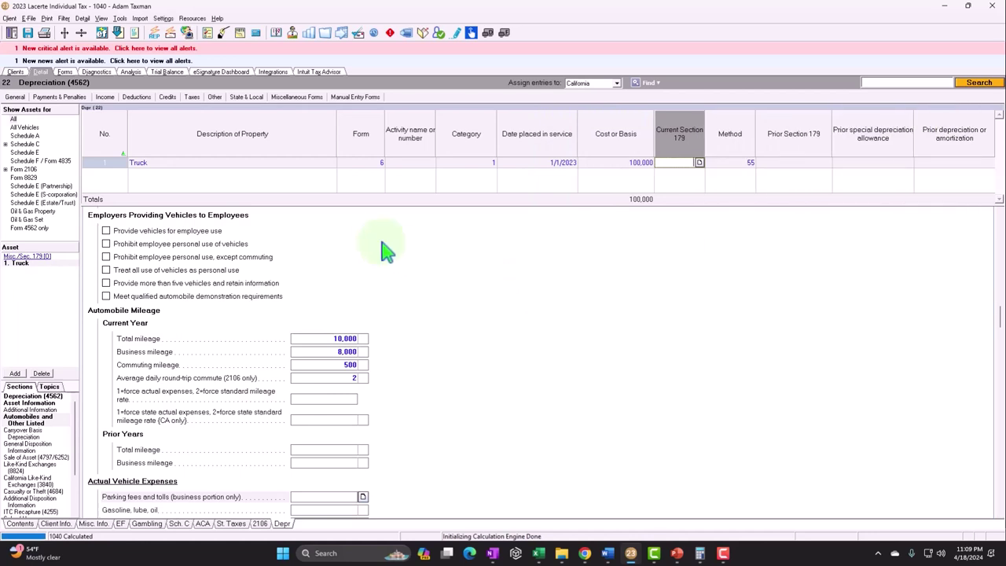
Check Schedule C lines 9 and 13, compare standard mileage, actual expenses and expense allocation on the Vehicle Expenses worksheet, and close it.
{"action": "left_click", "coordinate": [66, 72]}
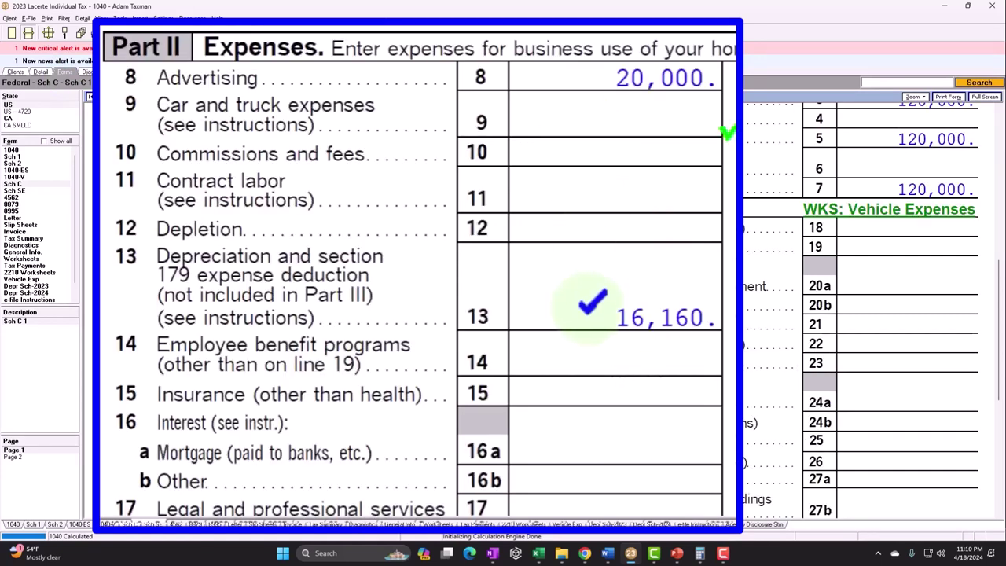
{"action": "left_click", "coordinate": [855, 214]}
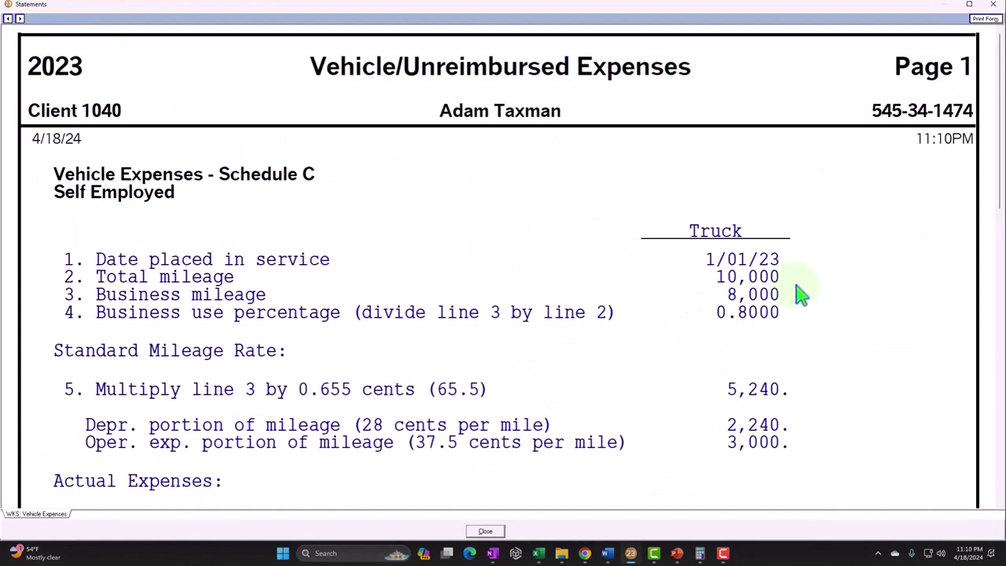
{"action": "scroll", "coordinate": [794, 297], "scroll_direction": "down", "scroll_amount": 1}
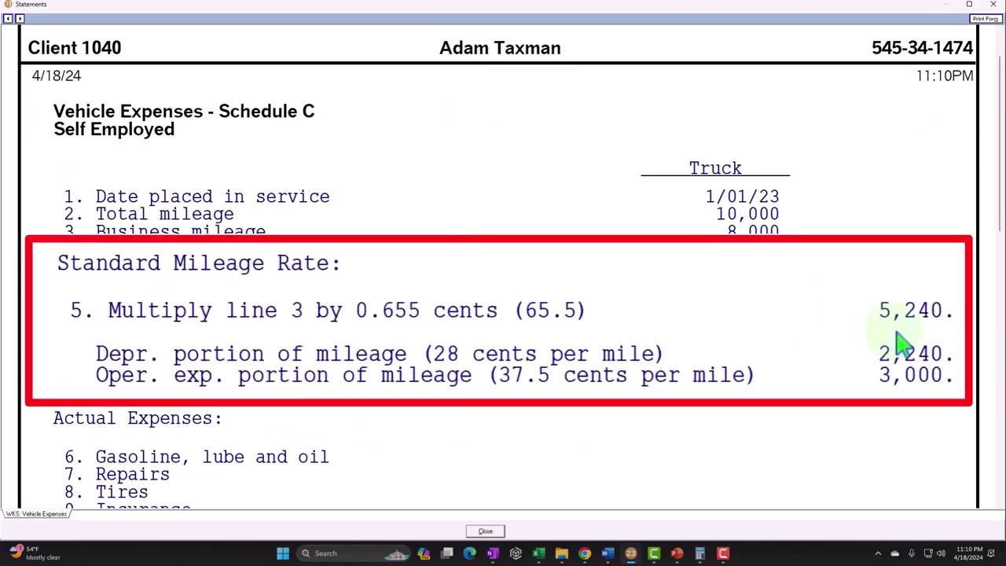
{"action": "scroll", "coordinate": [748, 353], "scroll_direction": "down", "scroll_amount": 5}
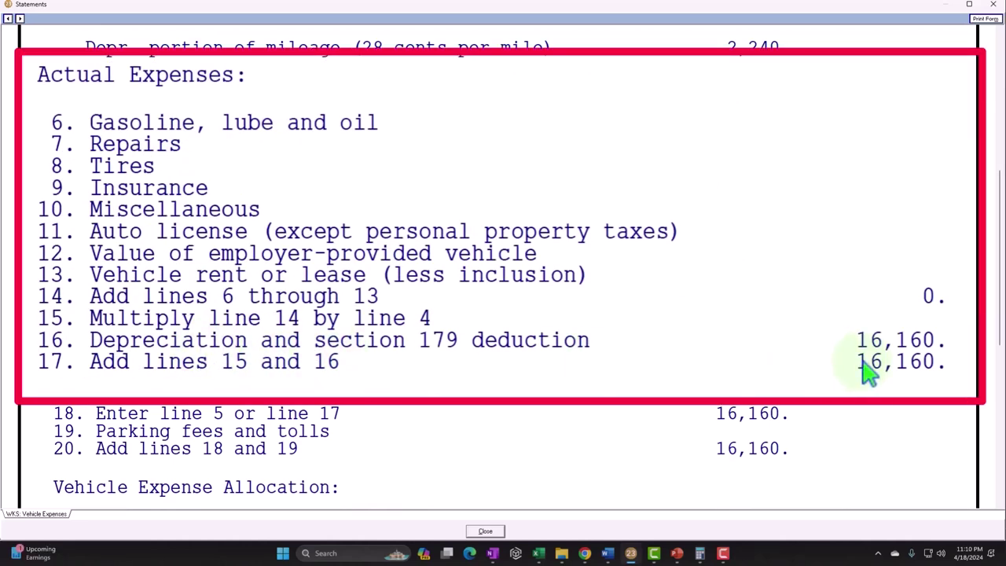
{"action": "scroll", "coordinate": [723, 346], "scroll_direction": "down", "scroll_amount": 2}
{"action": "scroll", "coordinate": [724, 346], "scroll_direction": "down", "scroll_amount": 2}
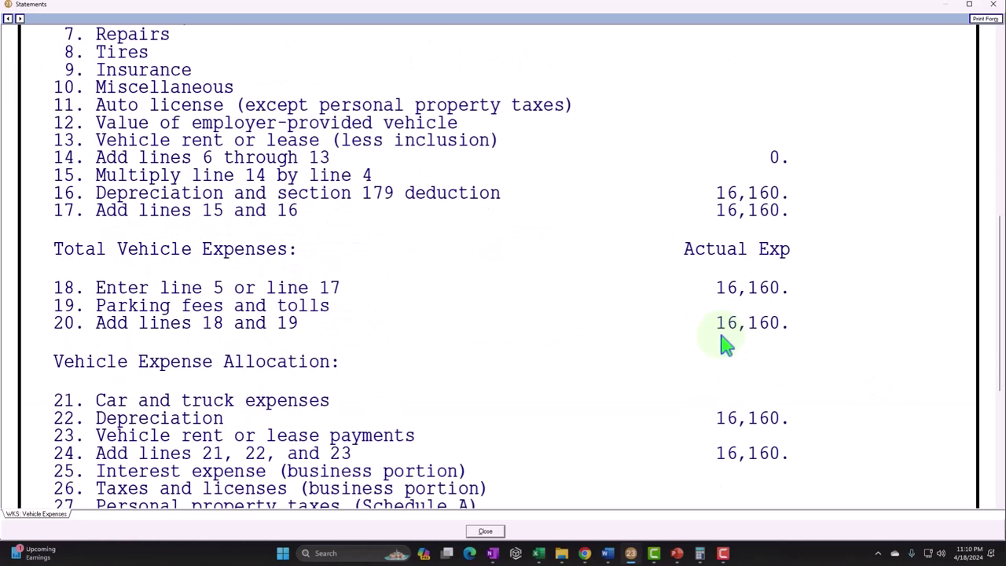
{"action": "scroll", "coordinate": [724, 346], "scroll_direction": "down", "scroll_amount": 2}
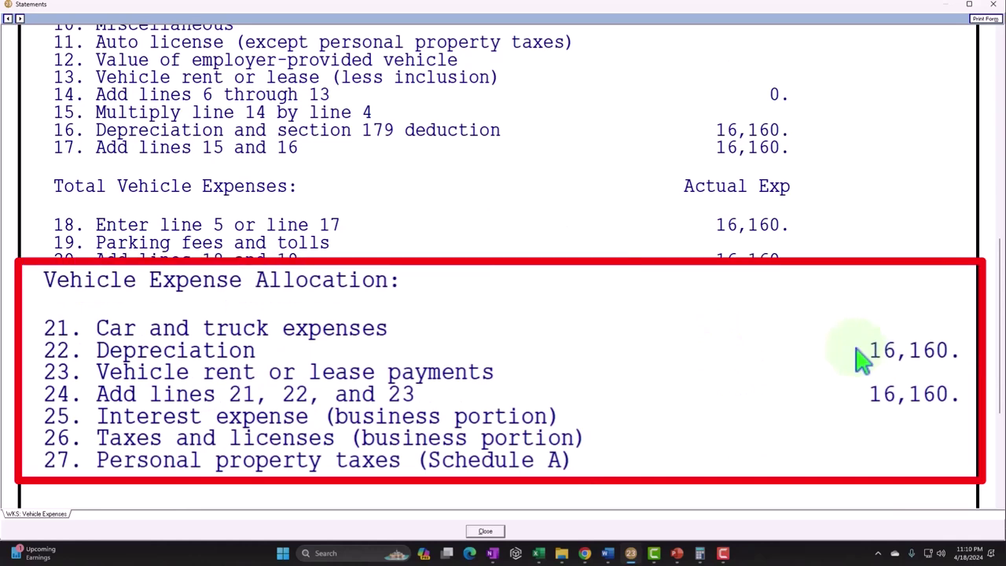
{"action": "left_click", "coordinate": [992, 6]}
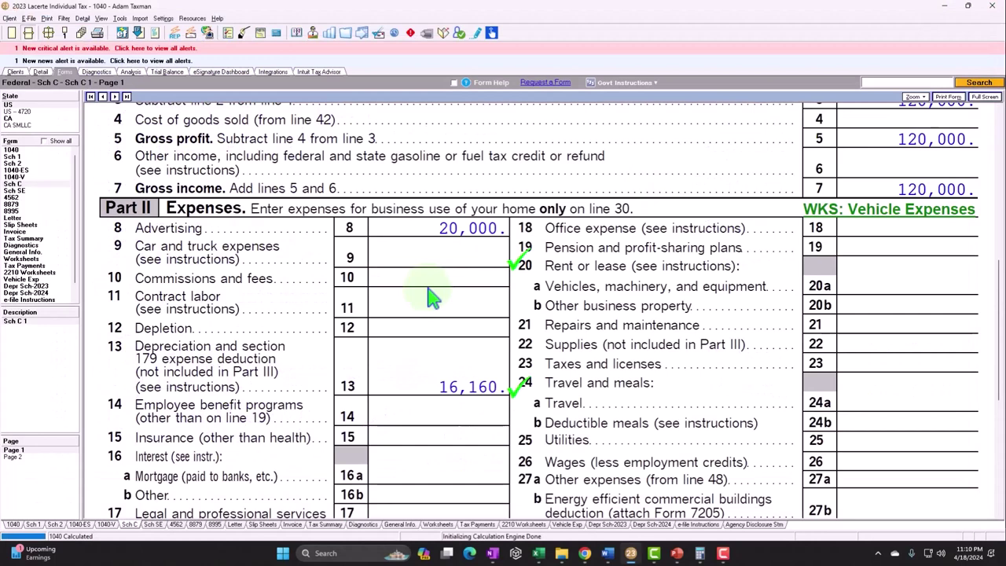
Examine the truck's special depreciation allowance and current depreciation in the summary and regular 2023 depreciation schedules.
{"action": "left_click", "coordinate": [47, 286]}
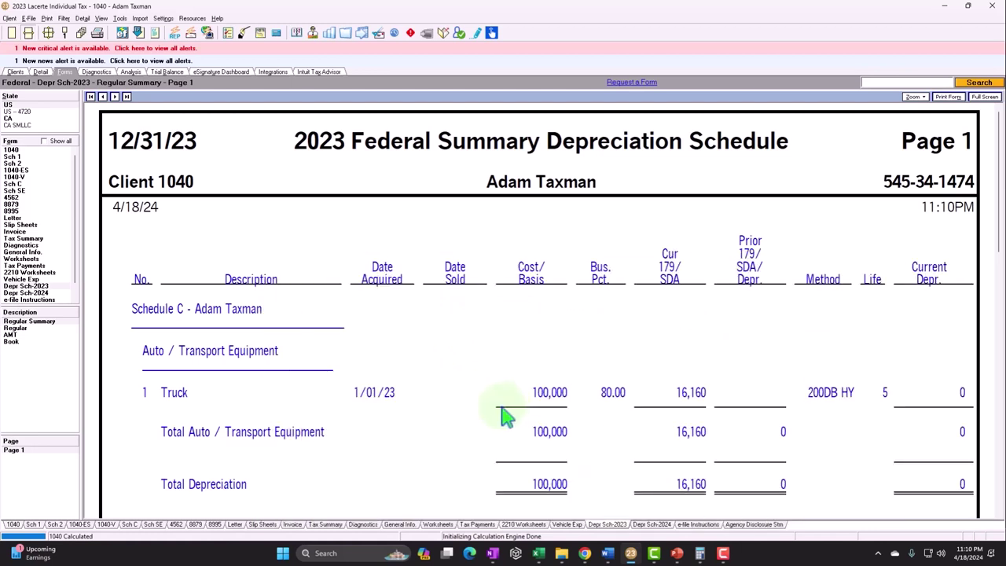
{"action": "left_click", "coordinate": [25, 328]}
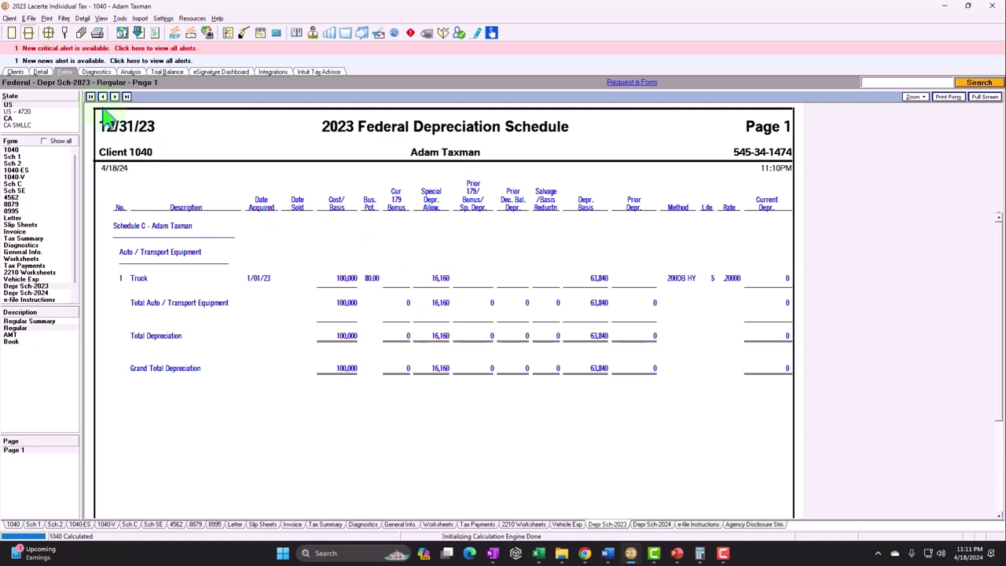
Set the truck's cost or basis to 50,000 in the depreciation input.
{"action": "left_click", "coordinate": [40, 72]}
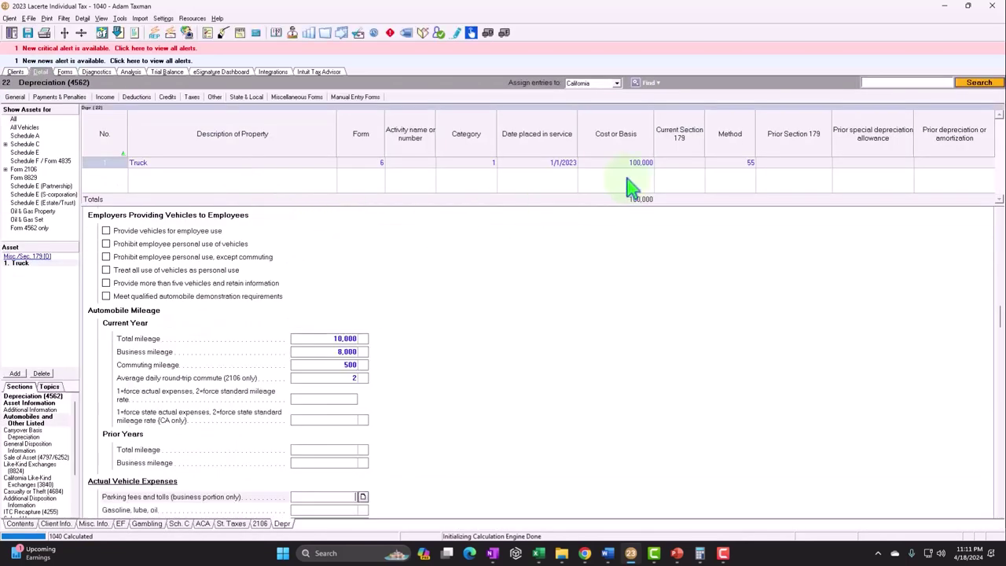
{"action": "left_click", "coordinate": [625, 163]}
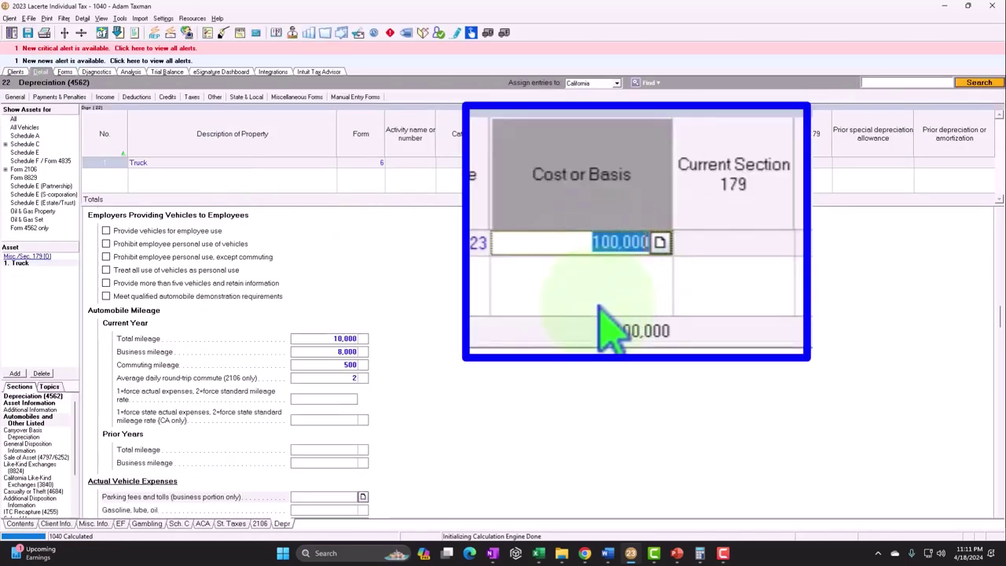
{"action": "type", "text": "50,000"}
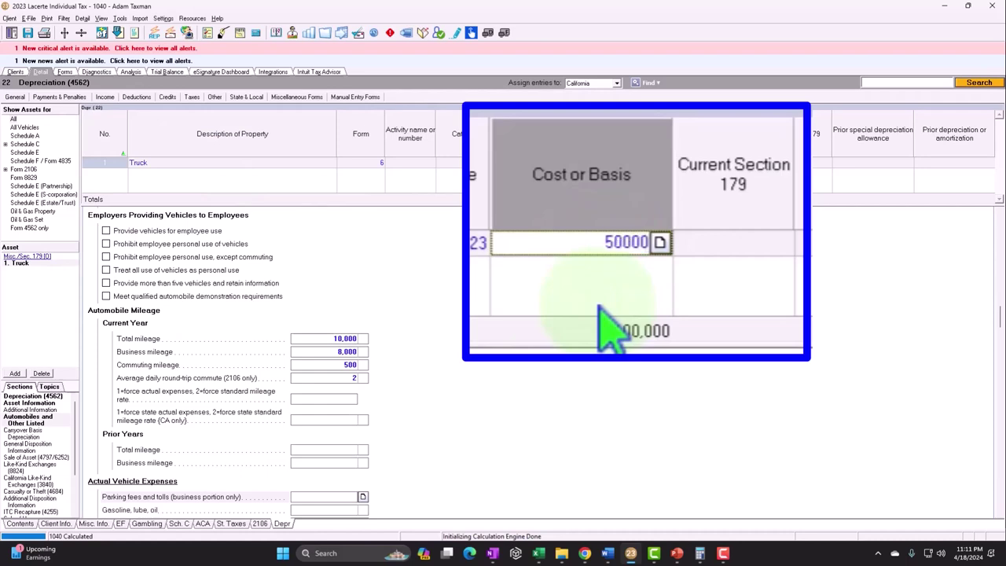
{"action": "key", "text": "Tab"}
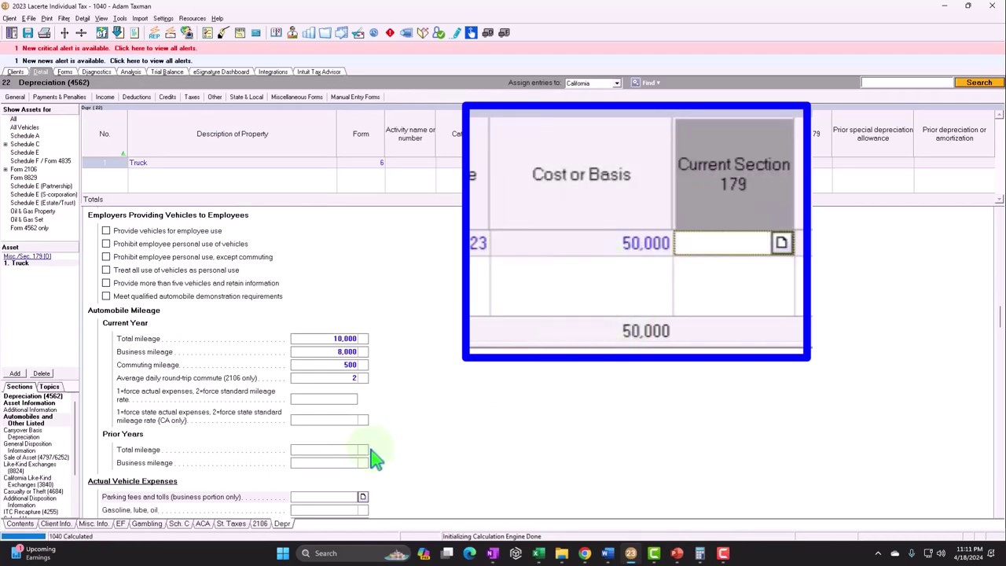
Enter the truck's actual vehicle expenses: 1,600 for gasoline, lube and oil, and 670 for repairs.
{"action": "scroll", "coordinate": [338, 451], "scroll_direction": "down", "scroll_amount": 5}
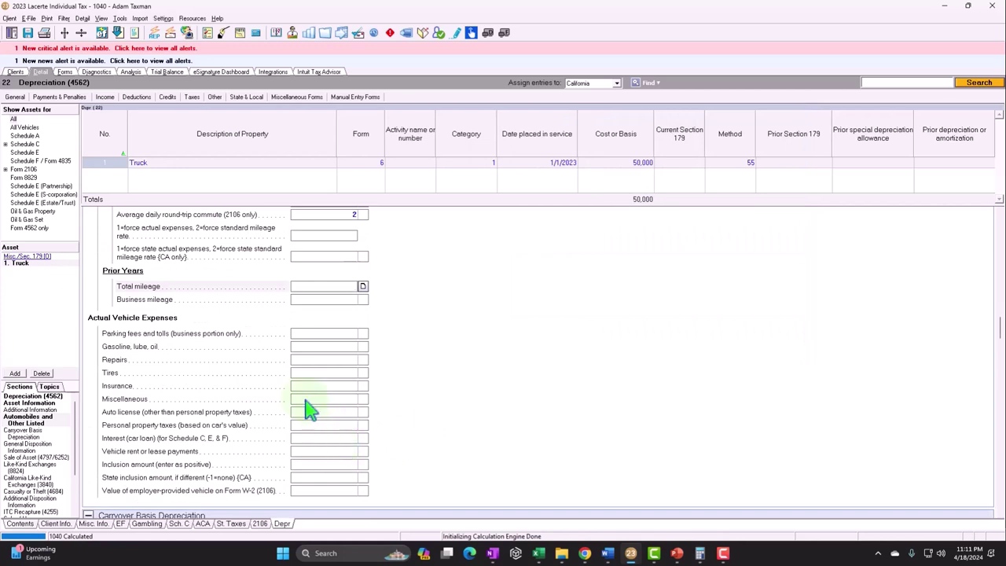
{"action": "scroll", "coordinate": [294, 393], "scroll_direction": "down", "scroll_amount": 2}
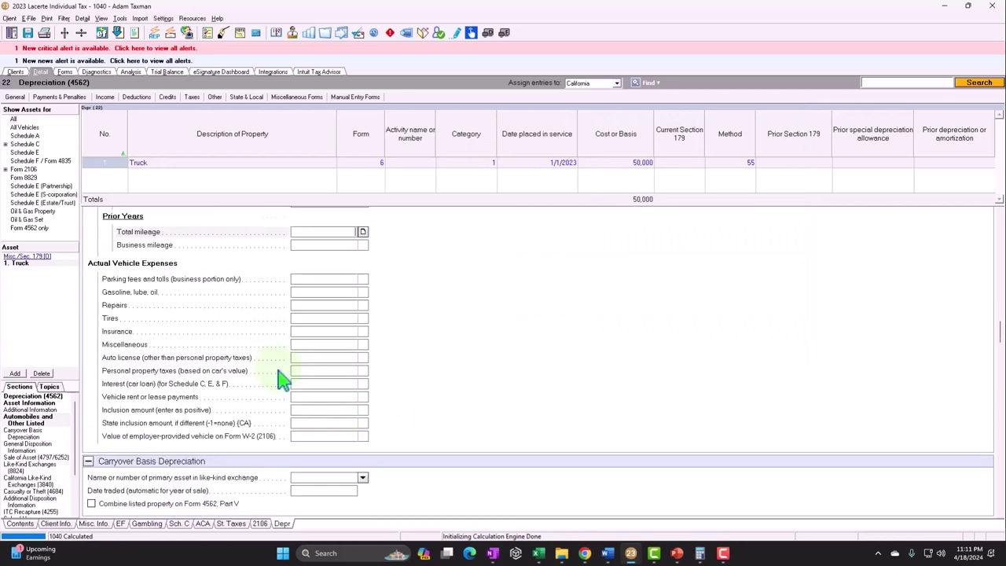
{"action": "left_click", "coordinate": [118, 291]}
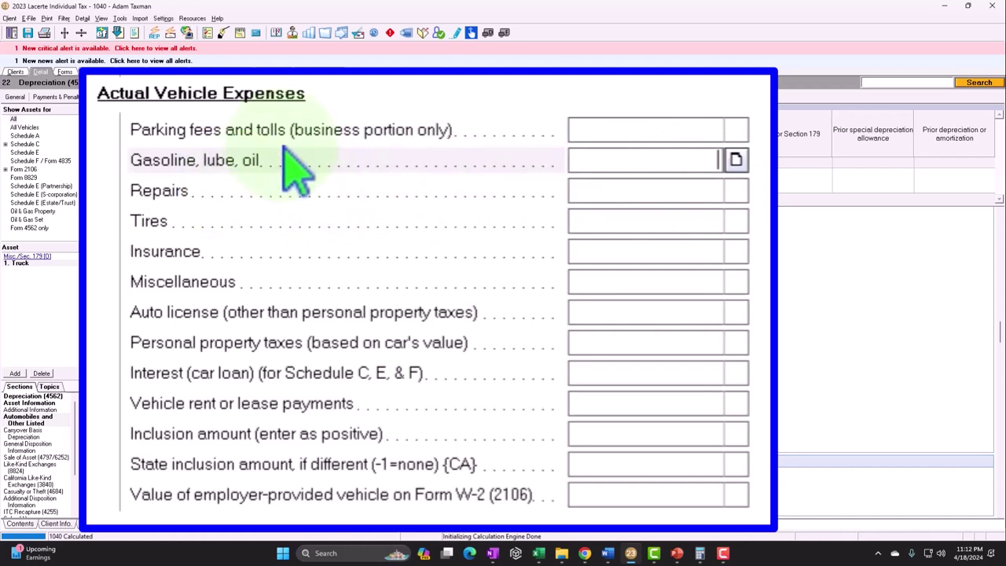
{"action": "type", "text": "300"}
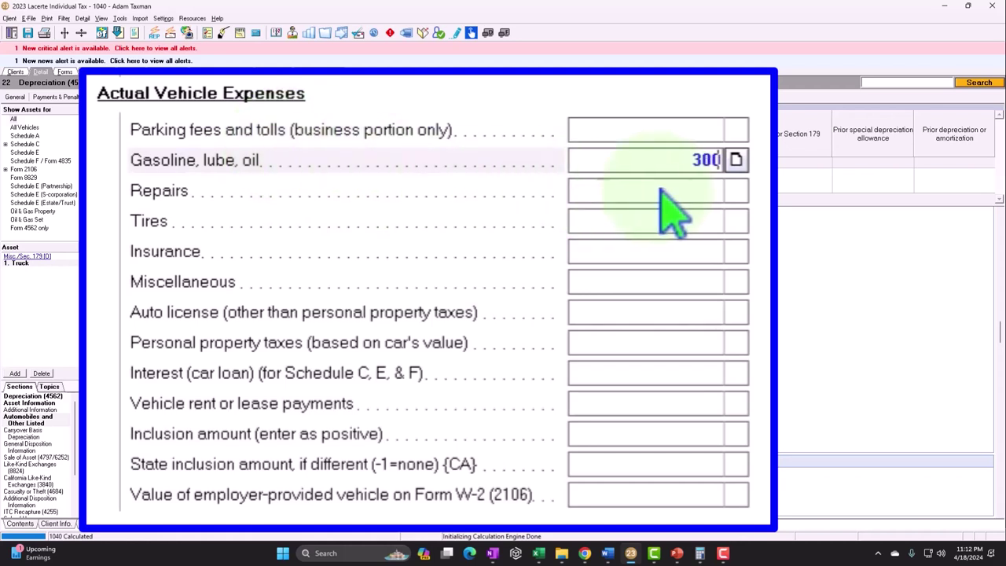
{"action": "key", "text": "Return"}
{"action": "left_click", "coordinate": [659, 161]}
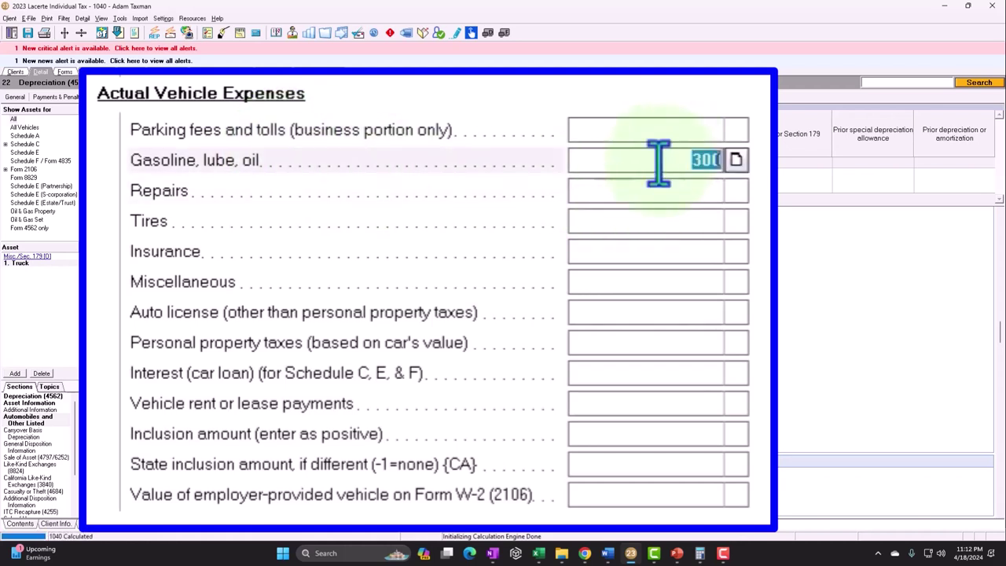
{"action": "type", "text": "1"}
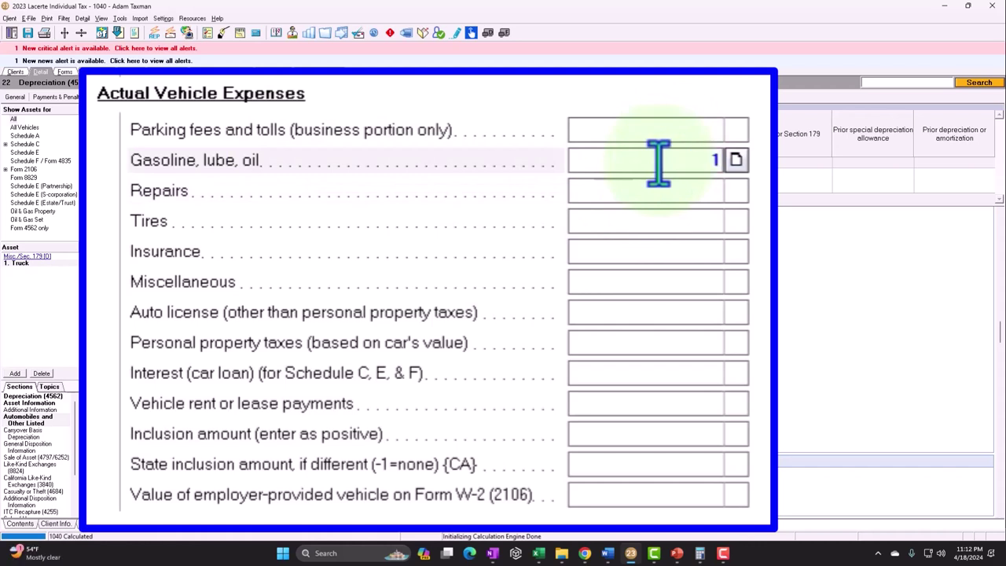
{"action": "type", "text": ",600"}
{"action": "key", "text": "Return"}
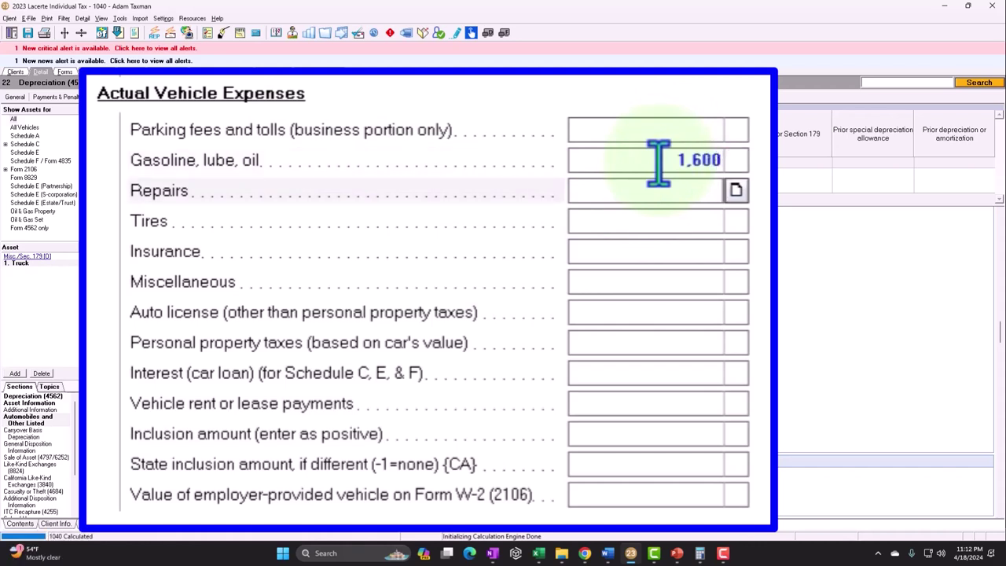
{"action": "type", "text": "670"}
{"action": "key", "text": "Return"}
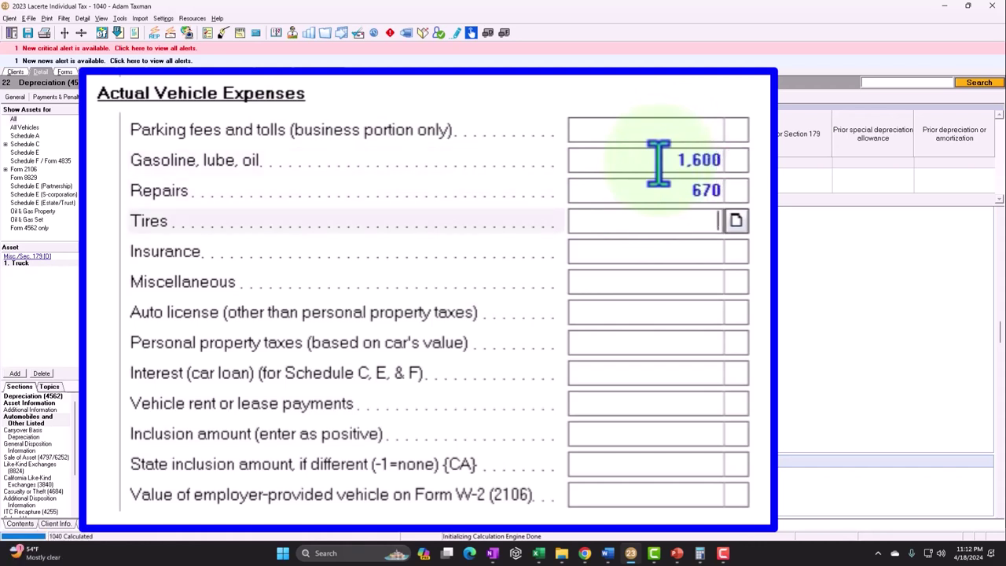
Enter 1,800 as the truck's insurance under Actual Vehicle Expenses.
{"action": "left_click", "coordinate": [668, 282]}
{"action": "left_click", "coordinate": [667, 254]}
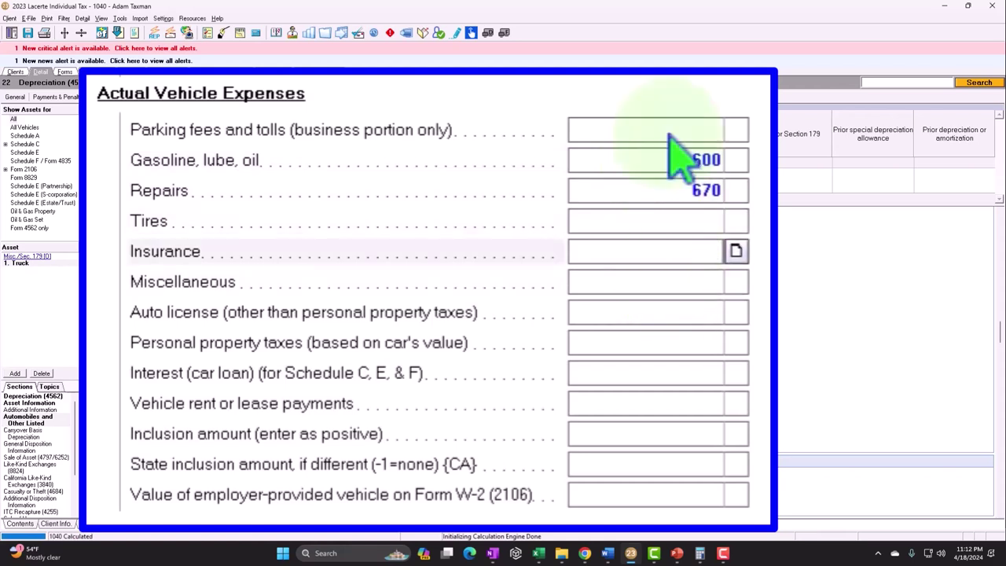
{"action": "type", "text": "1800"}
{"action": "key", "text": "Return"}
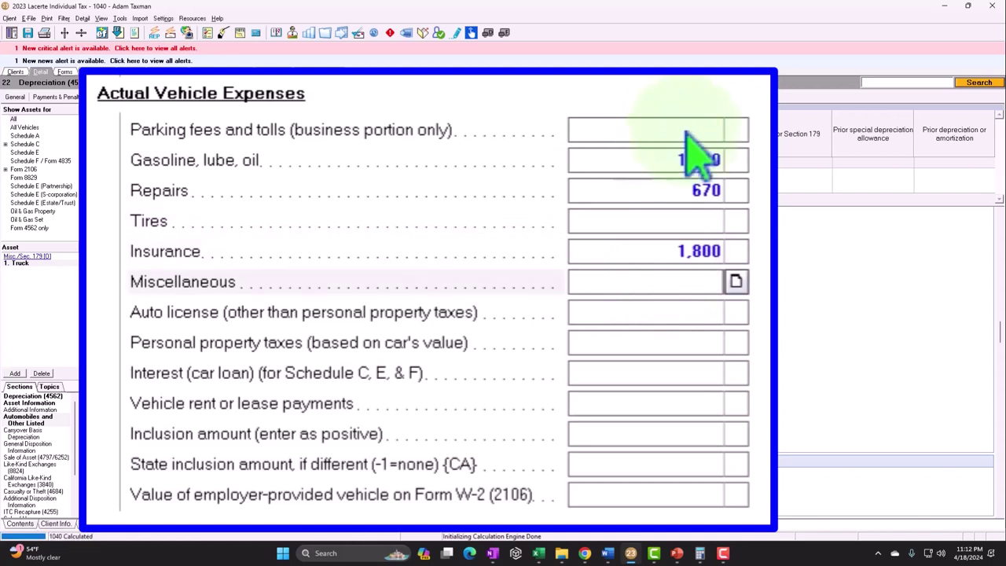
Enter 67 for the truck's auto license and 15 for its personal property taxes.
{"action": "left_click", "coordinate": [651, 314]}
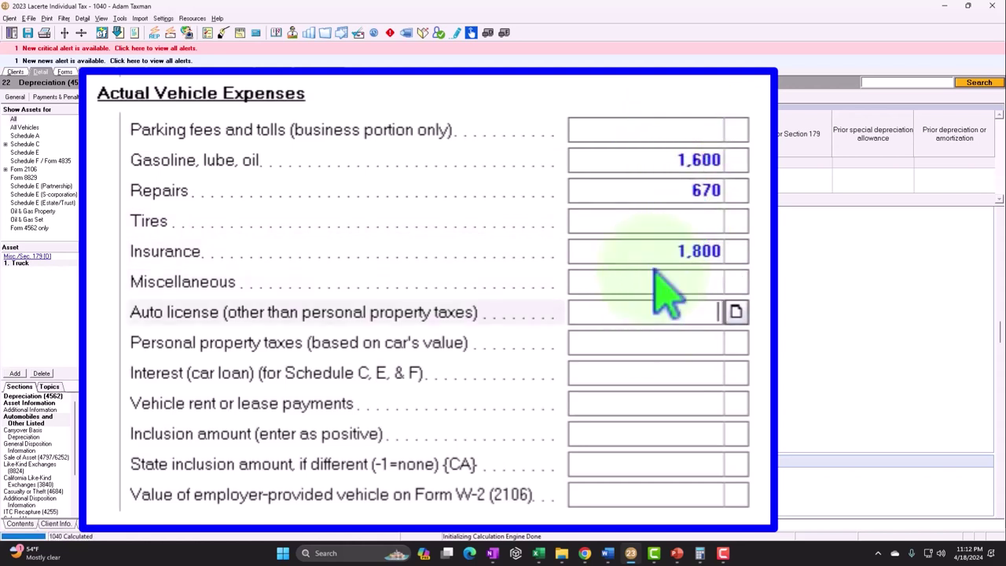
{"action": "type", "text": "67"}
{"action": "key", "text": "Return"}
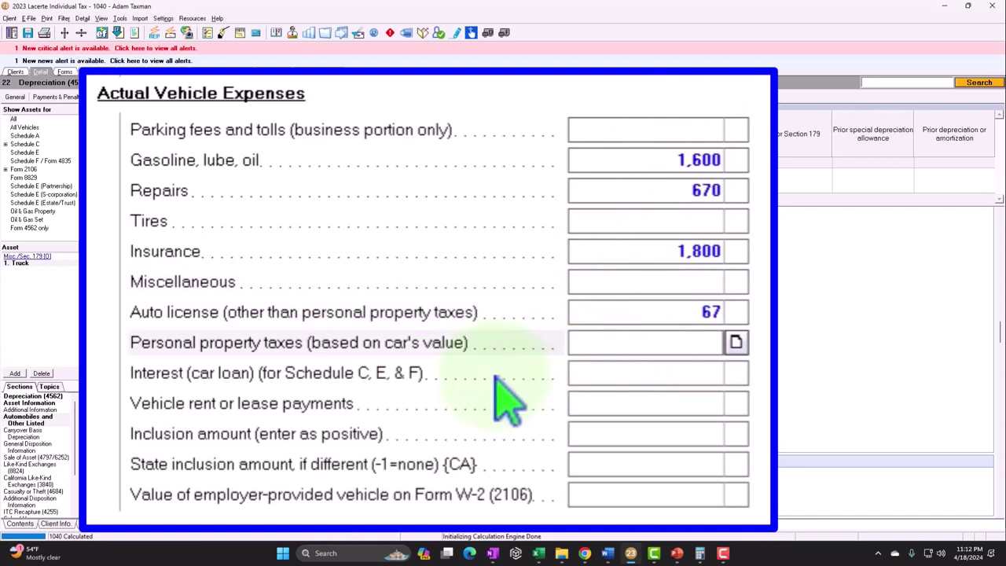
{"action": "type", "text": "15"}
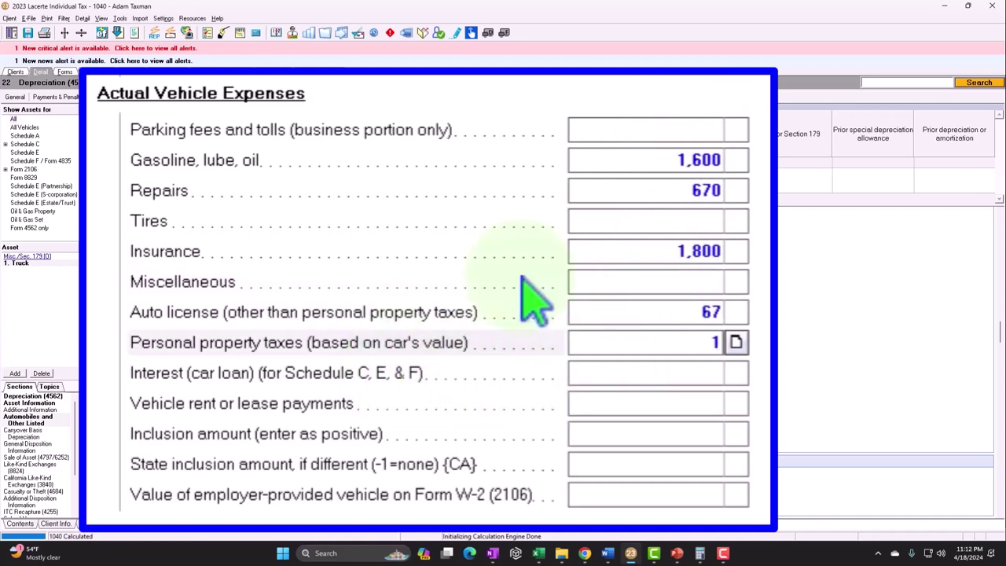
{"action": "key", "text": "Return"}
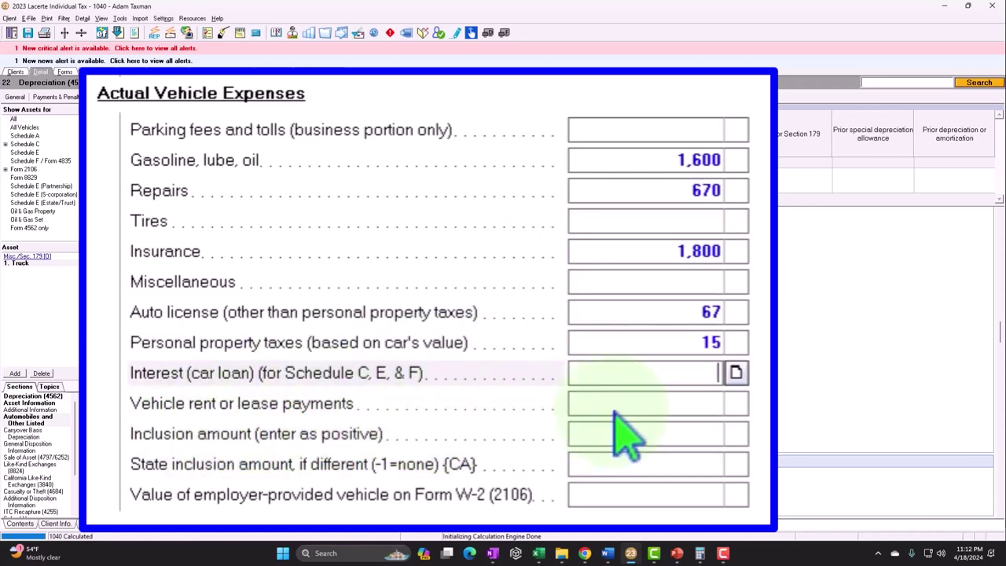
{"action": "key", "text": "Tab"}
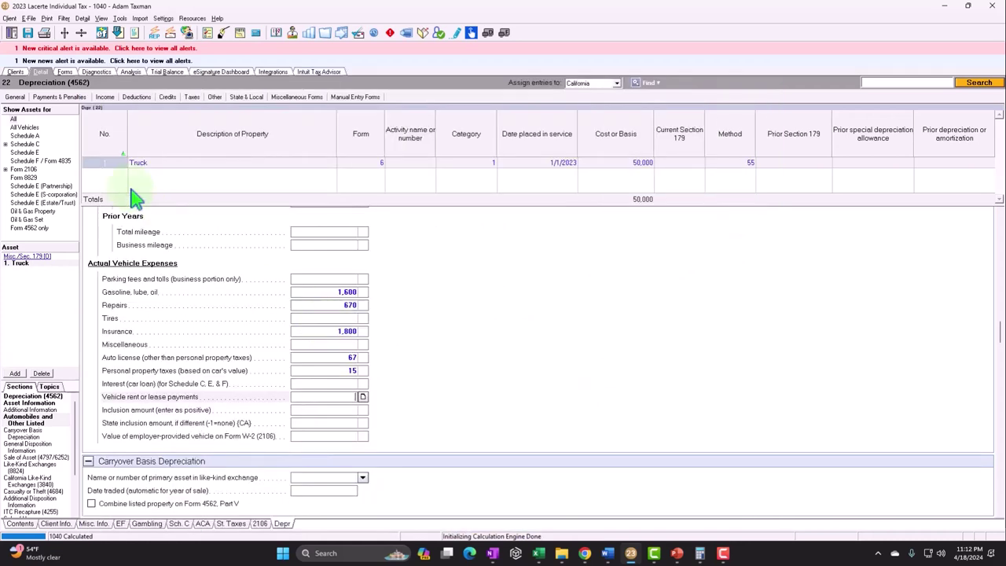
Check car and truck expenses on line 9 and depreciation on line 13 of Schedule C.
{"action": "left_click", "coordinate": [65, 73]}
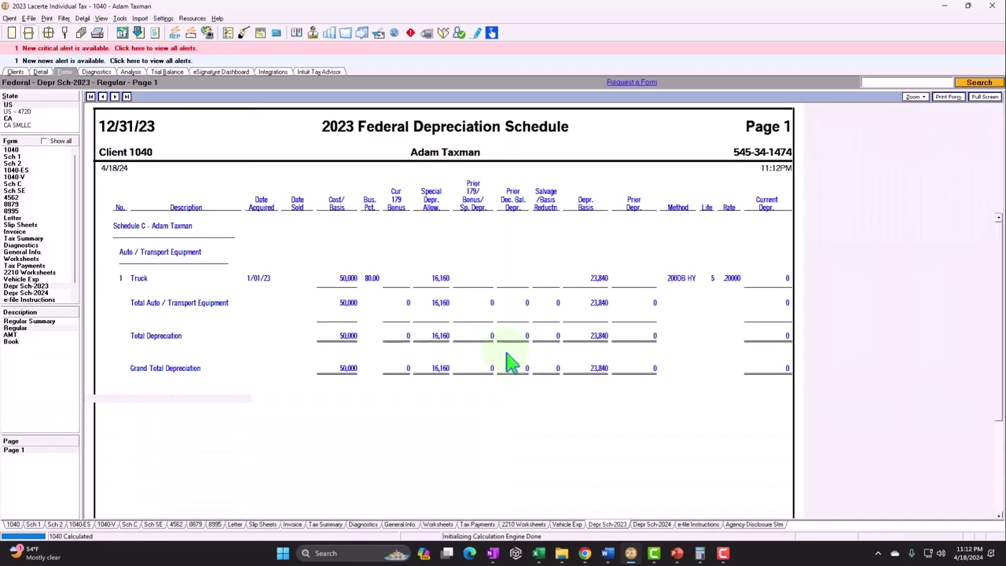
{"action": "left_click", "coordinate": [30, 183]}
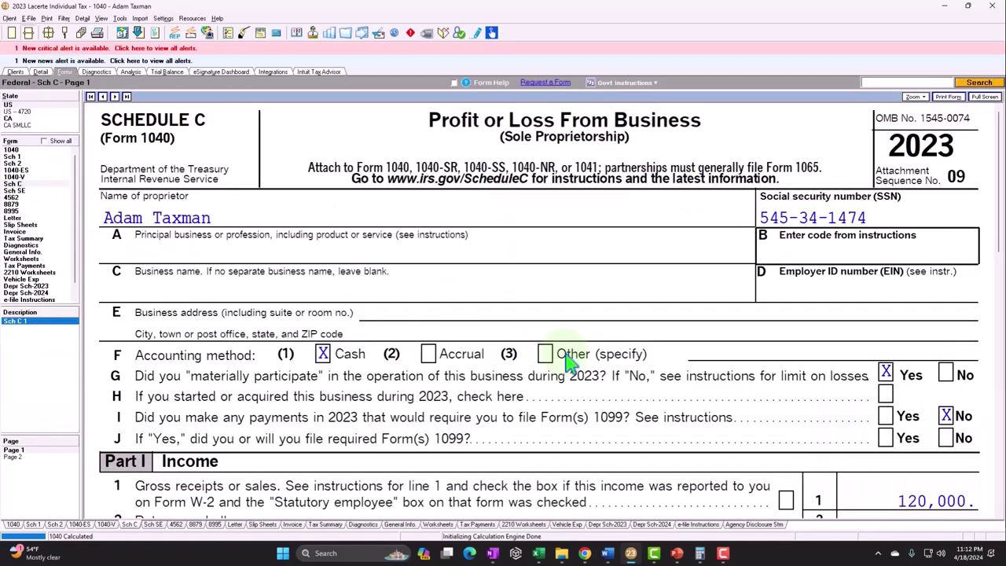
{"action": "scroll", "coordinate": [572, 393], "scroll_direction": "down", "scroll_amount": 5}
{"action": "scroll", "coordinate": [569, 361], "scroll_direction": "down", "scroll_amount": 5}
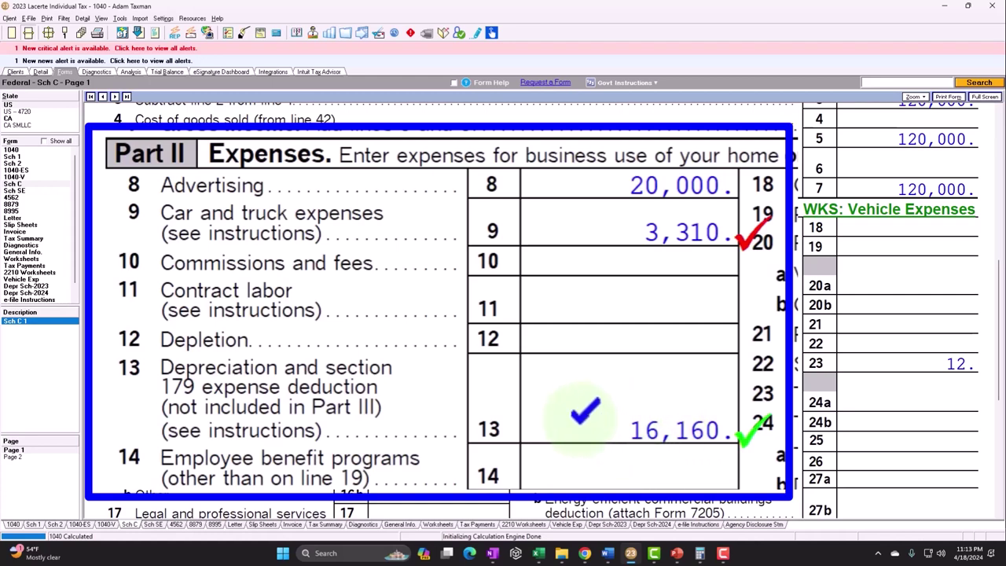
Examine the Vehicle Expenses worksheet, comparing the standard mileage rate, actual expenses, total vehicle expenses and expense allocation.
{"action": "left_click", "coordinate": [926, 225]}
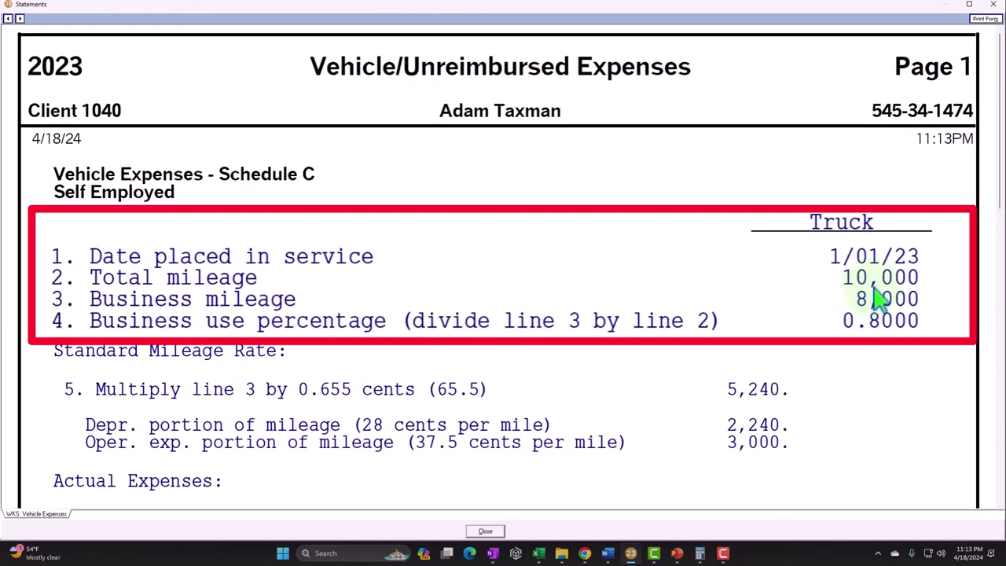
{"action": "scroll", "coordinate": [786, 310], "scroll_direction": "down", "scroll_amount": 1}
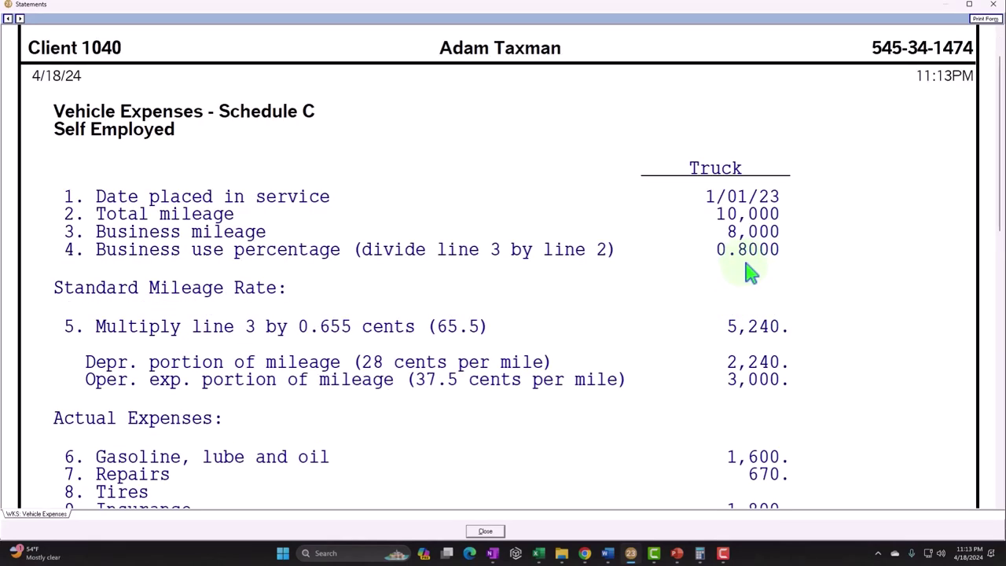
{"action": "scroll", "coordinate": [750, 271], "scroll_direction": "down", "scroll_amount": 1}
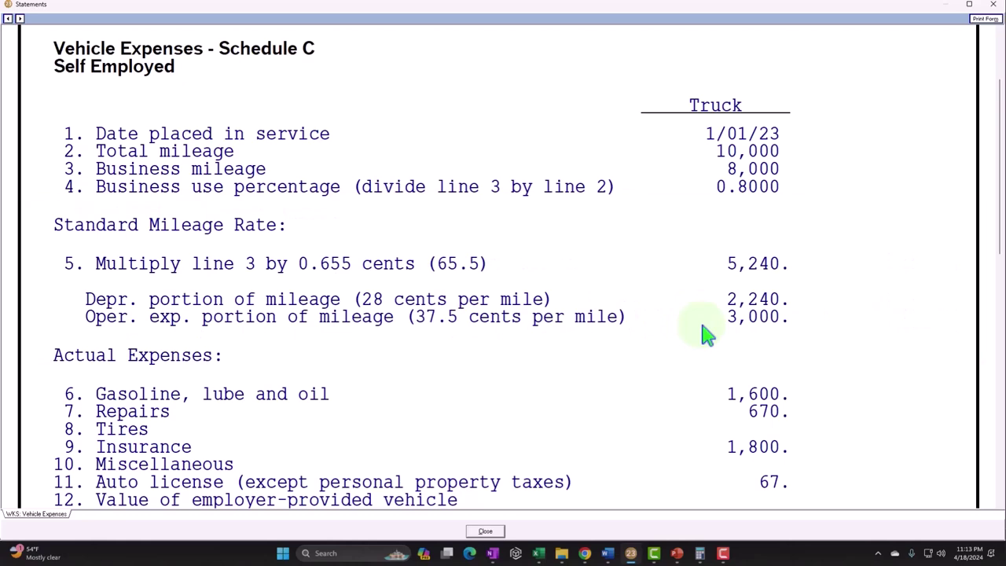
{"action": "scroll", "coordinate": [707, 334], "scroll_direction": "down", "scroll_amount": 2}
{"action": "scroll", "coordinate": [249, 305], "scroll_direction": "down", "scroll_amount": 2}
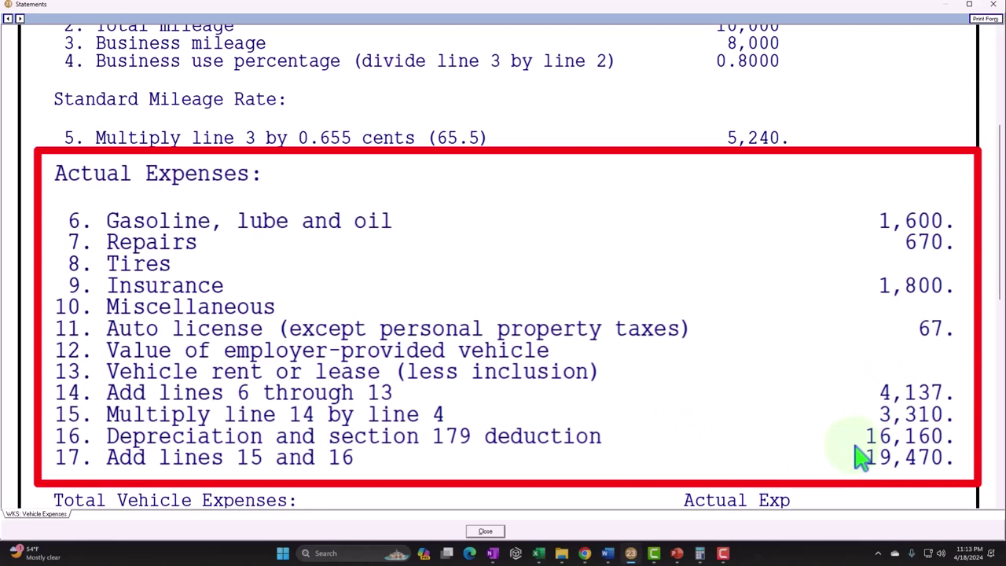
{"action": "scroll", "coordinate": [717, 480], "scroll_direction": "down", "scroll_amount": 4}
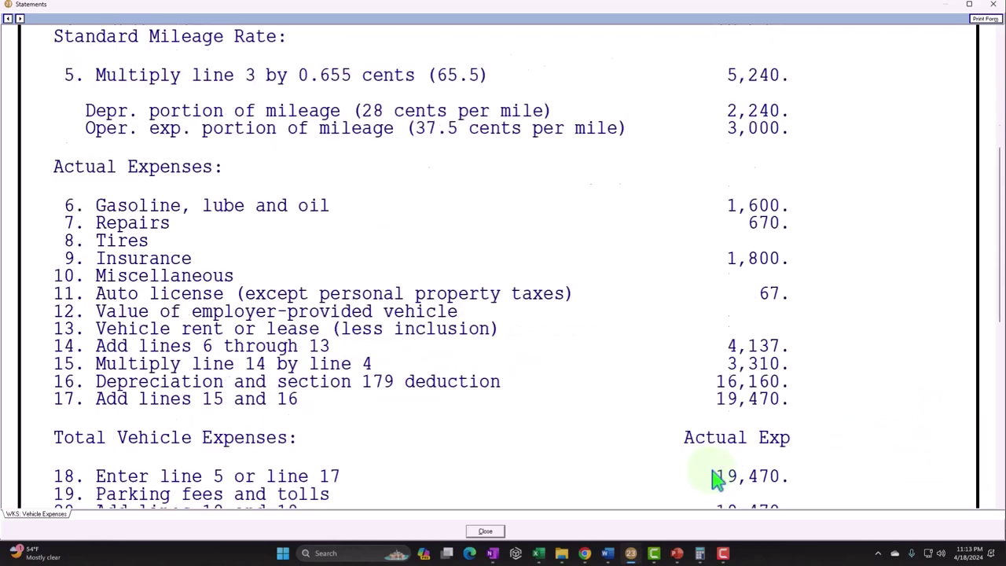
{"action": "scroll", "coordinate": [716, 480], "scroll_direction": "down", "scroll_amount": 2}
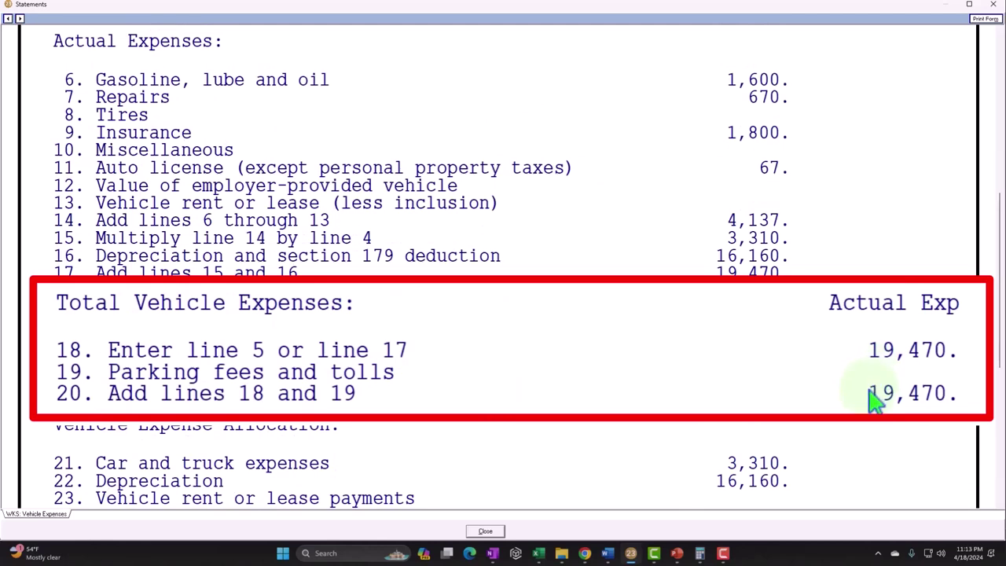
{"action": "scroll", "coordinate": [721, 390], "scroll_direction": "down", "scroll_amount": 2}
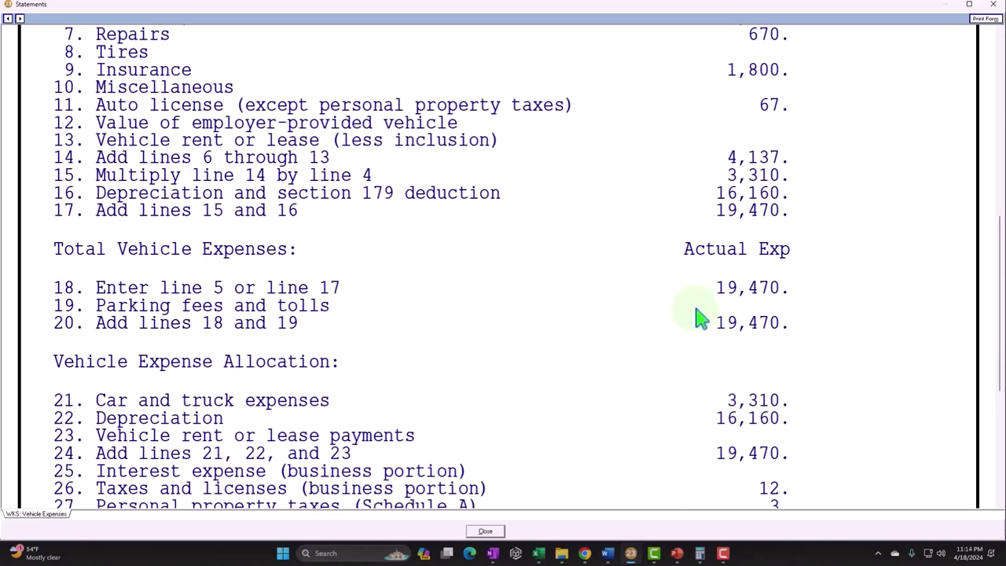
{"action": "scroll", "coordinate": [699, 318], "scroll_direction": "down", "scroll_amount": 2}
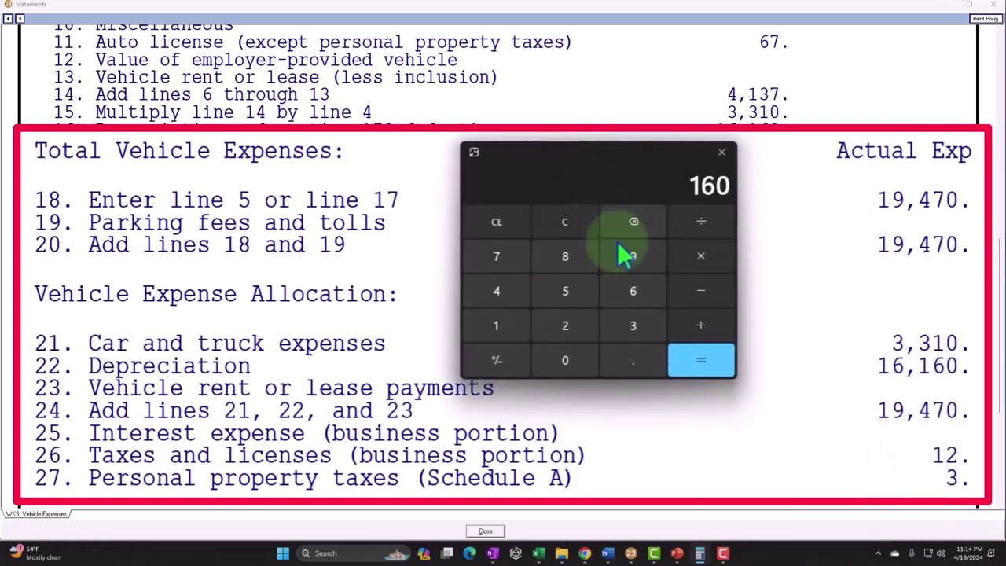
Add 3,310 and 16,160 in the calculator to verify the total vehicle expenses, and close the calculator and worksheet.
{"action": "left_click", "coordinate": [568, 223]}
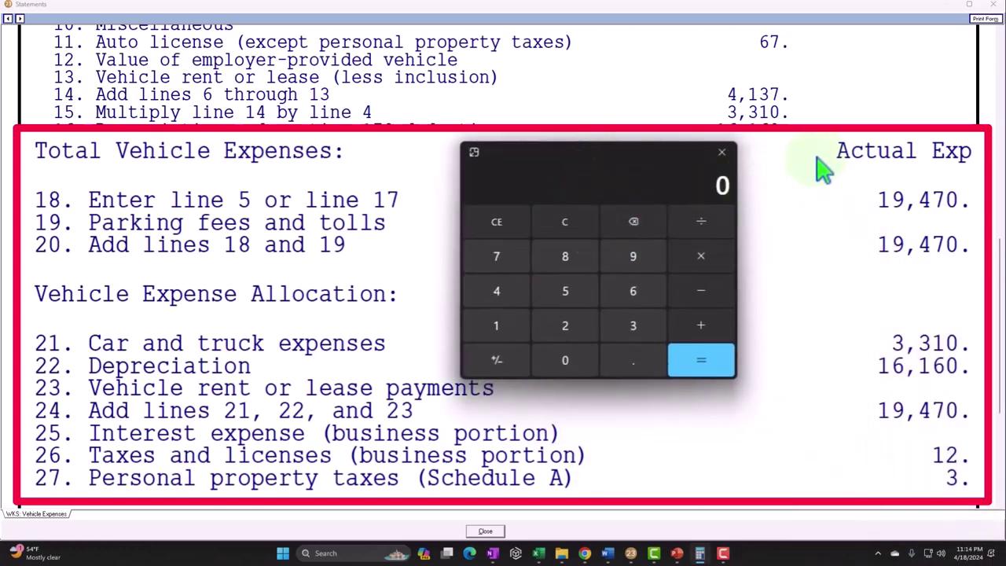
{"action": "type", "text": "3310"}
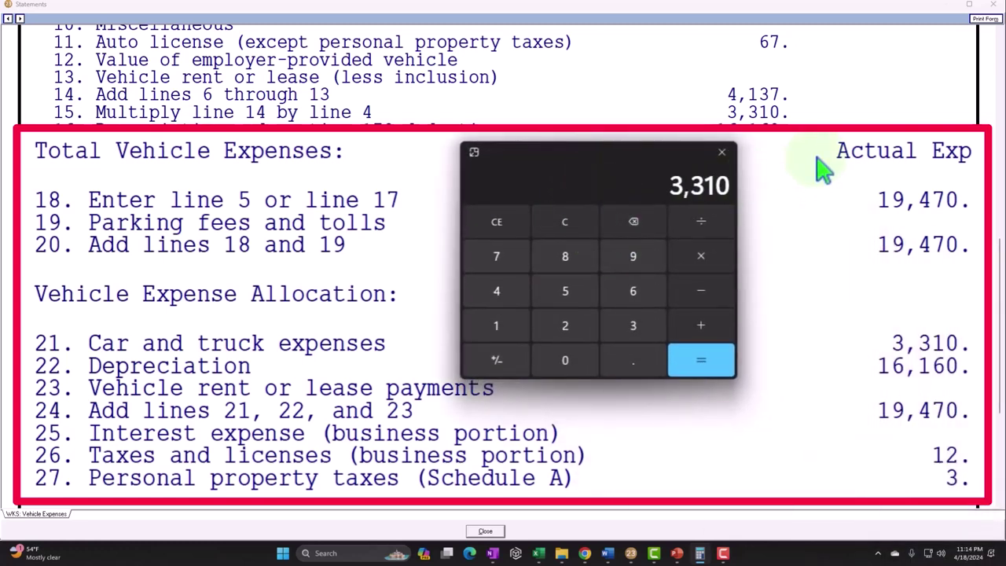
{"action": "type", "text": "+16160"}
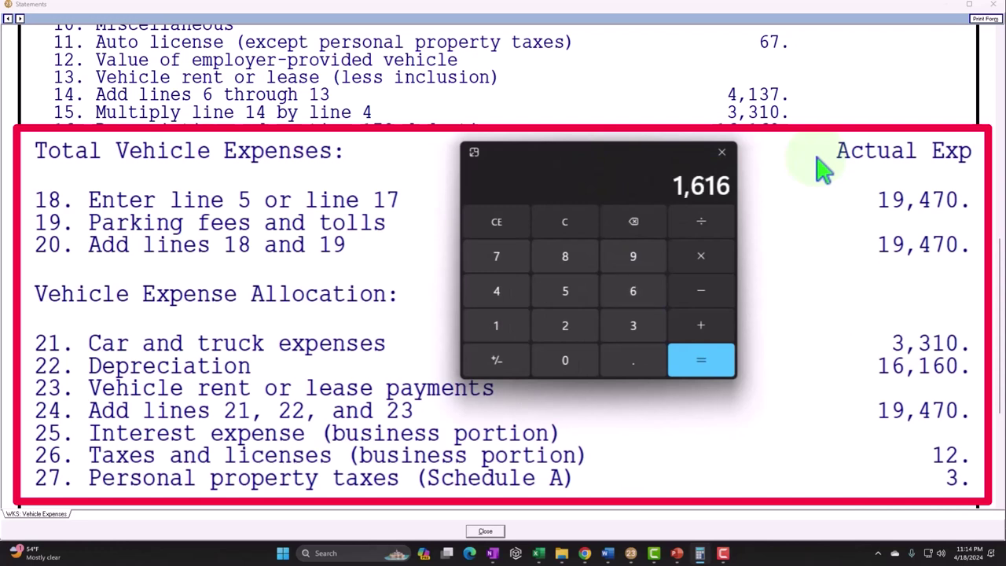
{"action": "key", "text": "Return"}
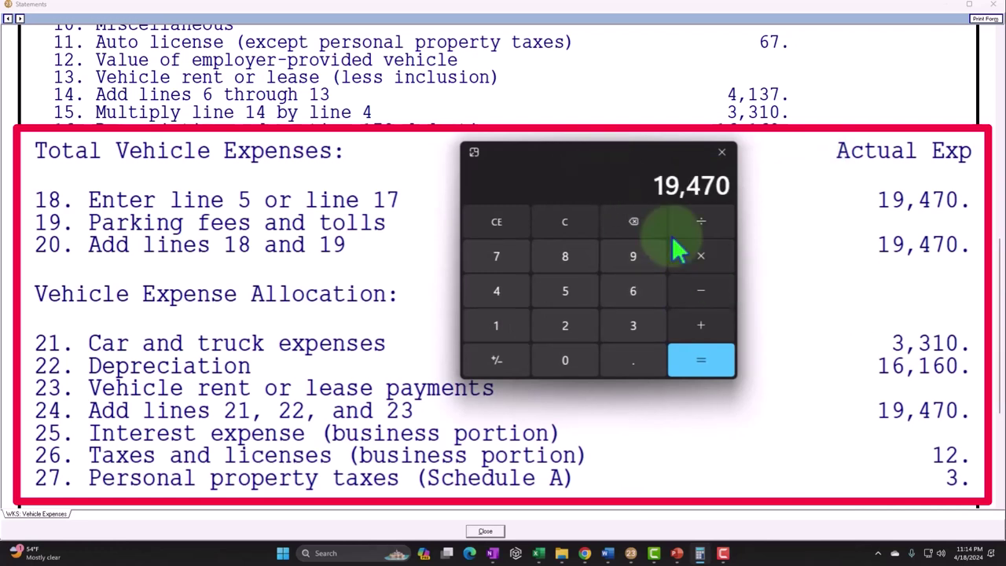
{"action": "left_click", "coordinate": [721, 152]}
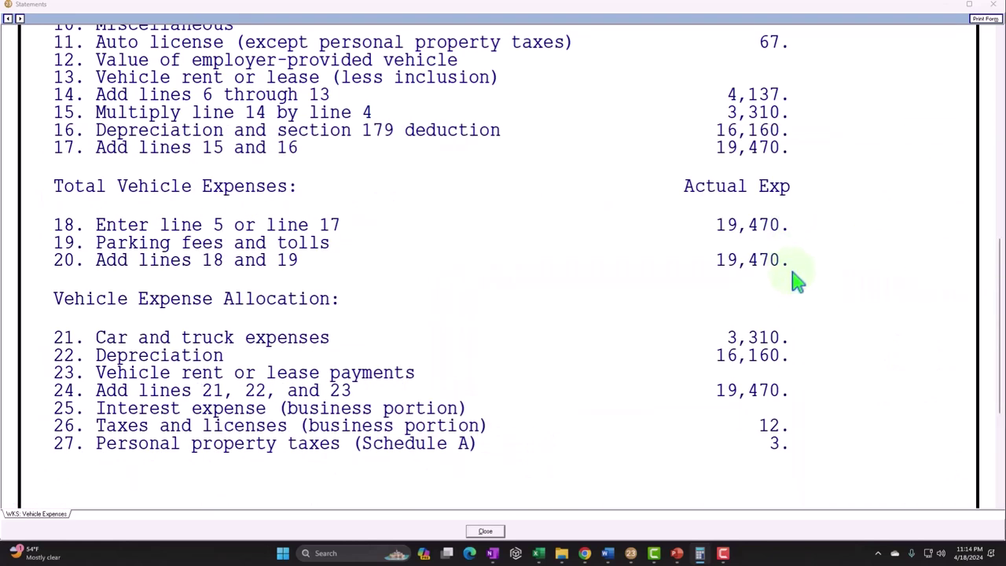
{"action": "left_click", "coordinate": [992, 4]}
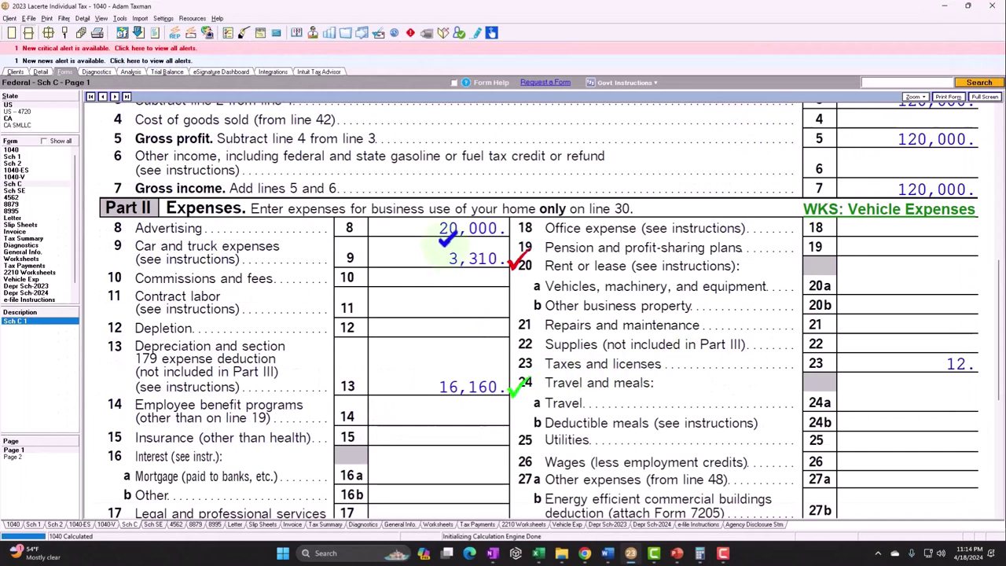
Subtract the 3,310 car and truck expenses from the calculator total to verify Schedule C's depreciation, and close the calculator.
{"action": "left_click", "coordinate": [699, 552]}
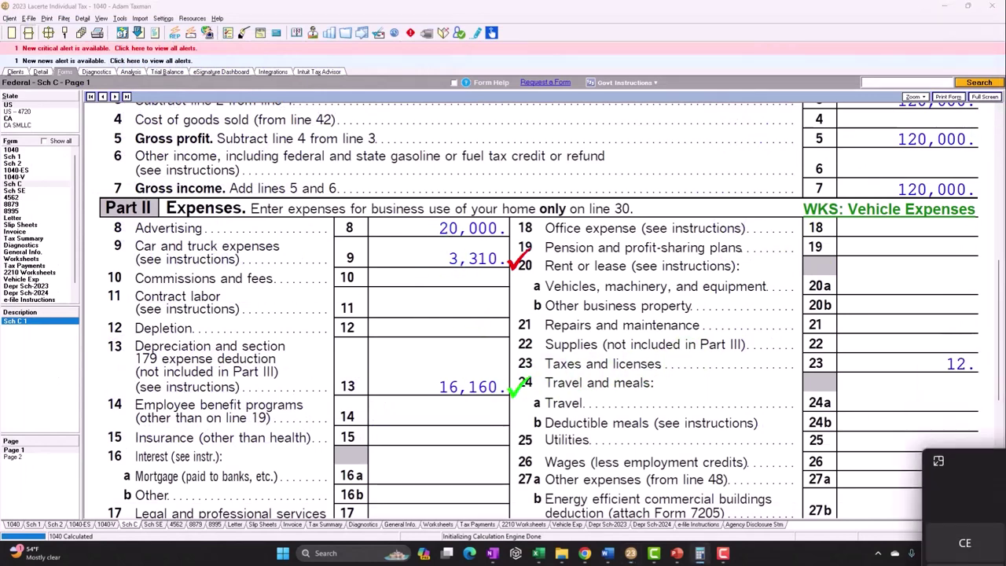
{"action": "left_click_drag", "start_coordinate": [737, 193], "coordinate": [702, 177]}
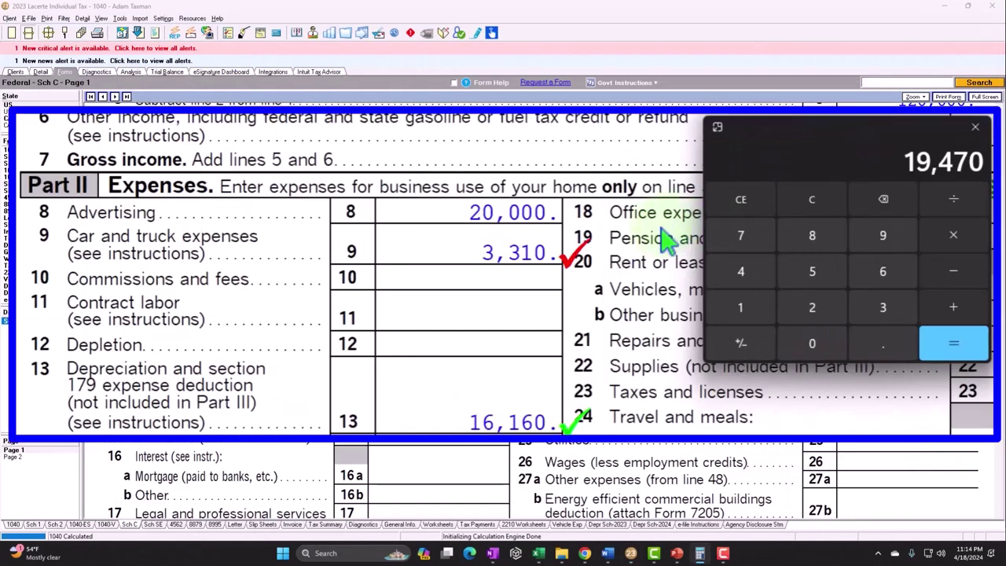
{"action": "left_click", "coordinate": [953, 275]}
{"action": "type", "text": "3310"}
{"action": "key", "text": "Return"}
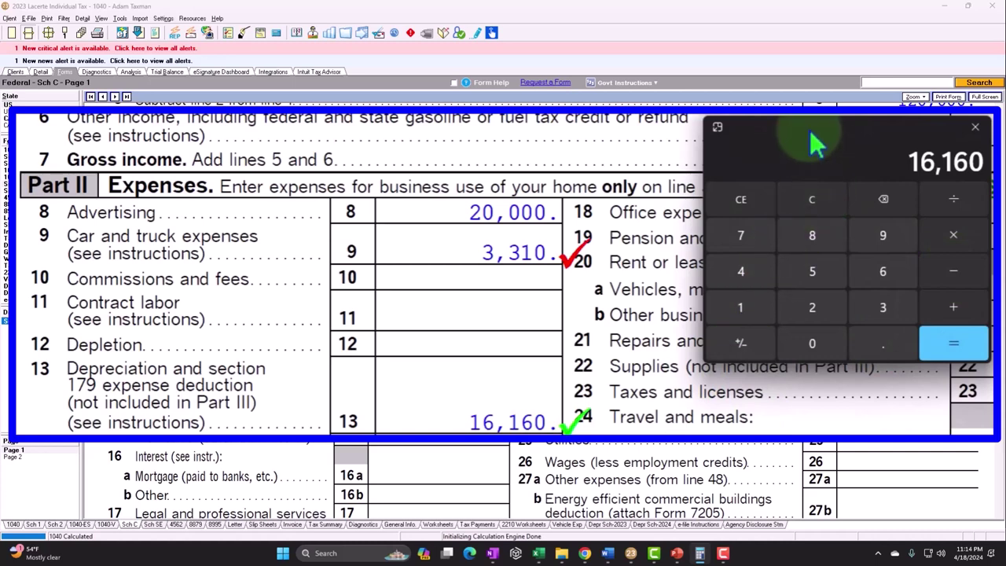
{"action": "left_click", "coordinate": [975, 126]}
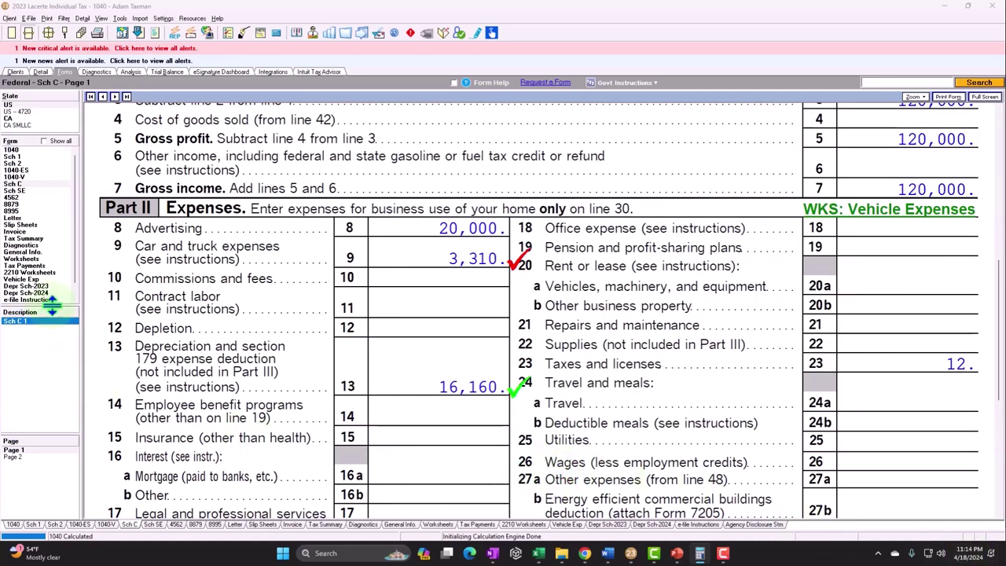
Open the supporting detail for the truck's gasoline, lube and oil expense and enter 1600 as the first amount.
{"action": "left_click", "coordinate": [41, 72]}
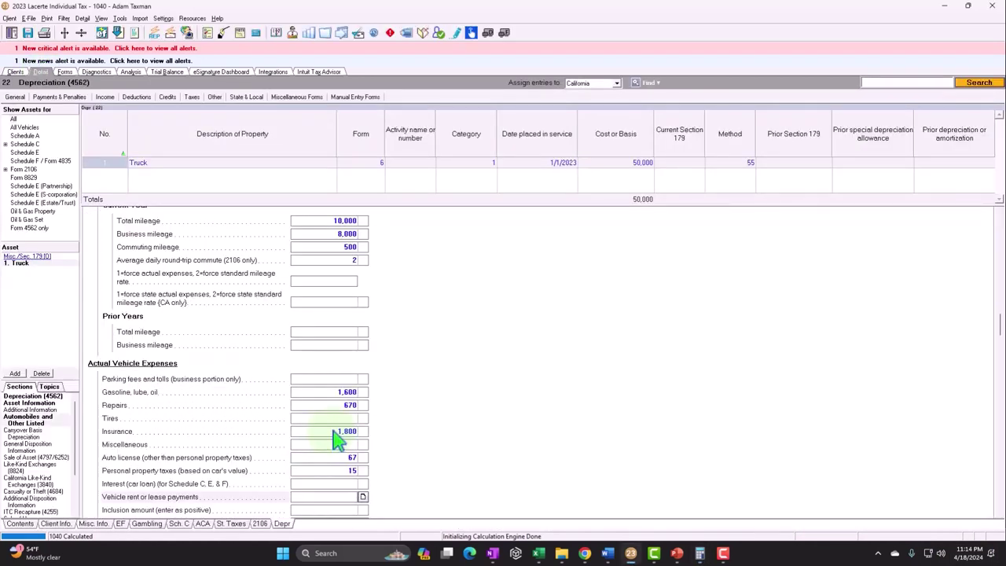
{"action": "scroll", "coordinate": [336, 436], "scroll_direction": "down", "scroll_amount": 2}
{"action": "left_click", "coordinate": [338, 339]}
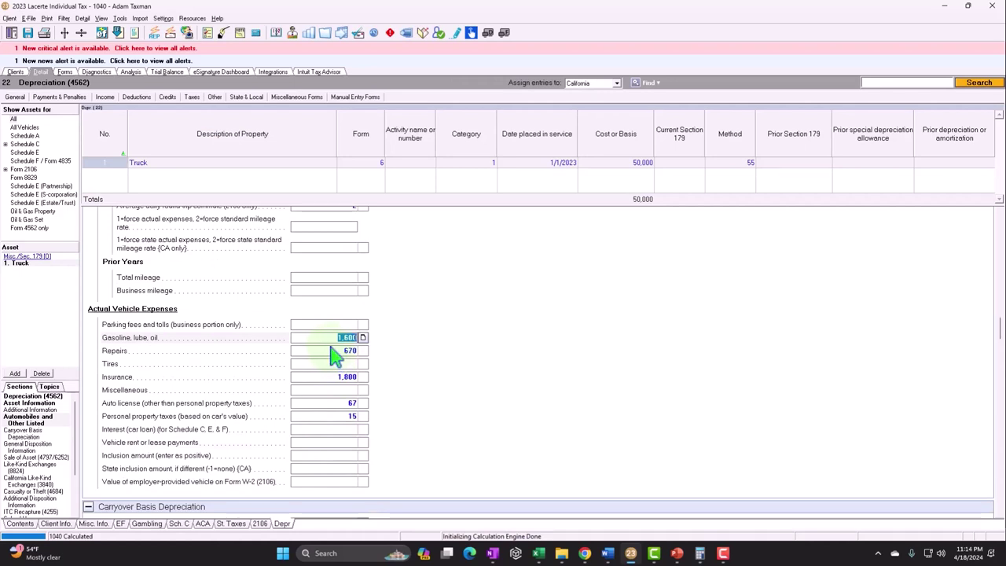
{"action": "left_click", "coordinate": [363, 338]}
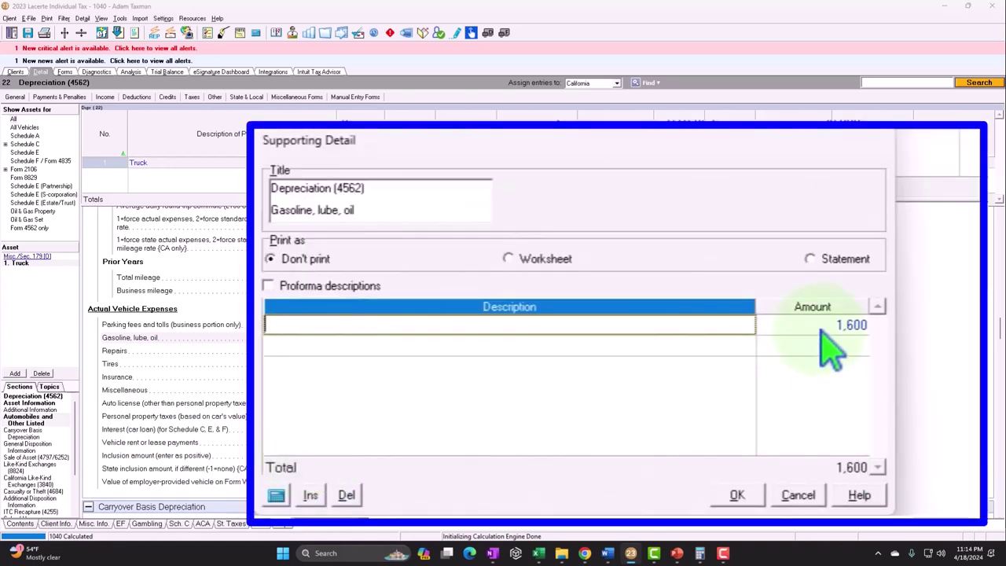
{"action": "left_click", "coordinate": [819, 327]}
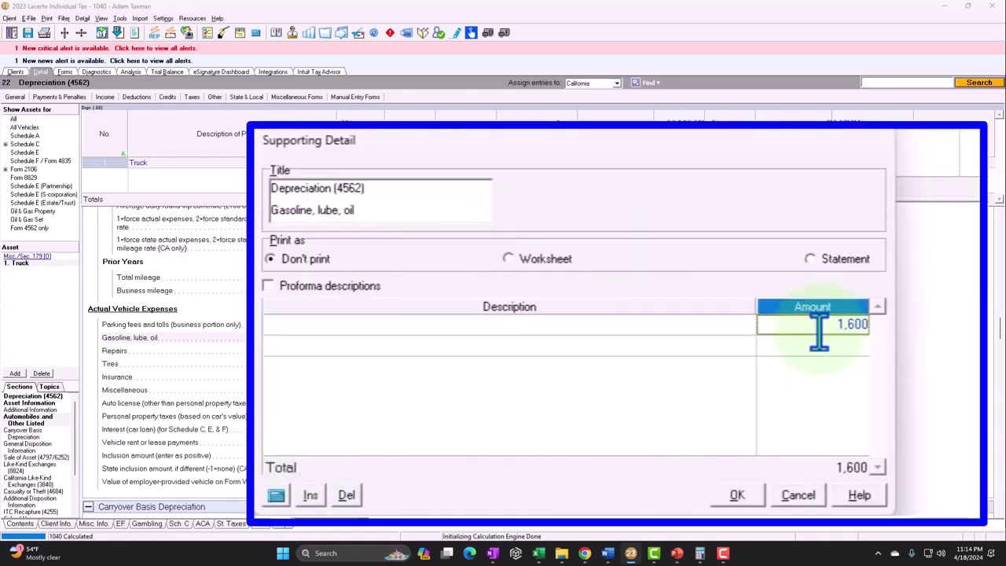
{"action": "double_click", "coordinate": [818, 328]}
{"action": "type", "text": "1600"}
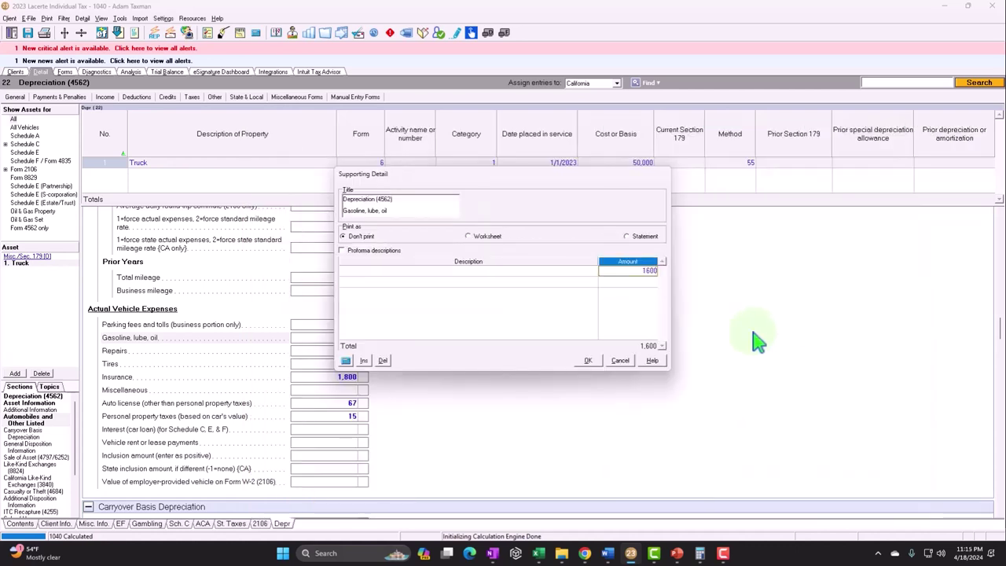
Multiply 1600 by .8 in the calculator to work out the business portion of the truck's gasoline expense.
{"action": "left_click", "coordinate": [700, 553]}
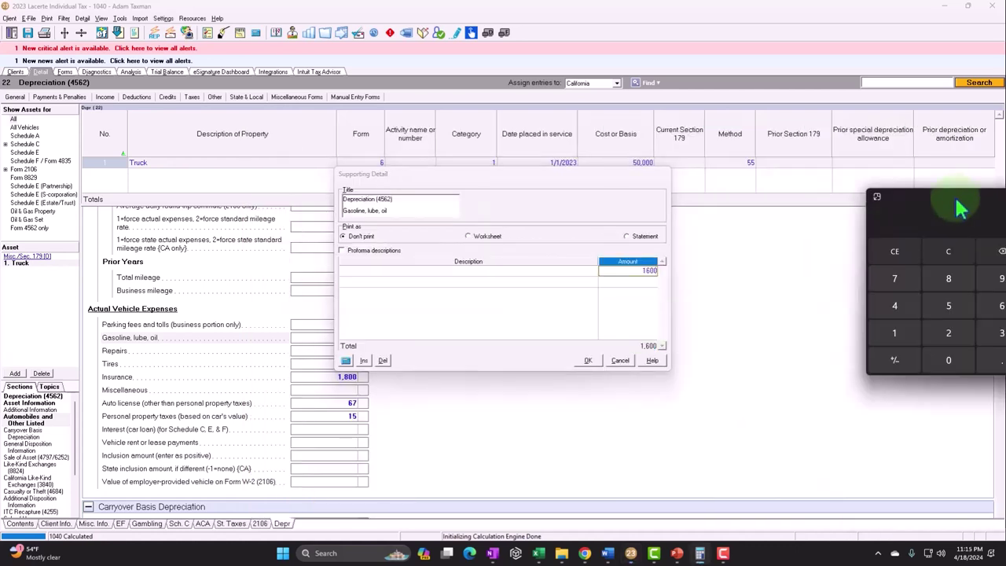
{"action": "left_click_drag", "start_coordinate": [953, 195], "coordinate": [824, 208]}
{"action": "left_click", "coordinate": [824, 207]}
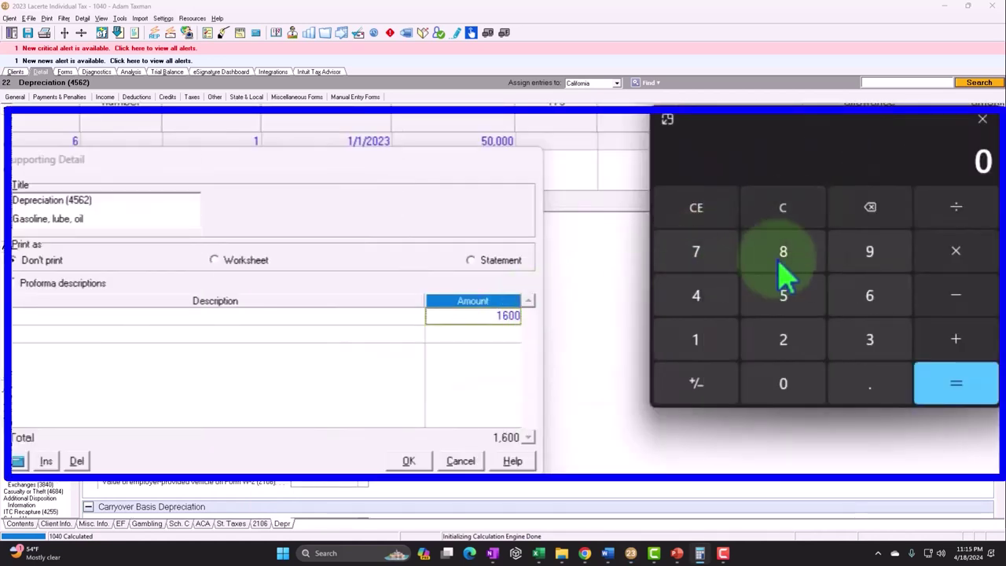
{"action": "type", "text": "16"}
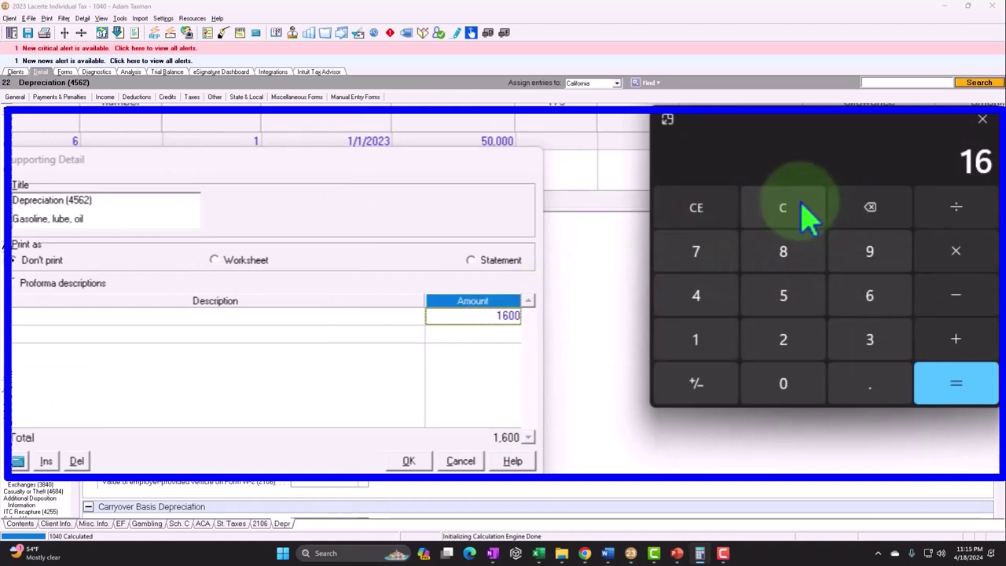
{"action": "type", "text": "00*.8"}
{"action": "key", "text": "Return"}
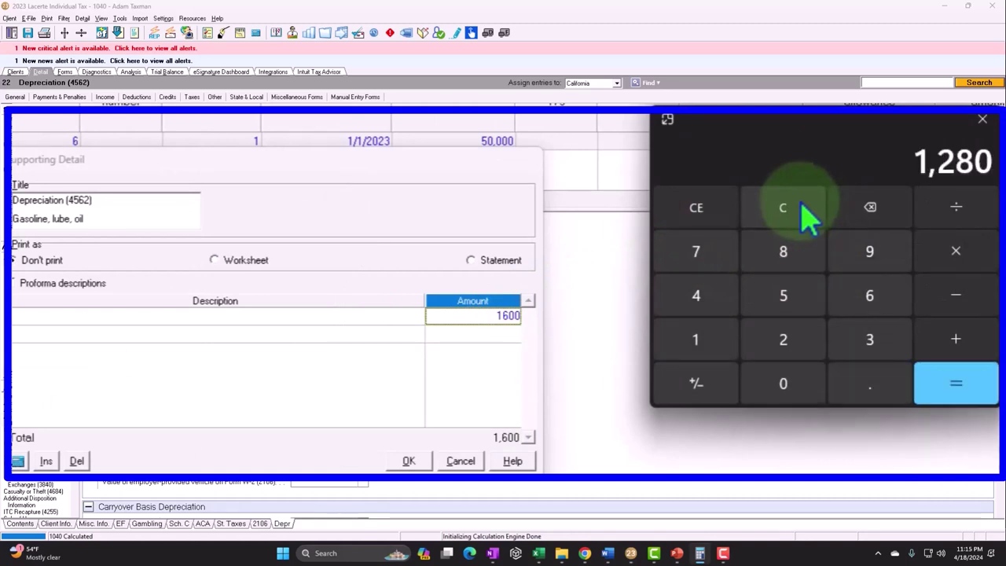
Replace the first gasoline, lube and oil supporting detail amount with 1,280 and accept the supporting detail.
{"action": "left_click", "coordinate": [507, 316]}
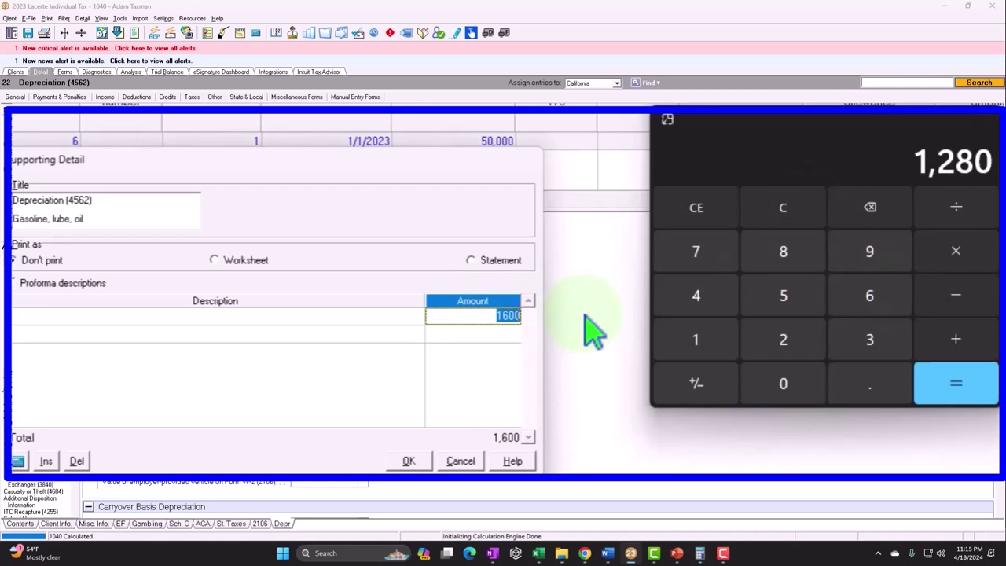
{"action": "type", "text": "1,280"}
{"action": "key", "text": "Return"}
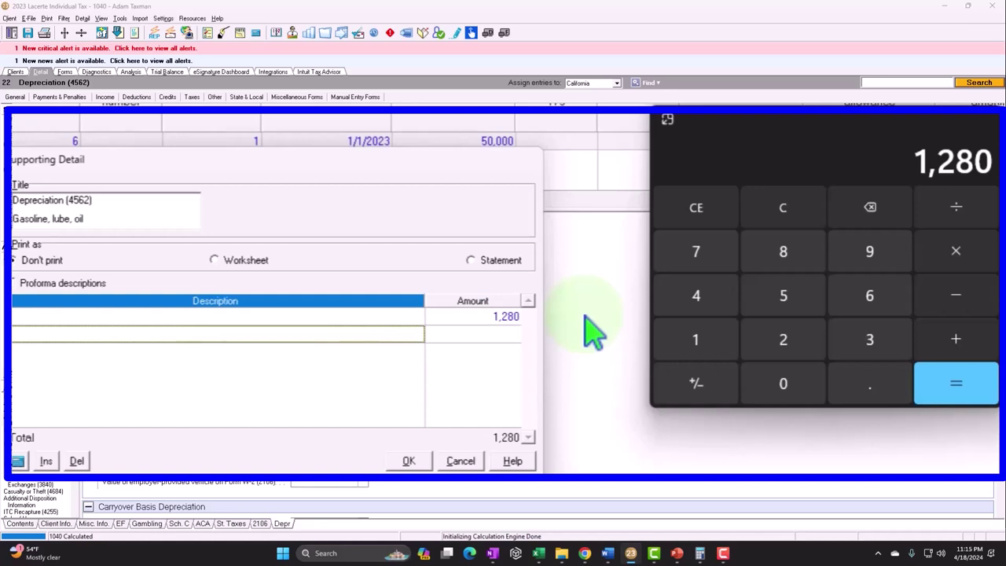
{"action": "key", "text": "Return"}
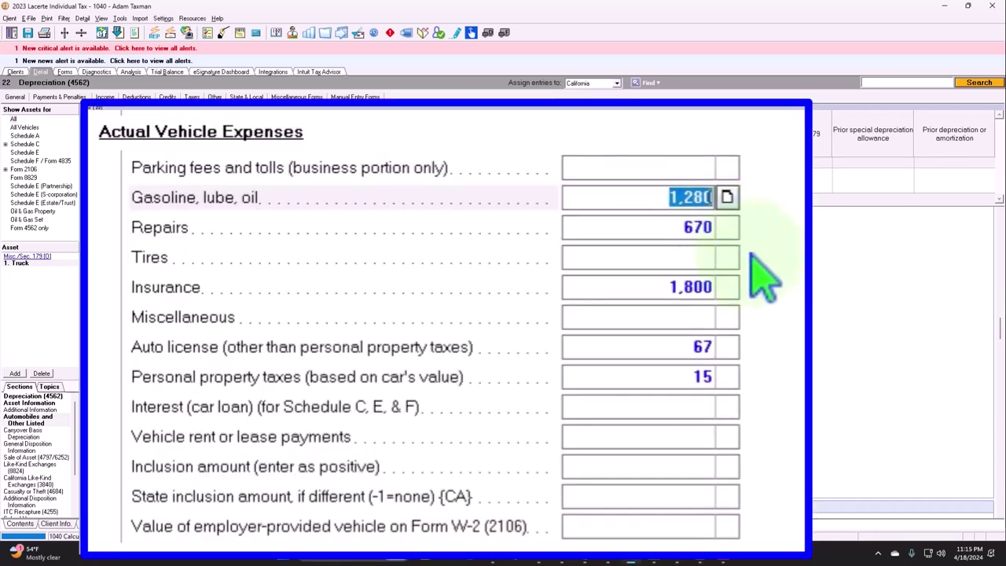
Review the car and truck expenses on Schedule C, and open the regular 2023 federal depreciation schedule.
{"action": "left_click", "coordinate": [65, 72]}
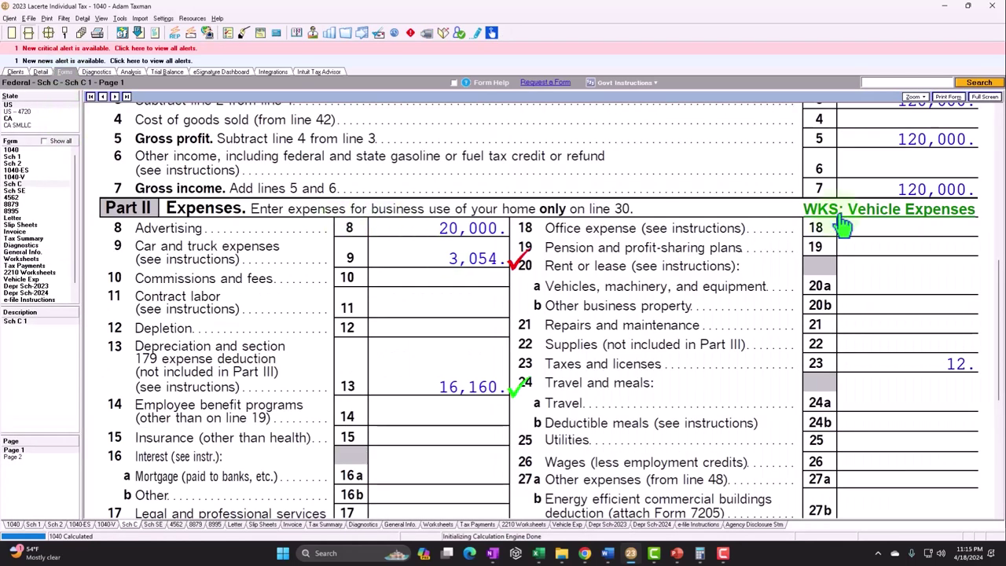
{"action": "left_click", "coordinate": [40, 287]}
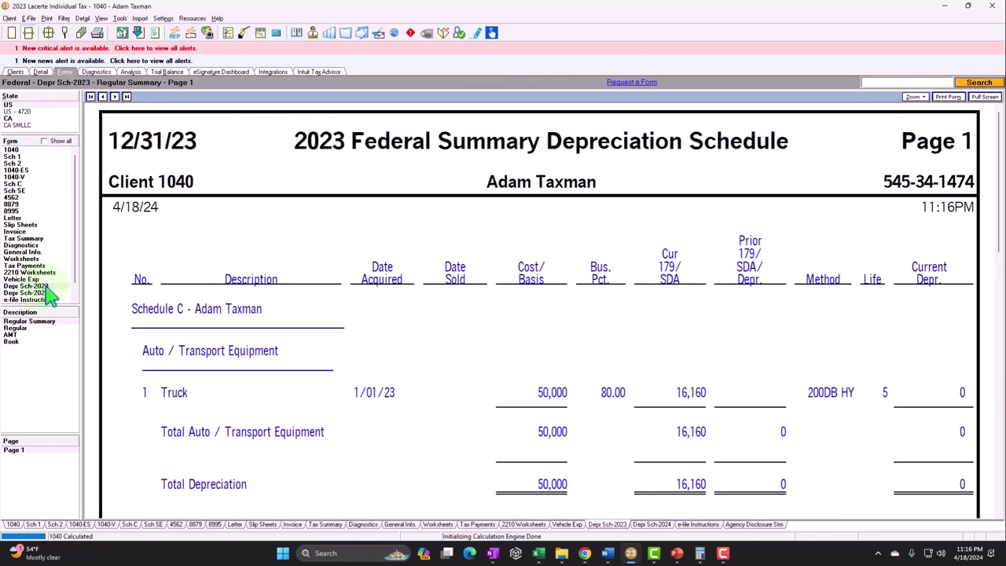
{"action": "left_click", "coordinate": [24, 328]}
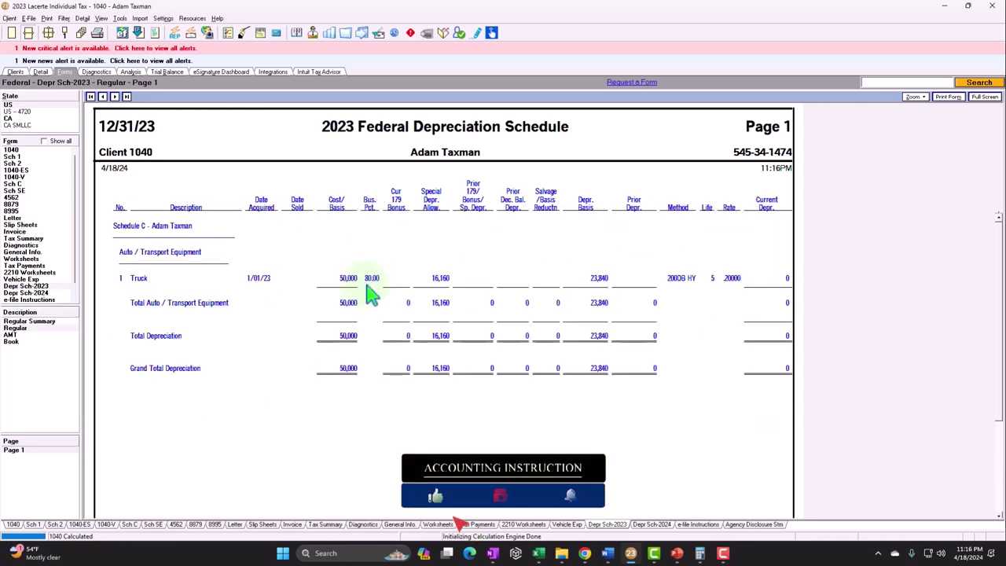
Set the truck's current-year business mileage to 9,000 and reopen the 2023 federal depreciation schedule.
{"action": "left_click", "coordinate": [40, 72]}
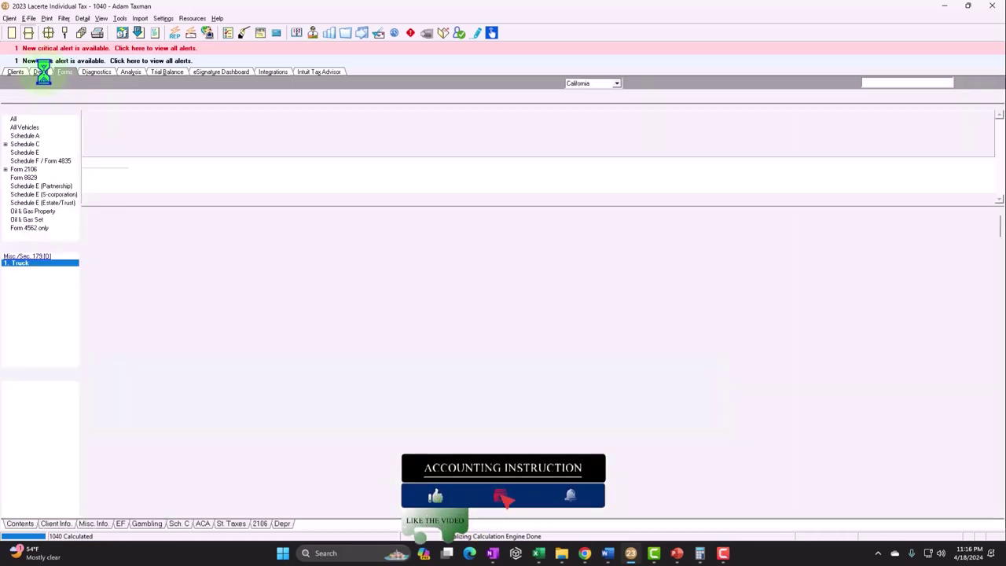
{"action": "scroll", "coordinate": [395, 393], "scroll_direction": "up", "scroll_amount": 20}
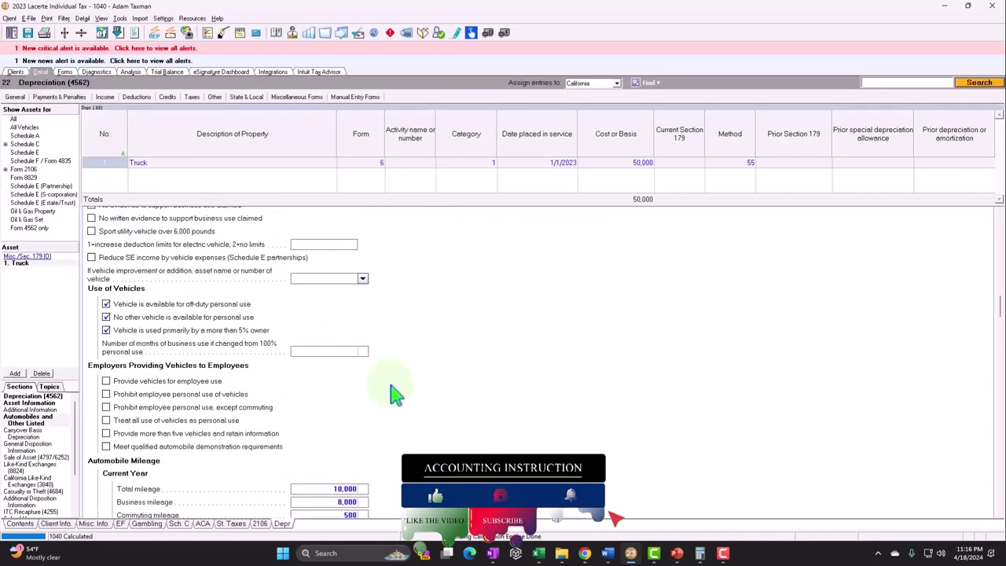
{"action": "scroll", "coordinate": [395, 393], "scroll_direction": "down", "scroll_amount": 20}
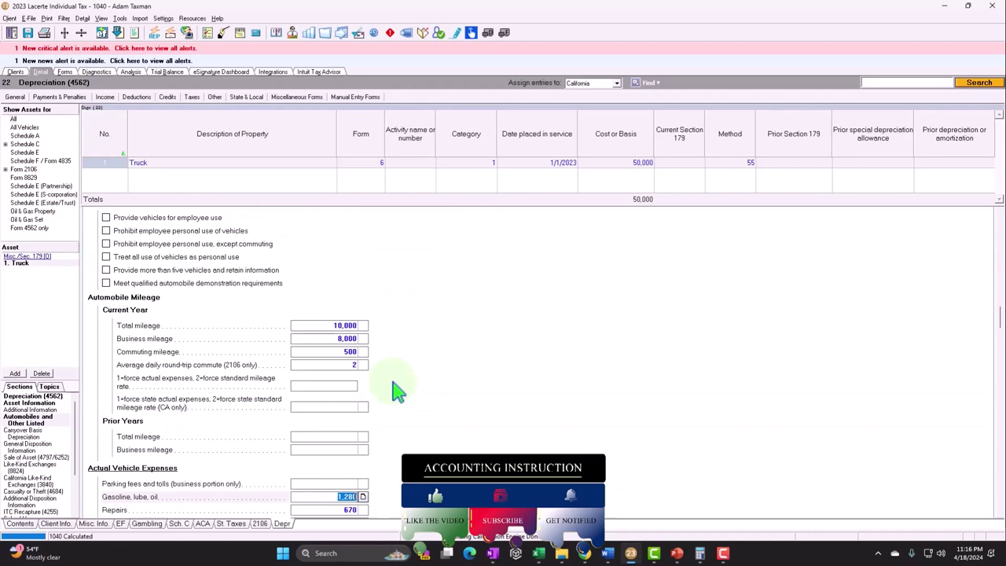
{"action": "left_click", "coordinate": [346, 338]}
{"action": "type", "text": "90"}
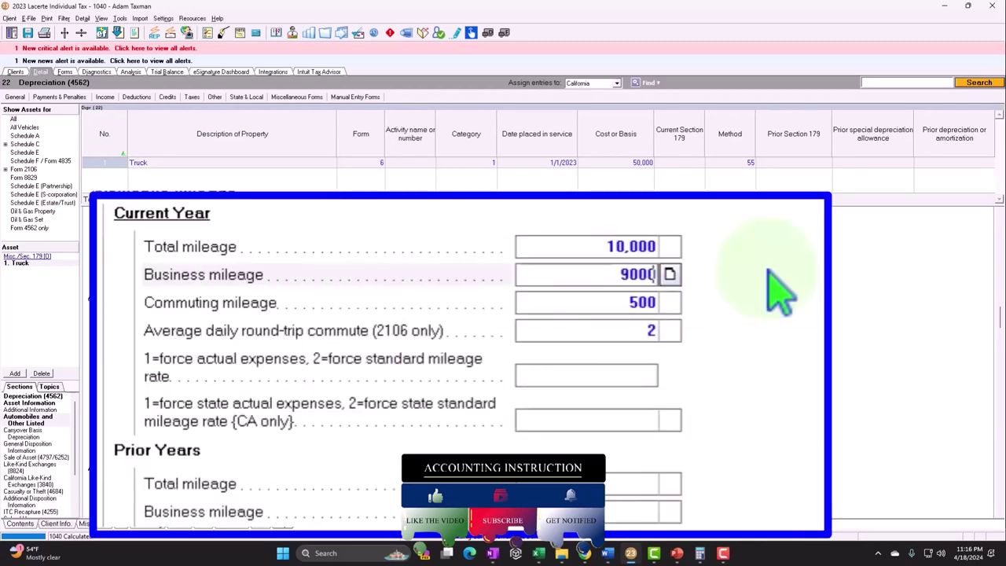
{"action": "key", "text": "Tab"}
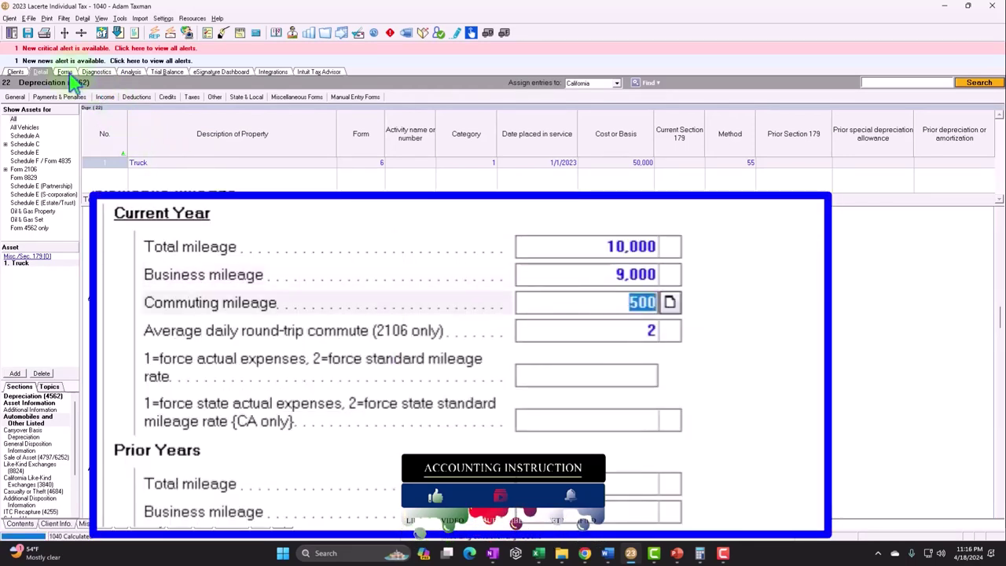
{"action": "left_click", "coordinate": [66, 73]}
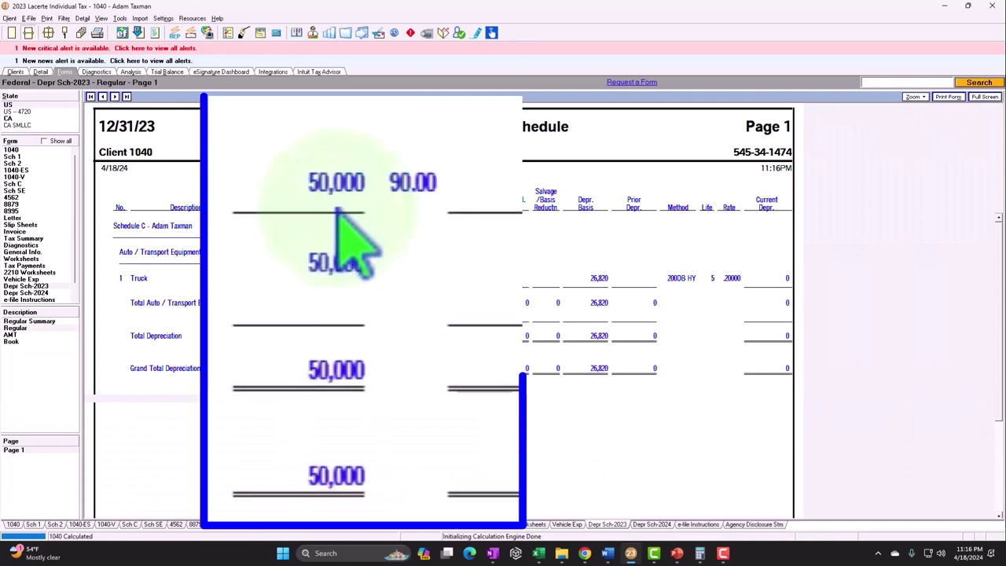